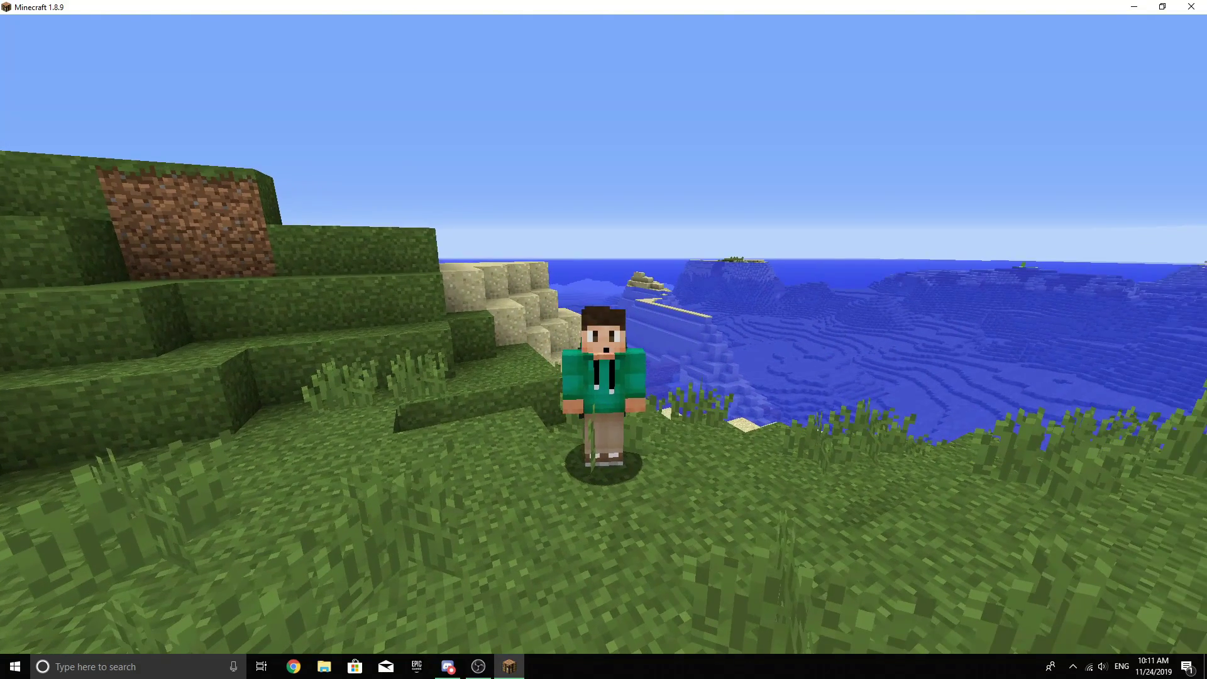
Switch to first-person view and walk up to the item-frame wall
key(F5)
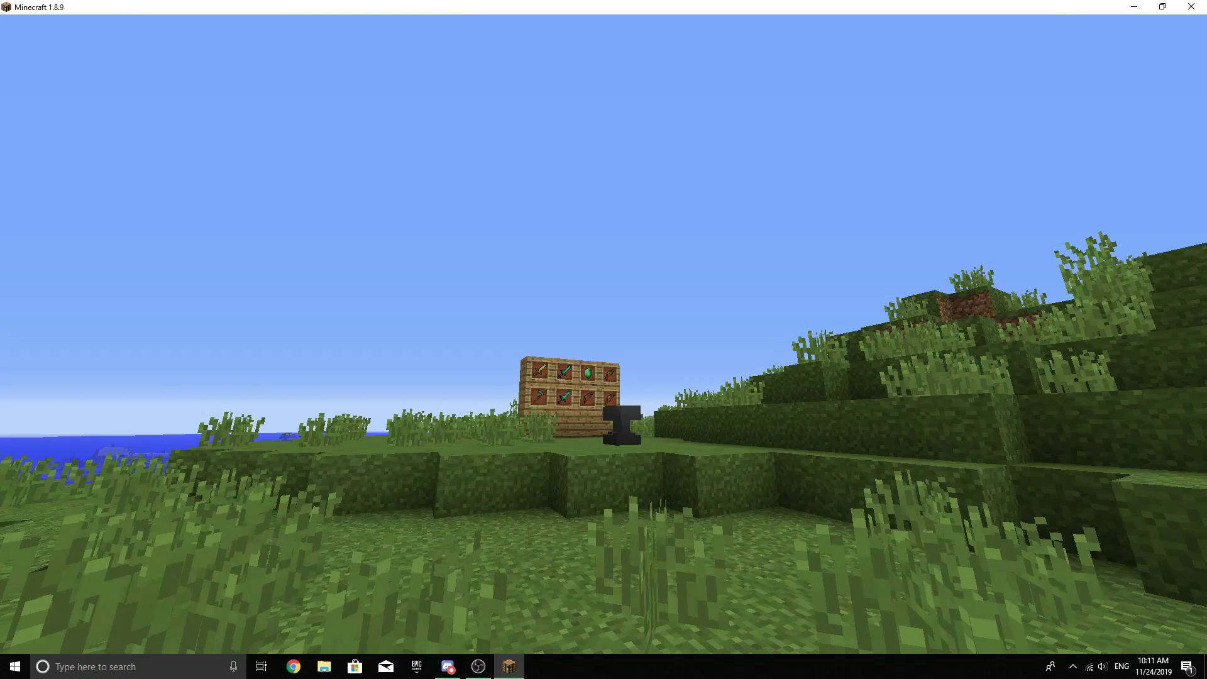
key(w)
key(w)
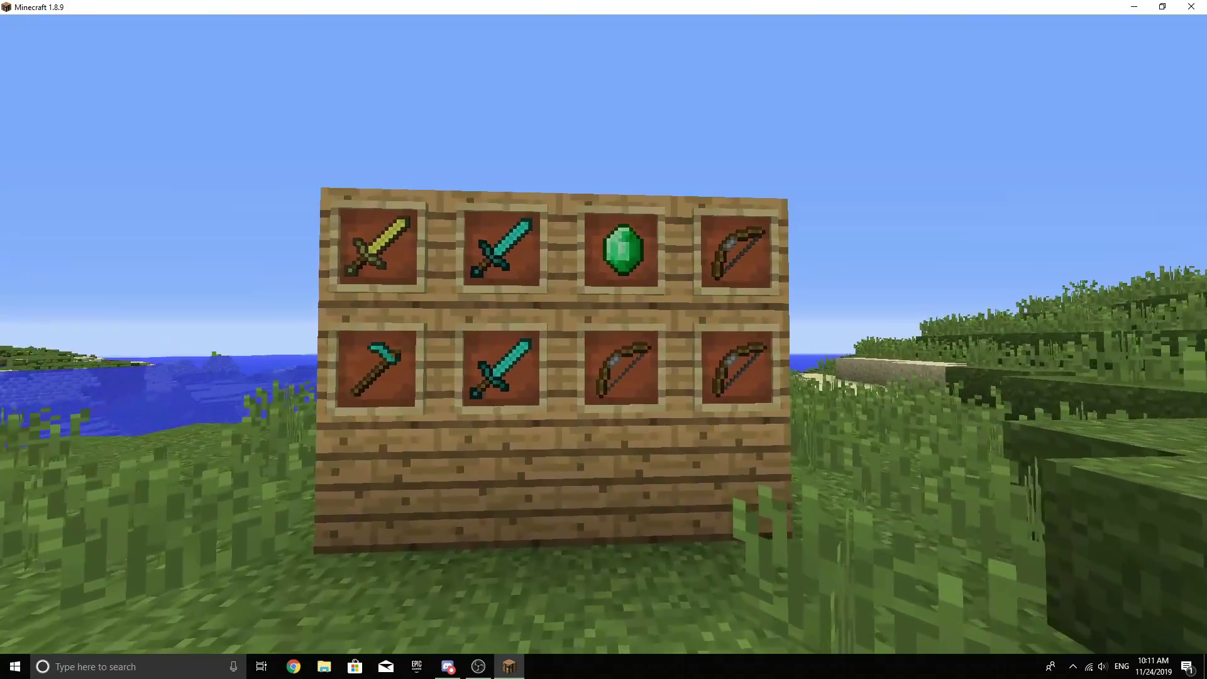
key(d)
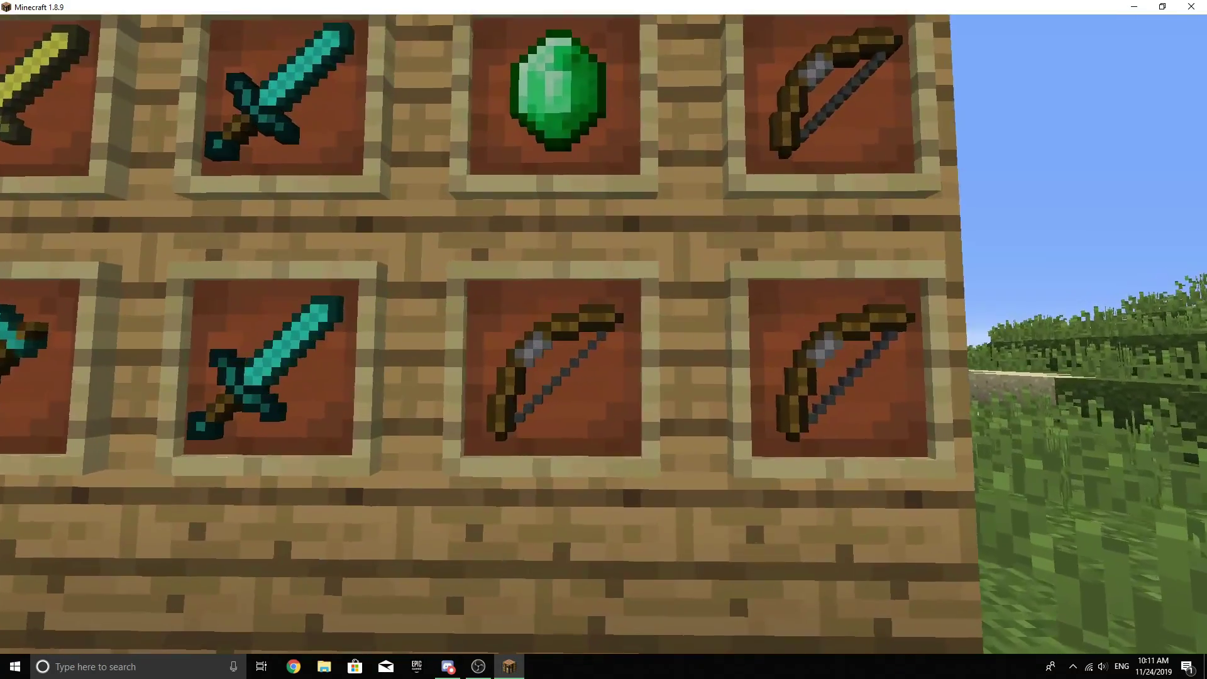
key(s)
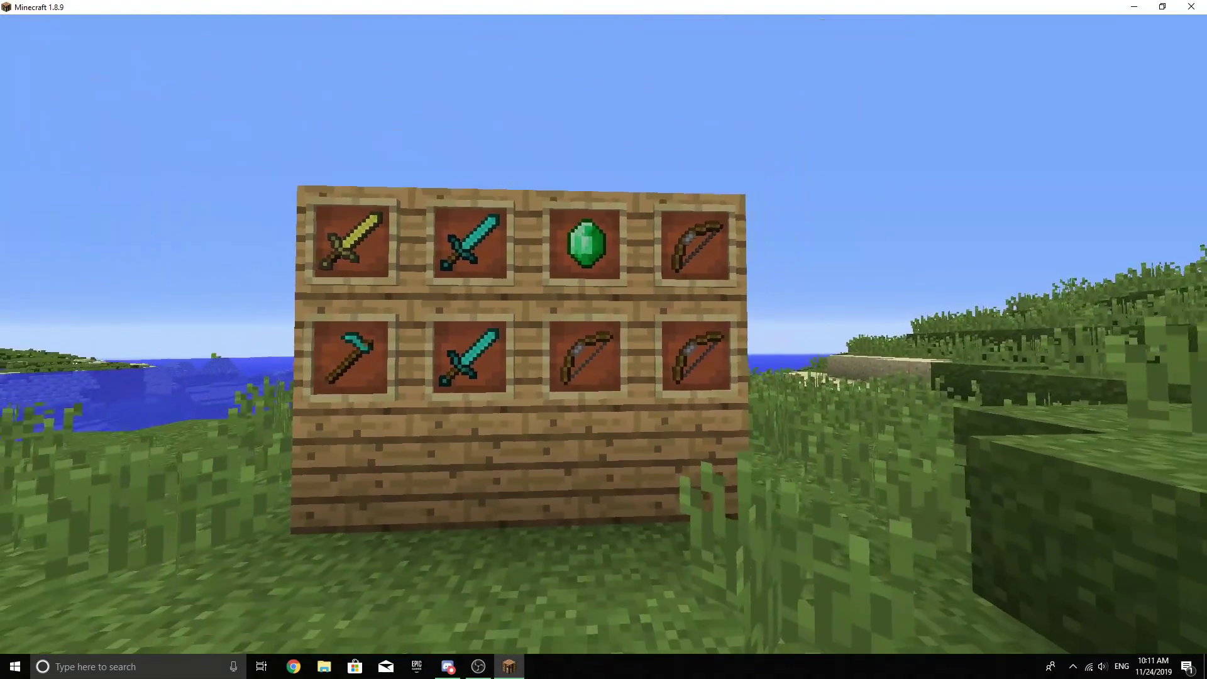
key(w)
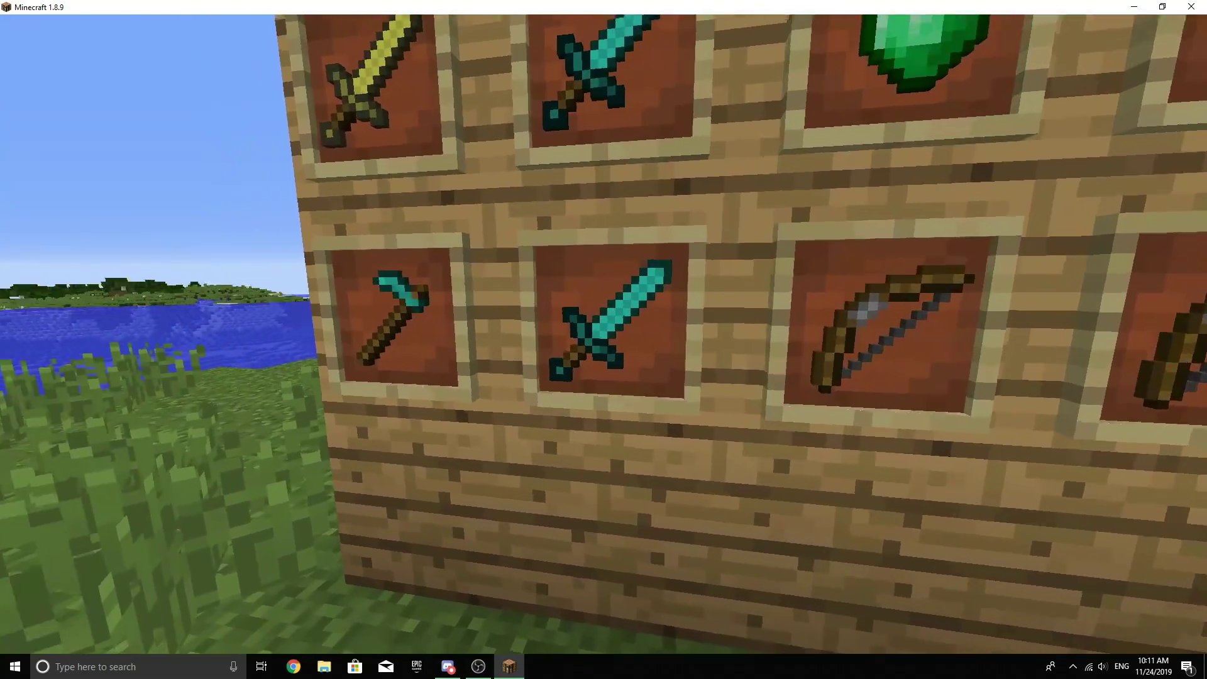
Back away and sidestep to view the whole wall of framed sword, pickaxe, emerald and bow
key(s)
key(w)
key(s)
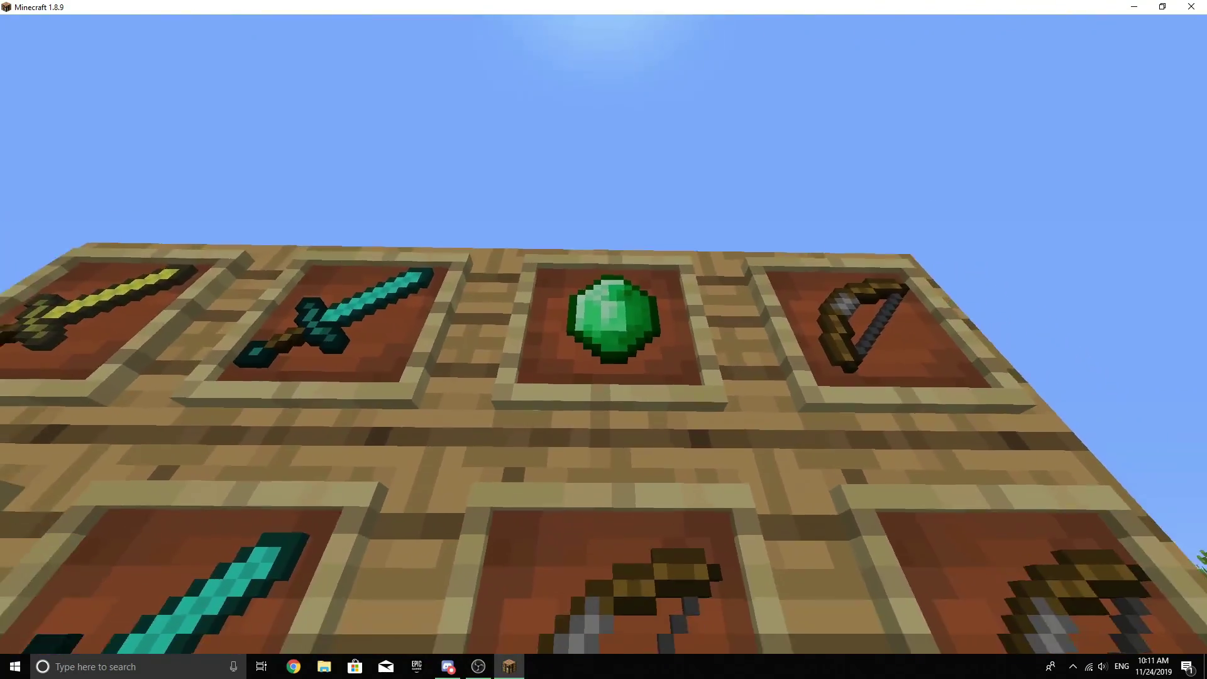
key(c)
key(s)
key(s)
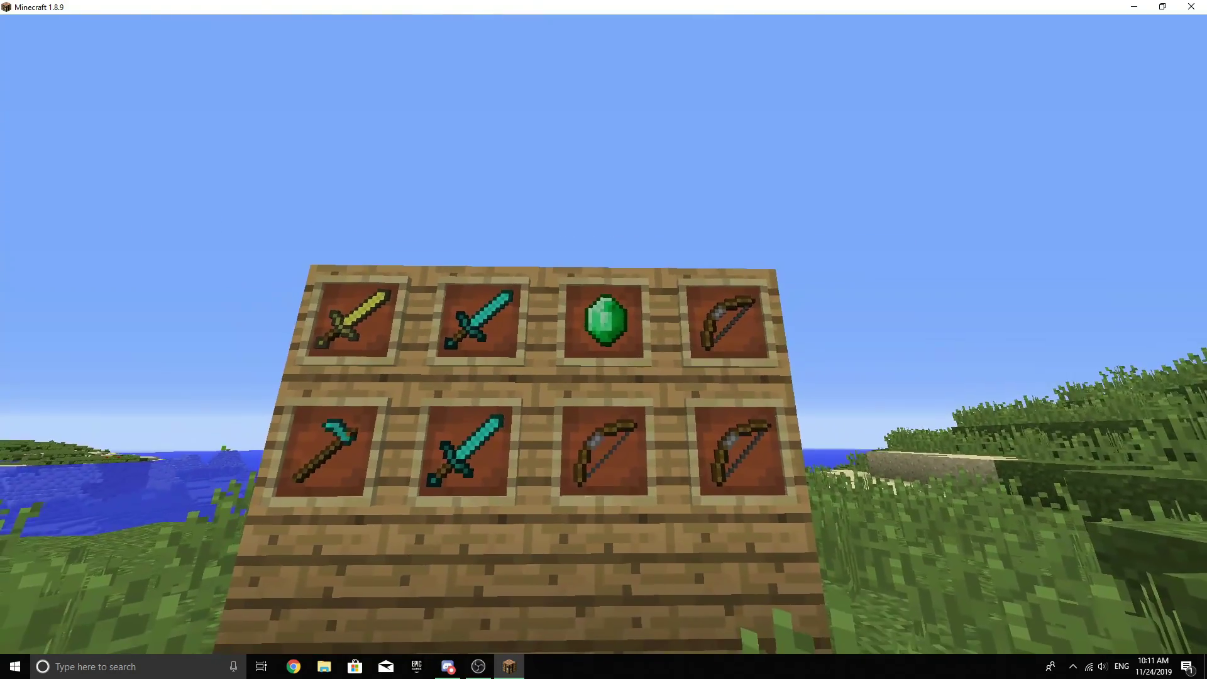
key(s)
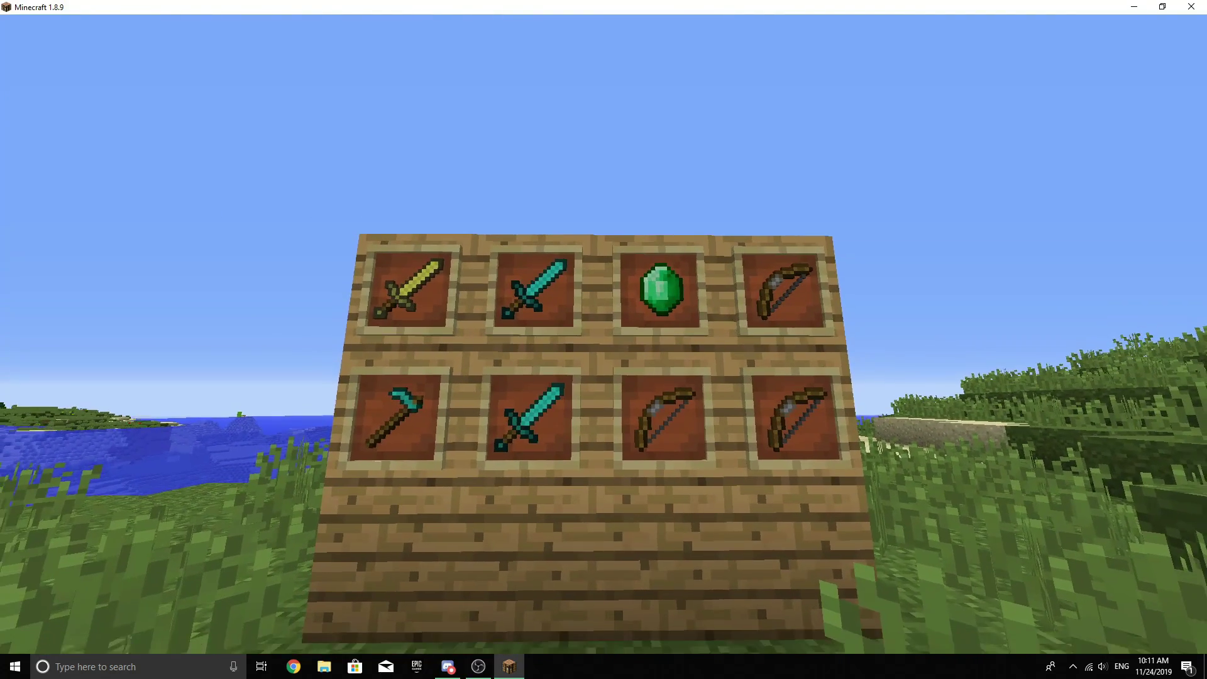
key(a)
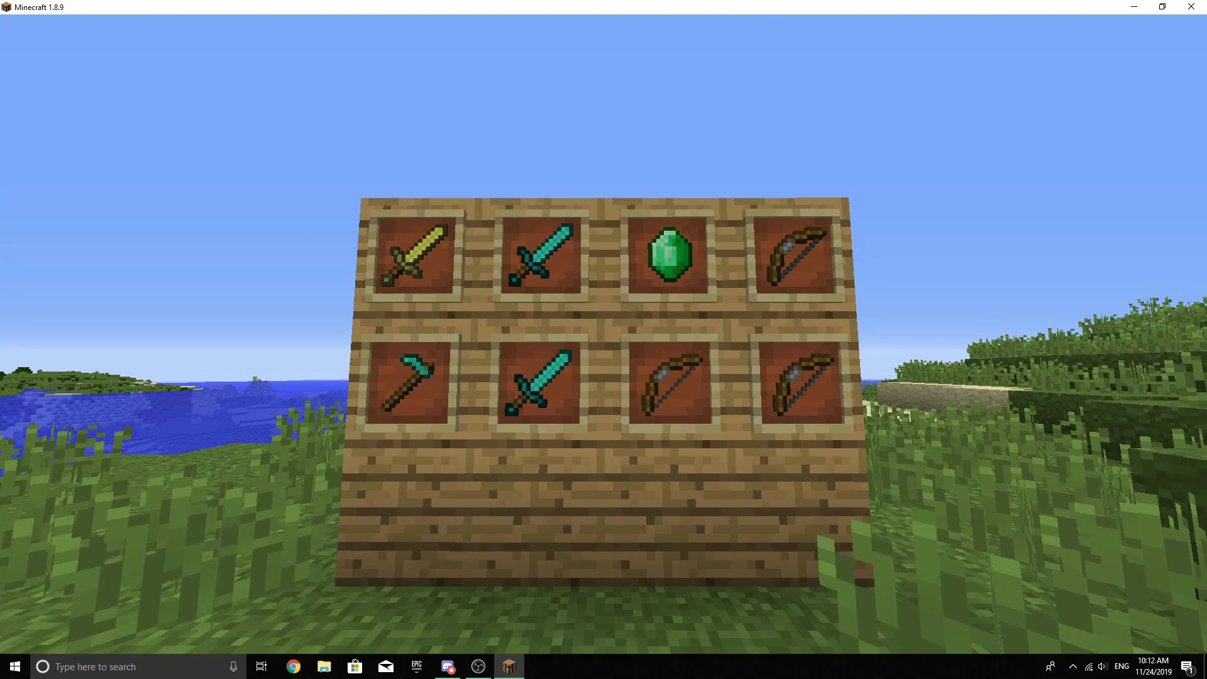
key(d)
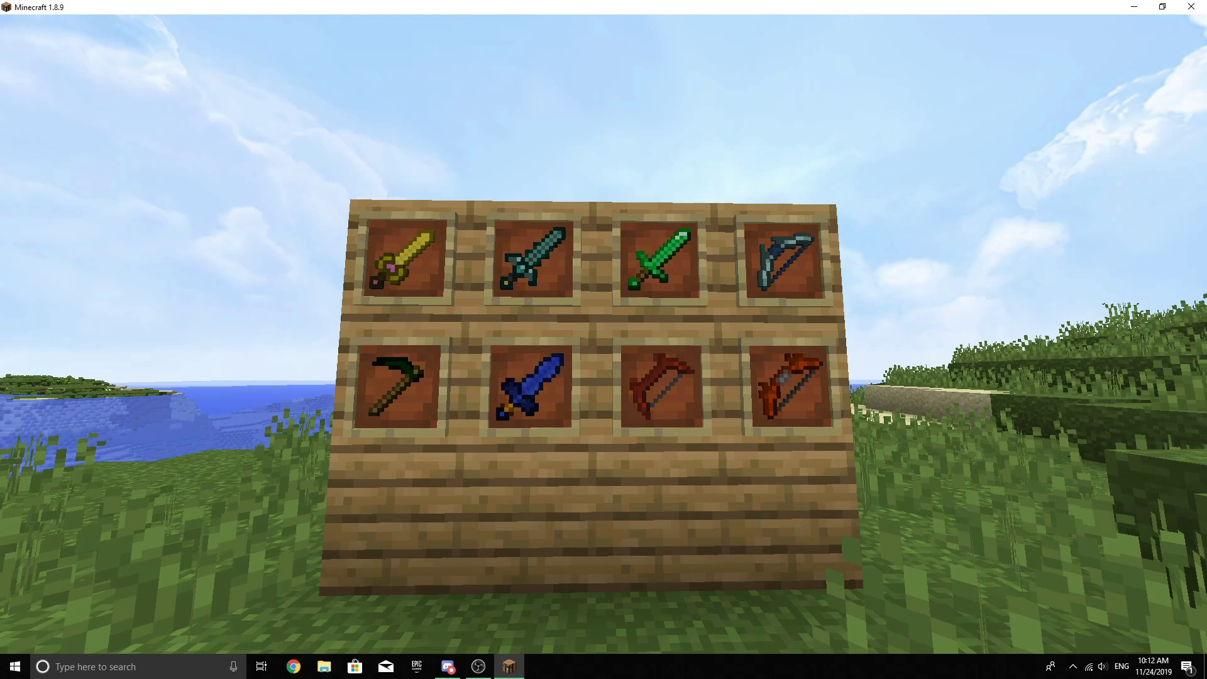
Move left toward the frames for a close angled look at a custom sword
key(a)
key(w)
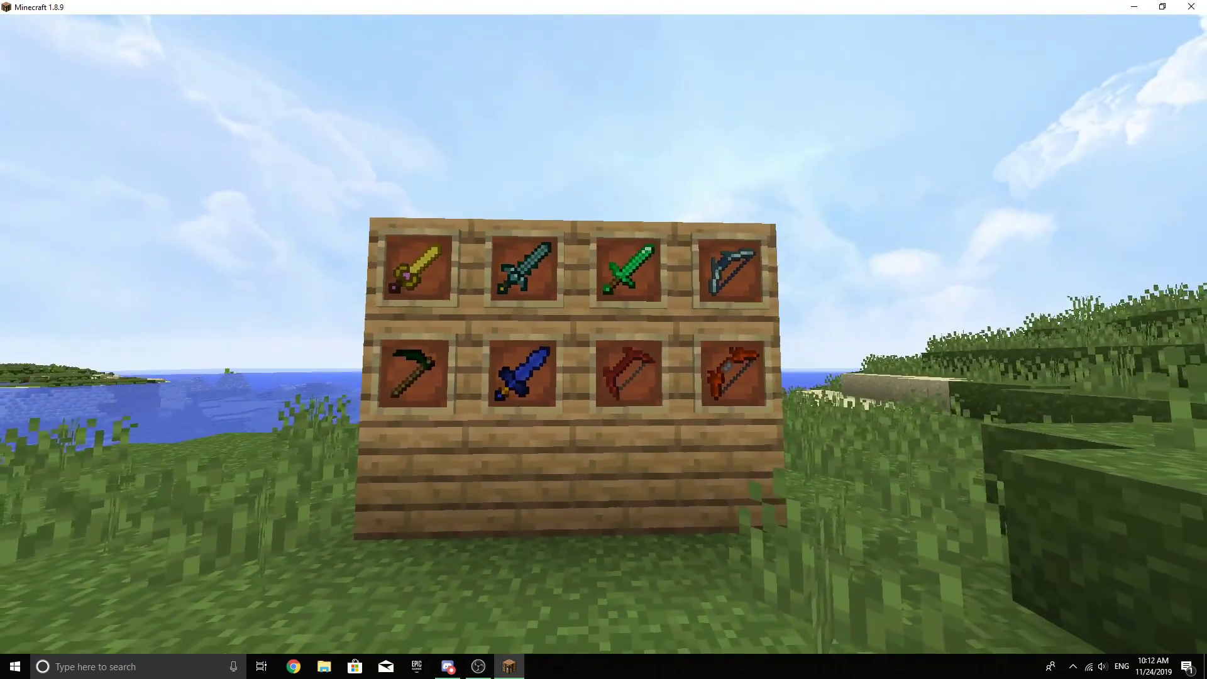
key(w)
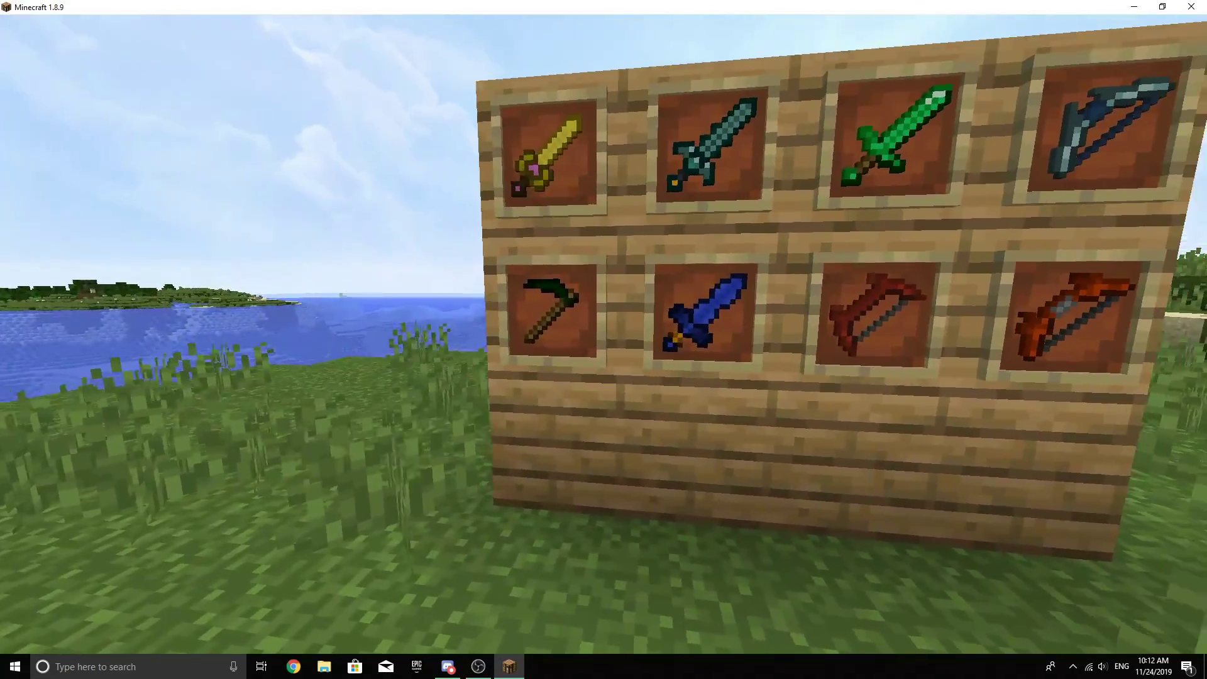
key(s)
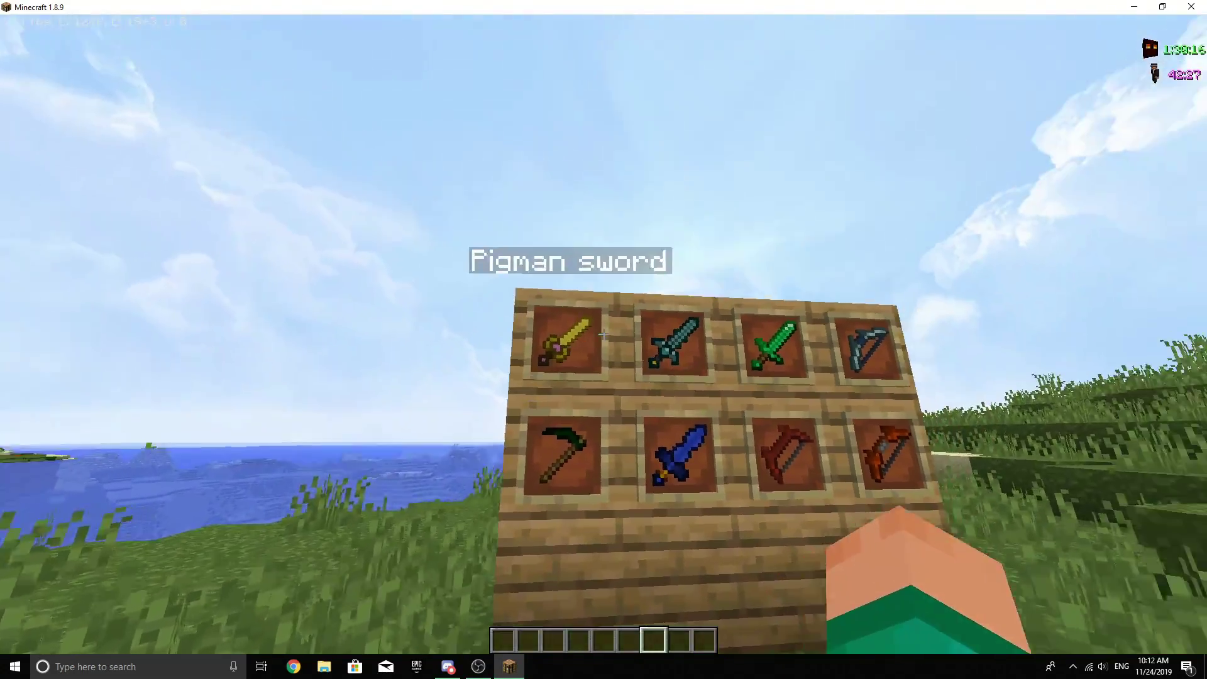
key(w)
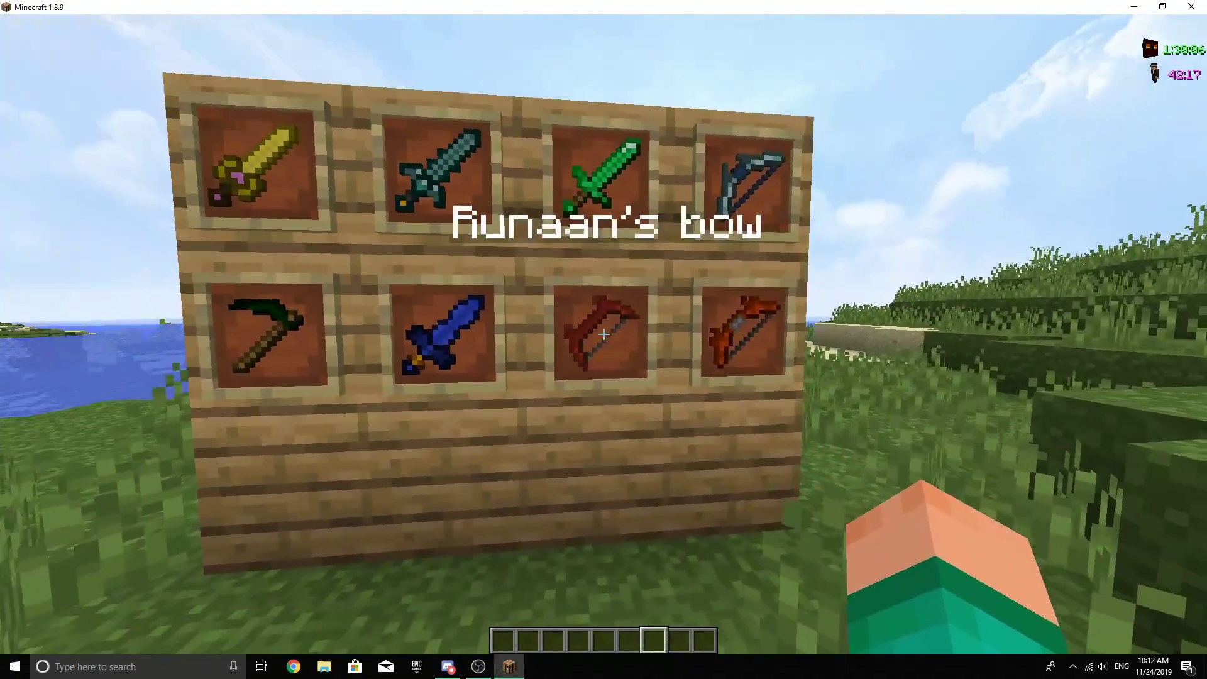
Inspect the custom bow names and top row of swords, then back away from the wall
key(w)
key(s)
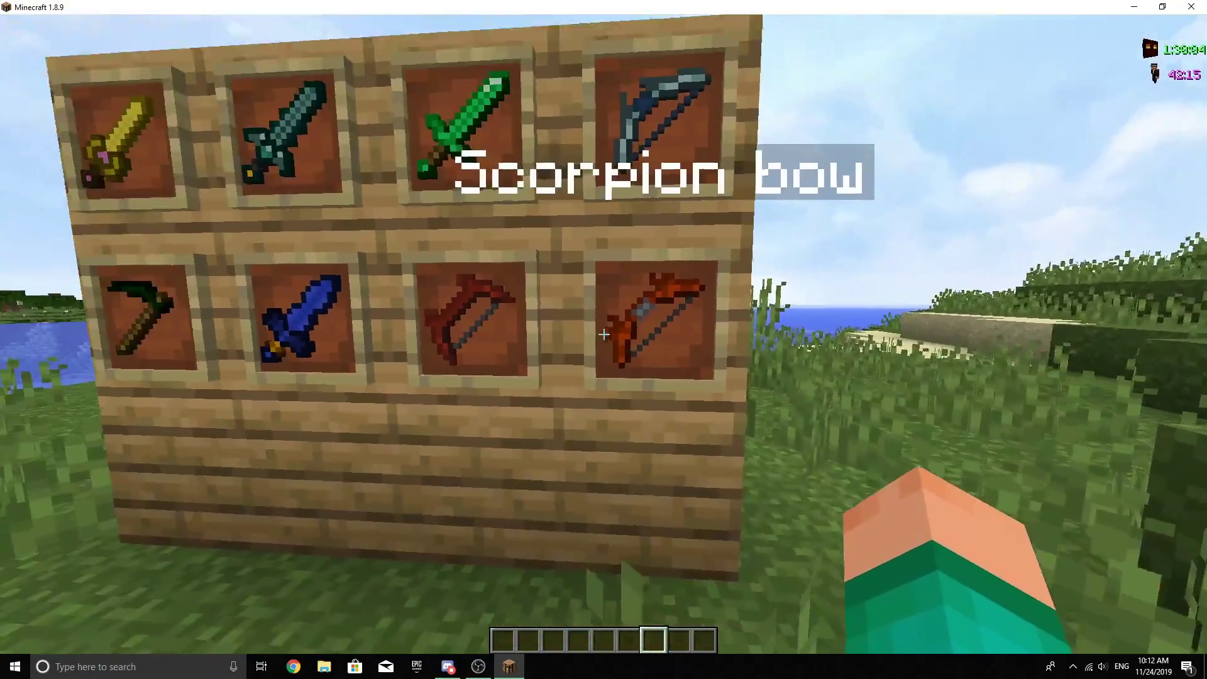
key(w)
key(s)
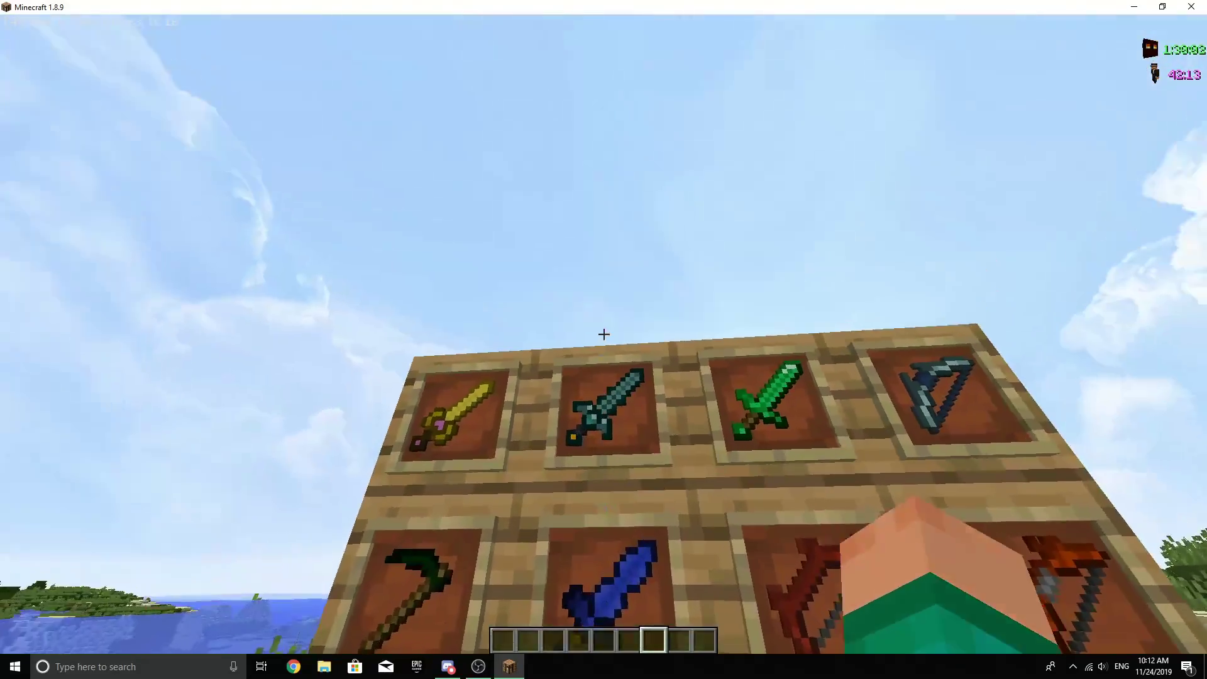
key(w)
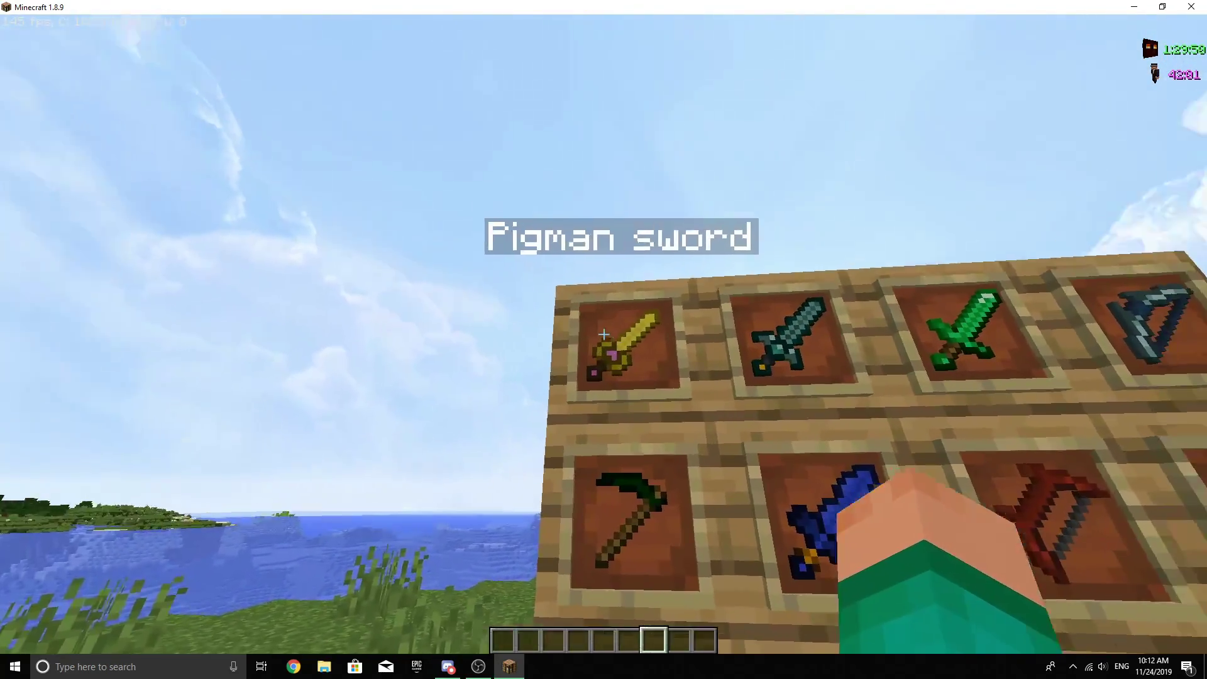
key(c)
key(s)
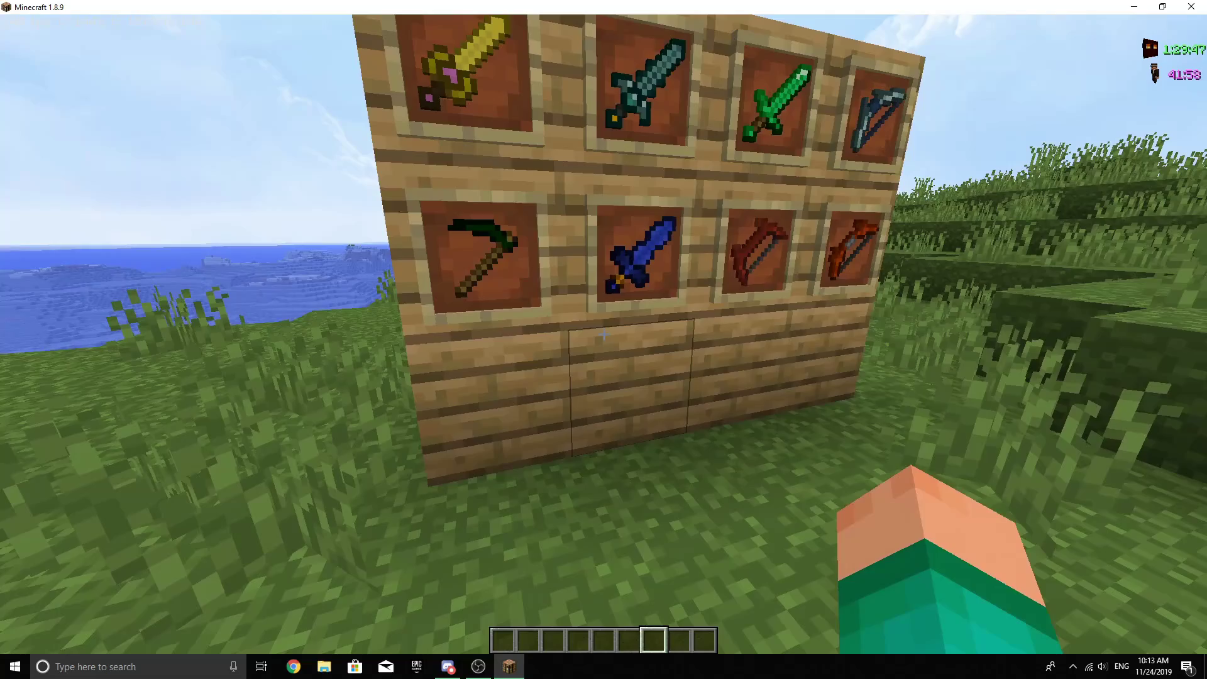
key(F3)
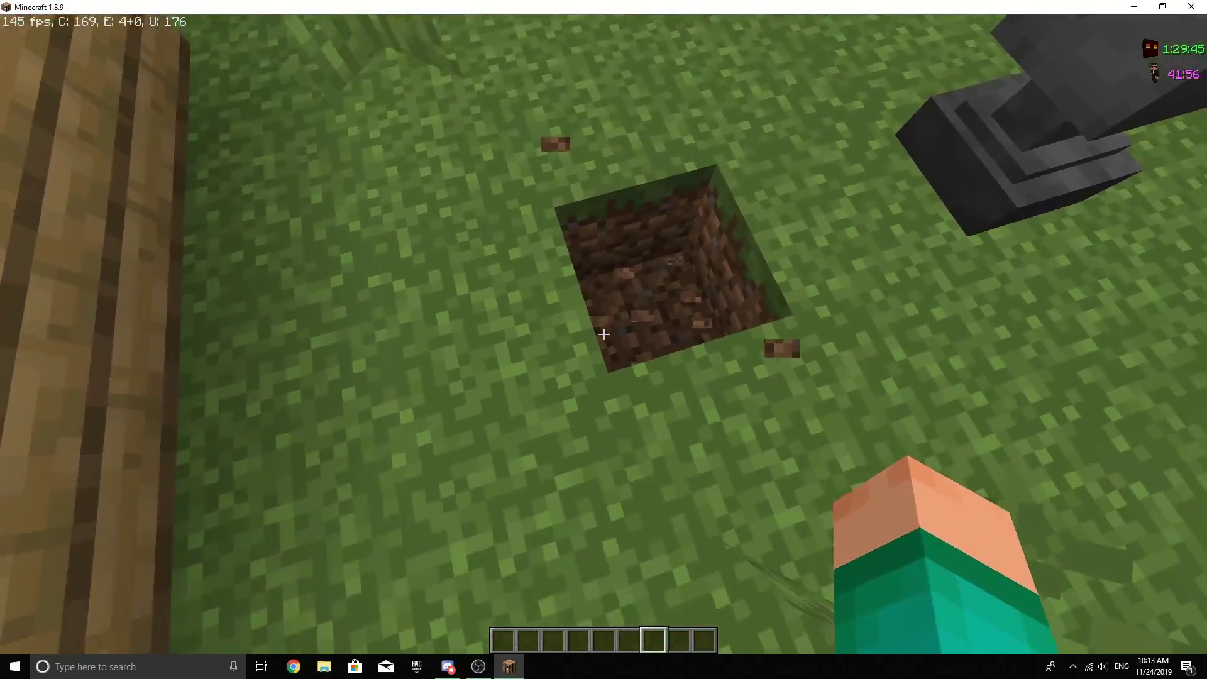
middle_click(604, 335)
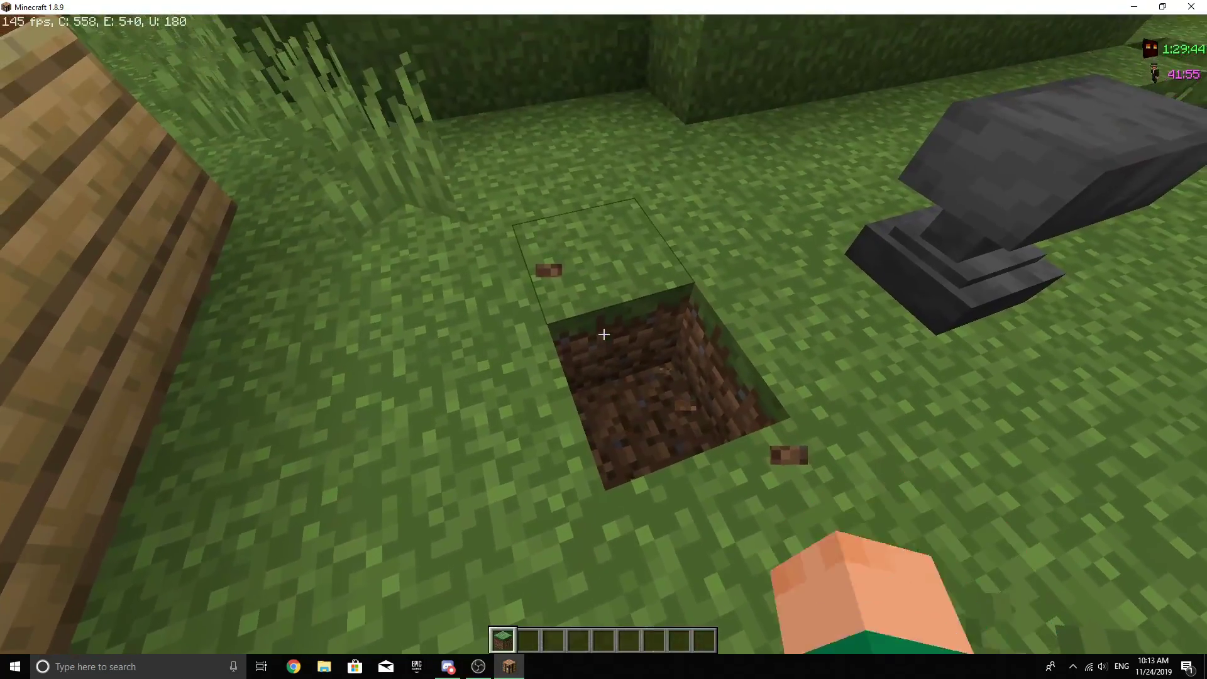
key(3)
key(F3)
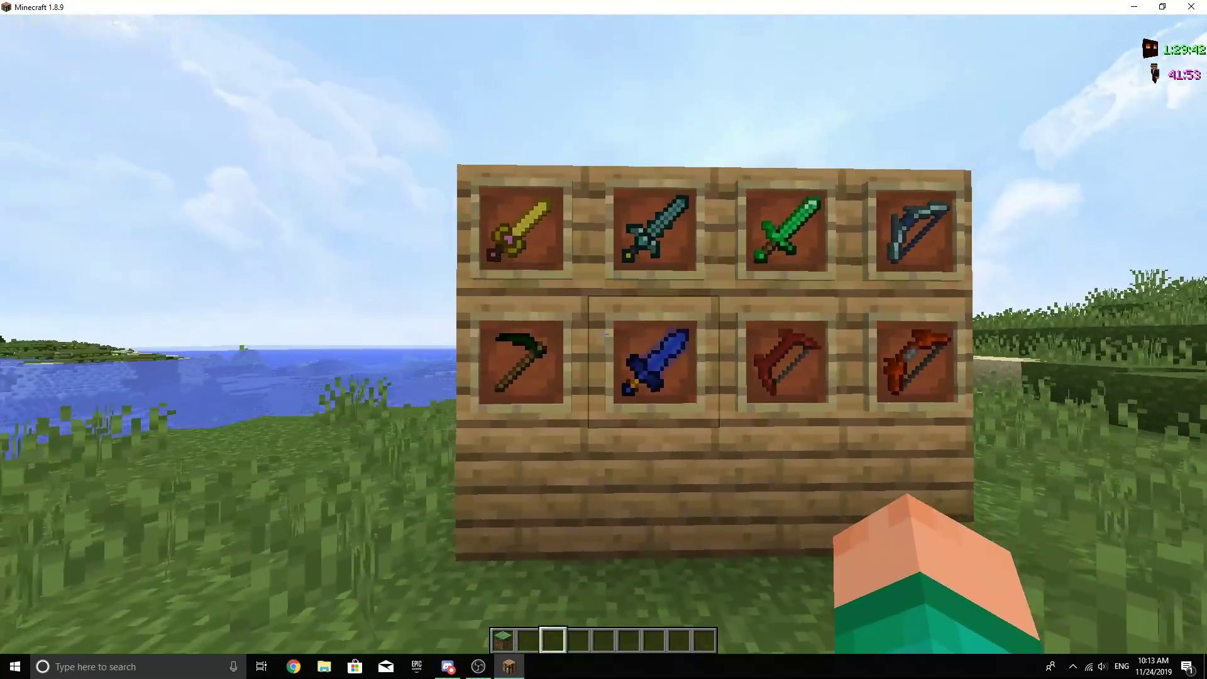
key(a)
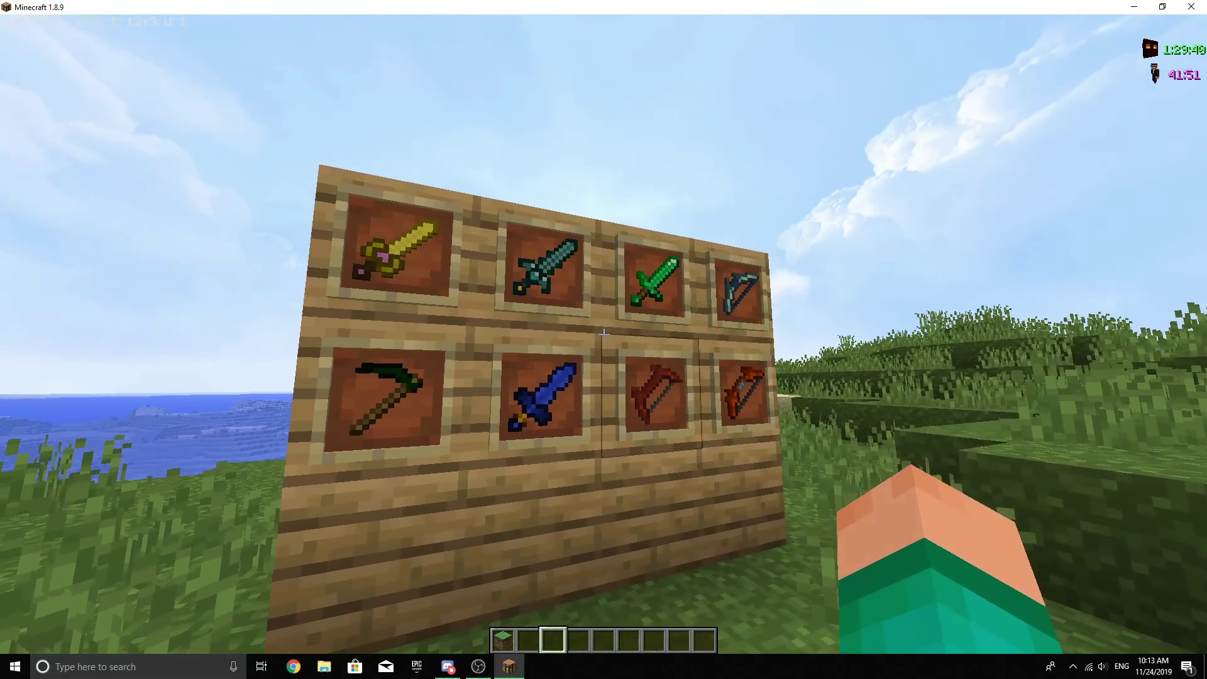
key(d)
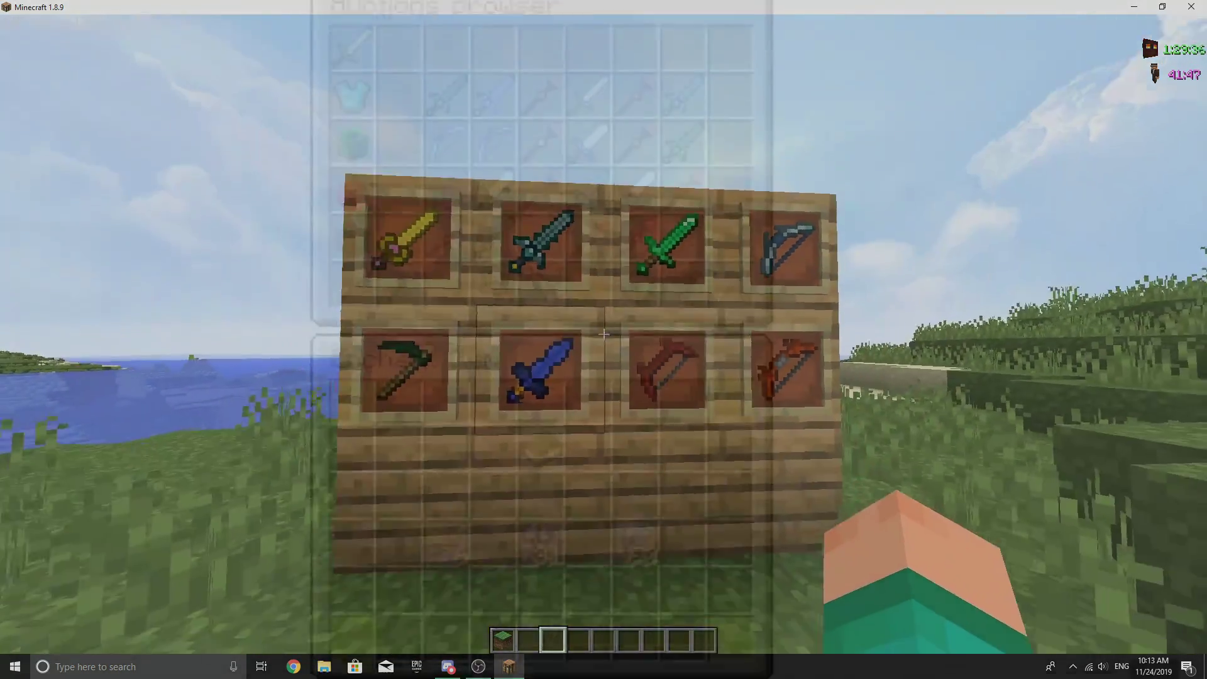
key(a)
key(w)
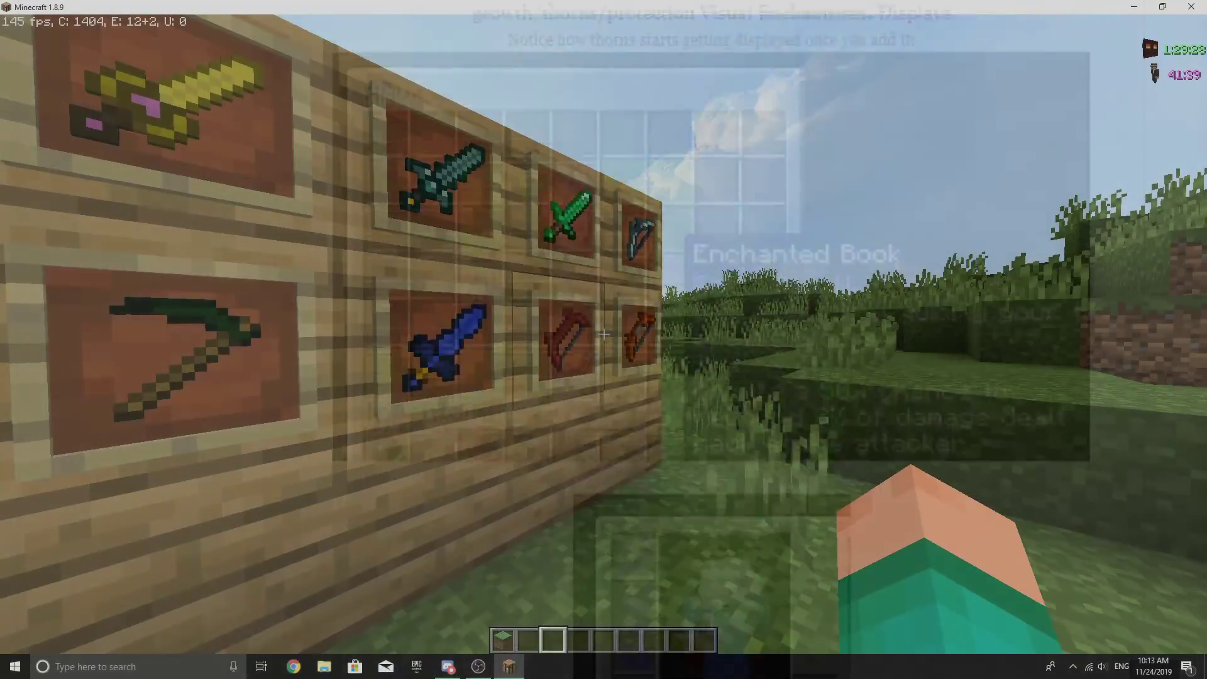
key(s)
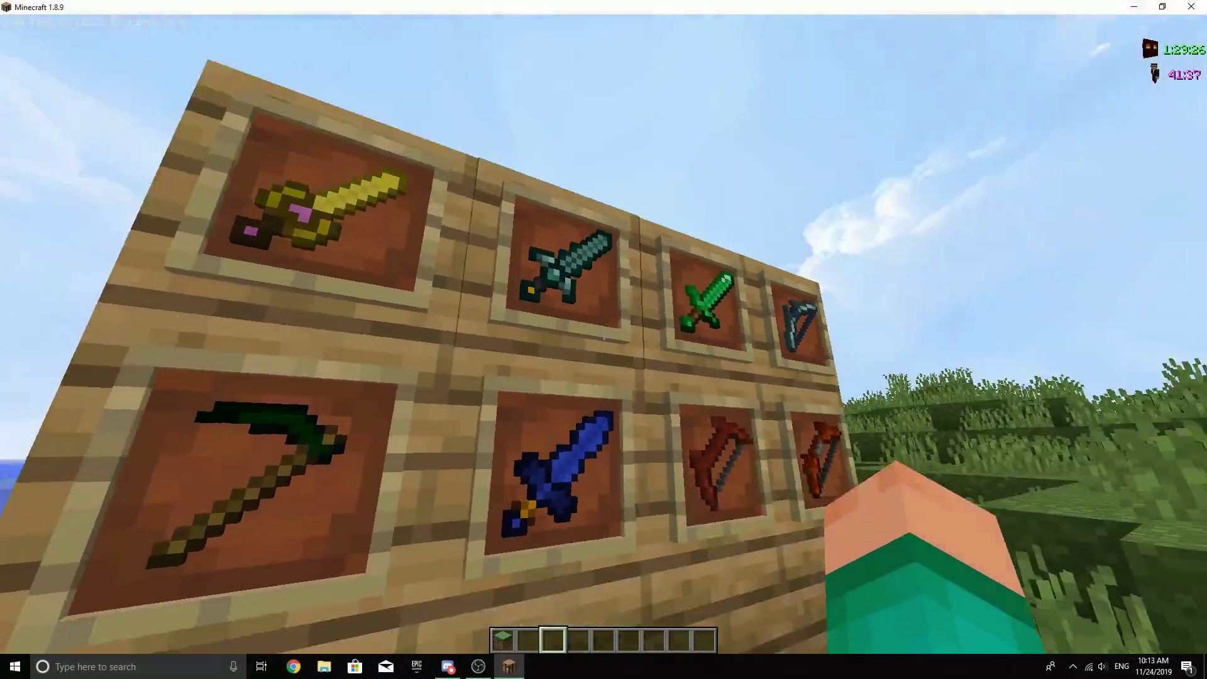
key(s)
key(w)
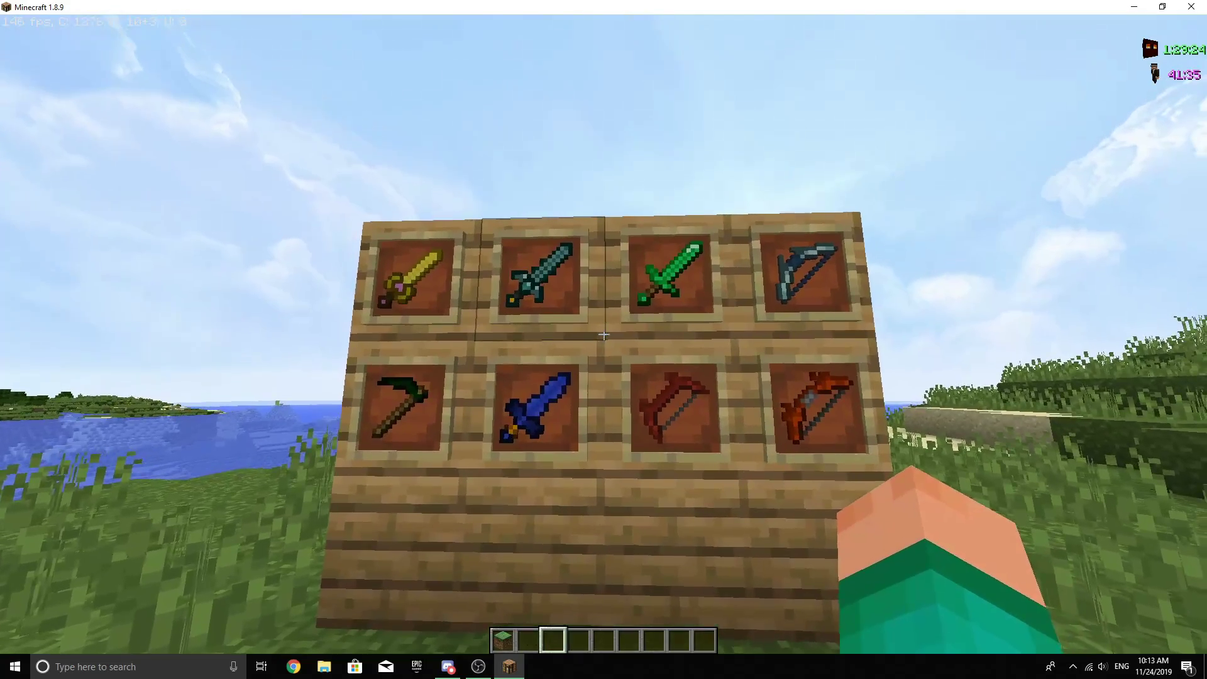
key(w)
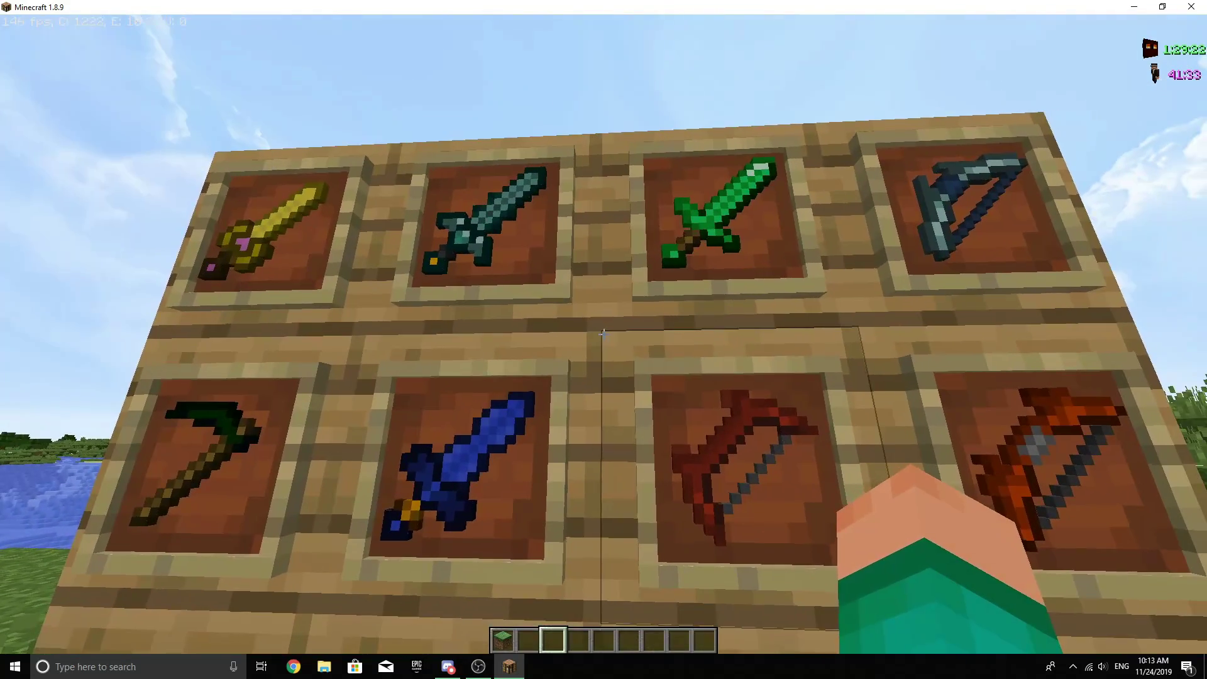
key(s)
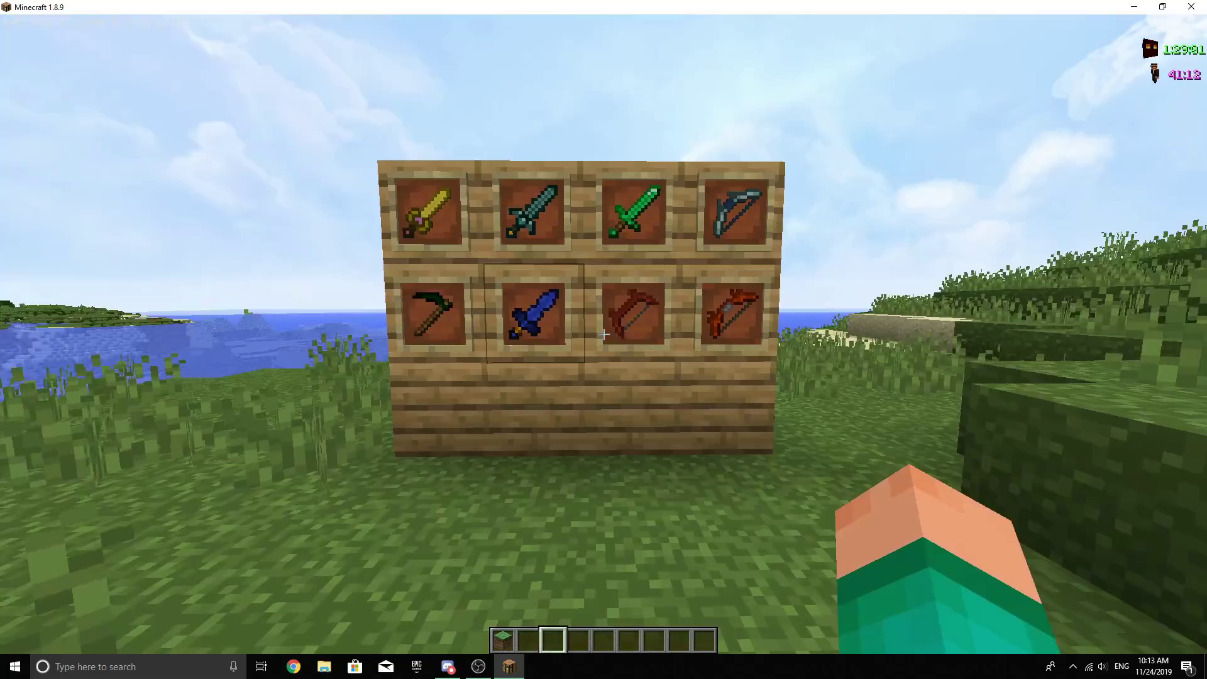
key(w)
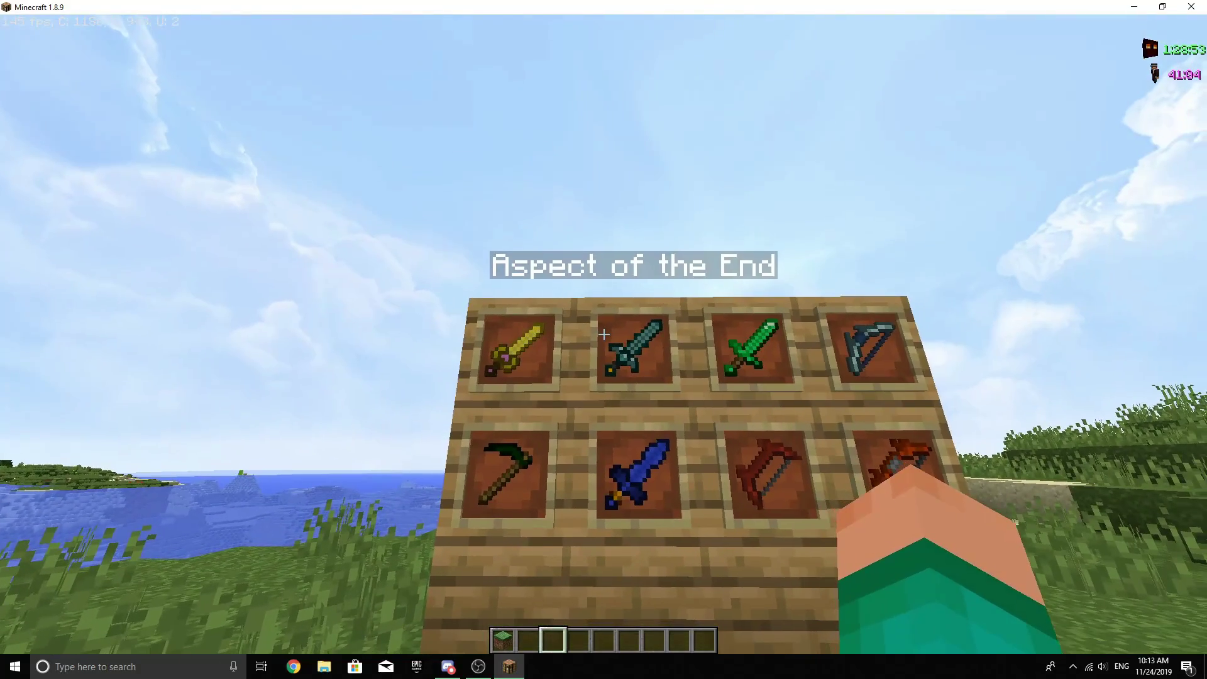
key(w)
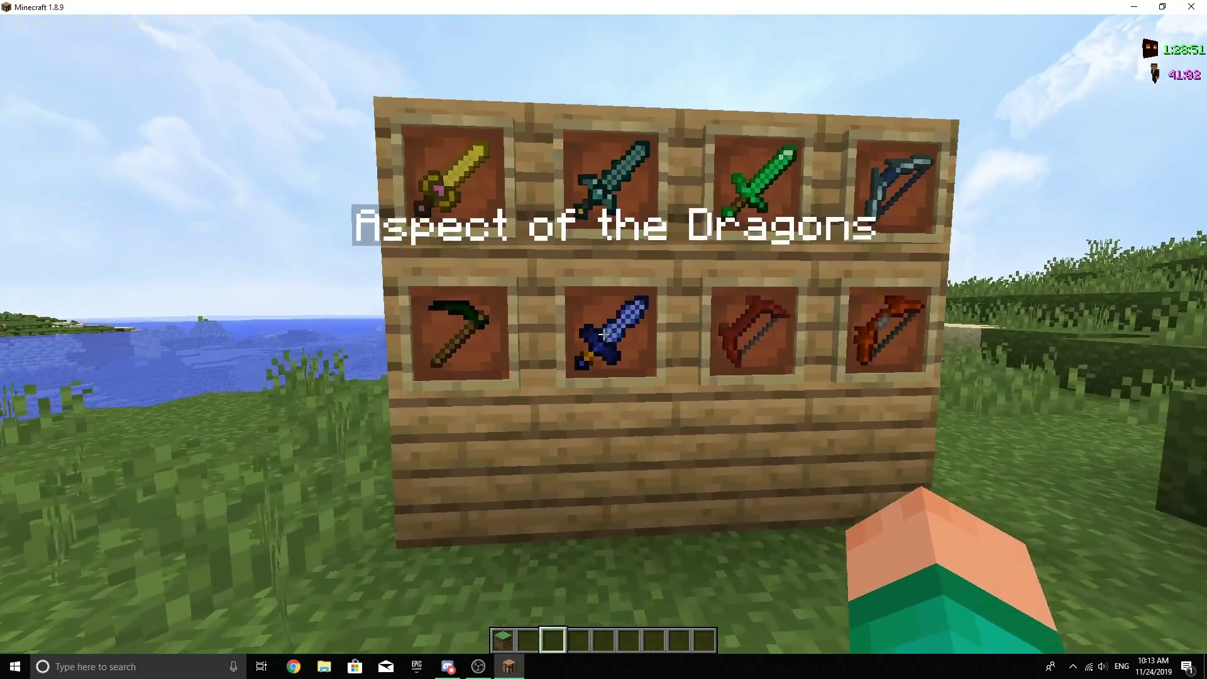
key(w)
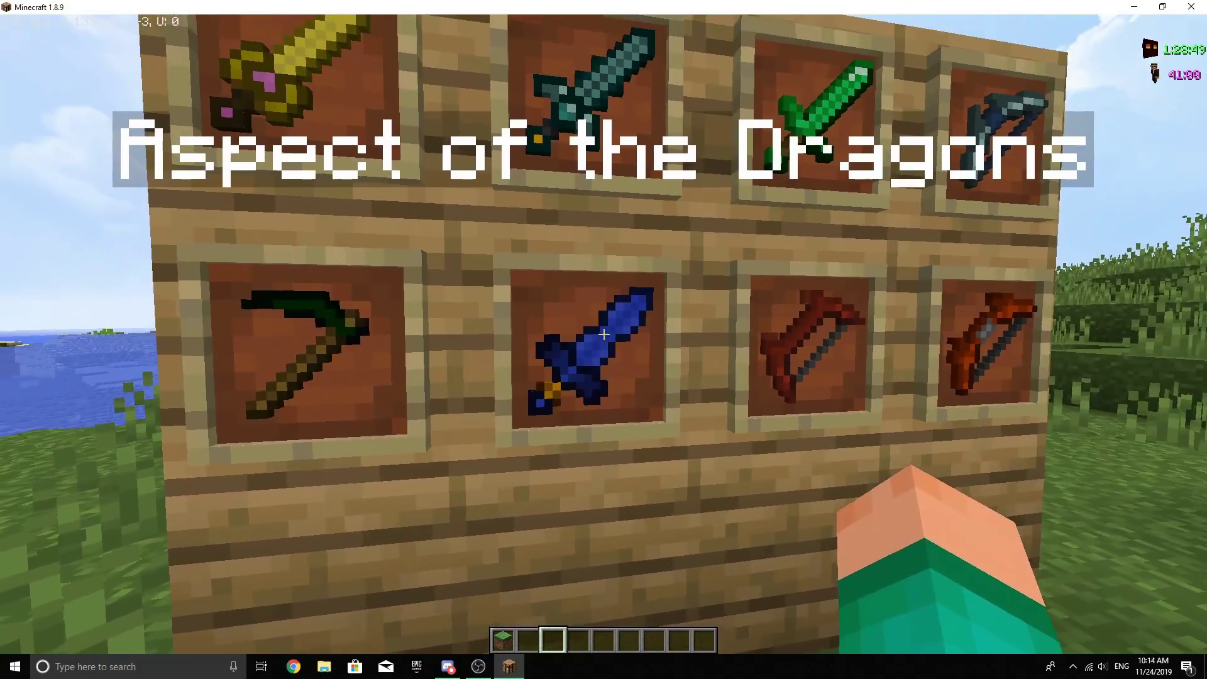
key(s)
key(w)
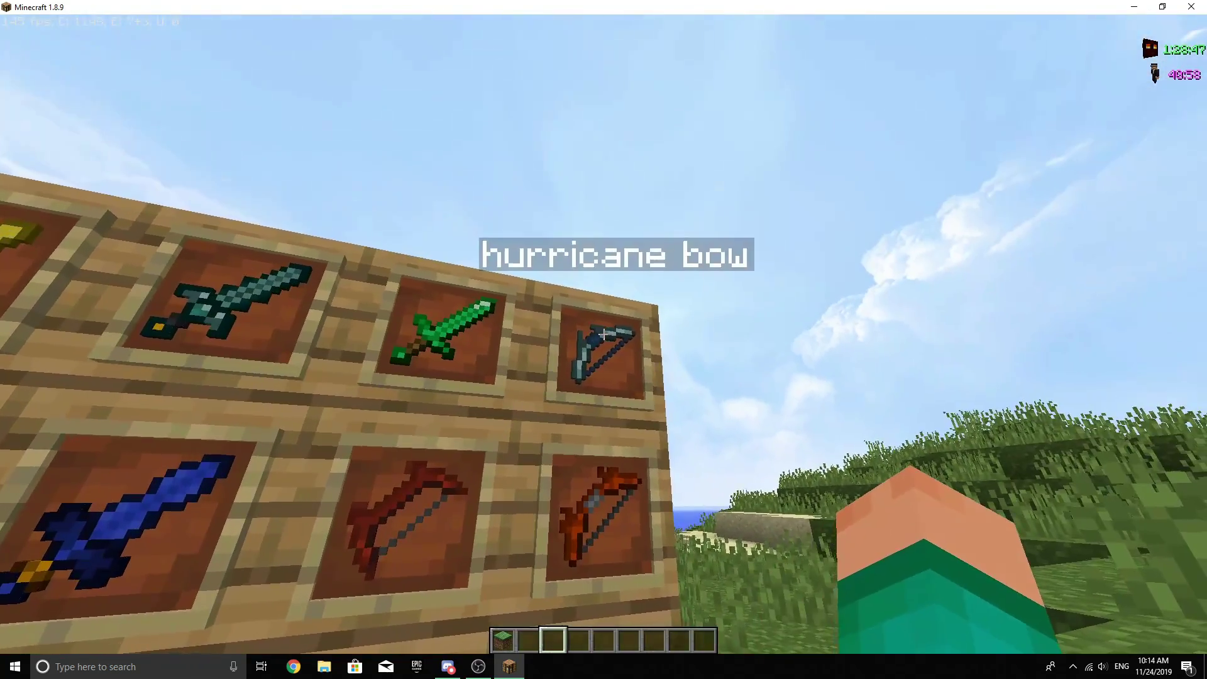
key(s)
key(w)
key(s)
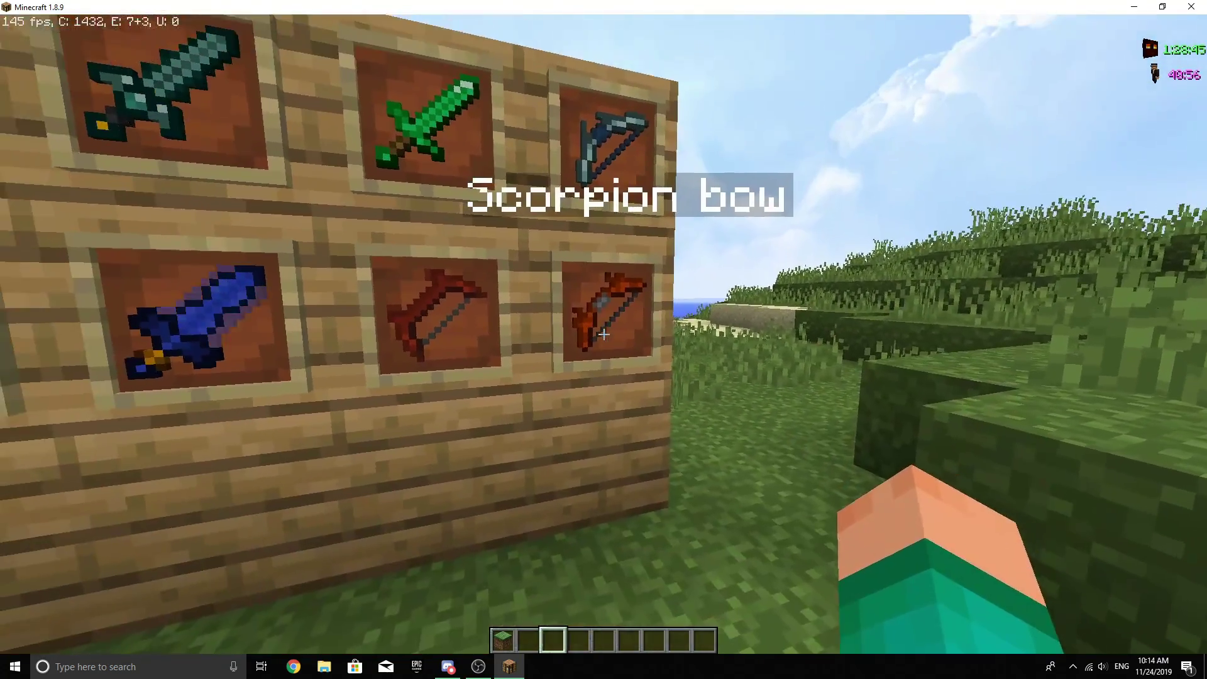
key(w)
key(s)
key(w)
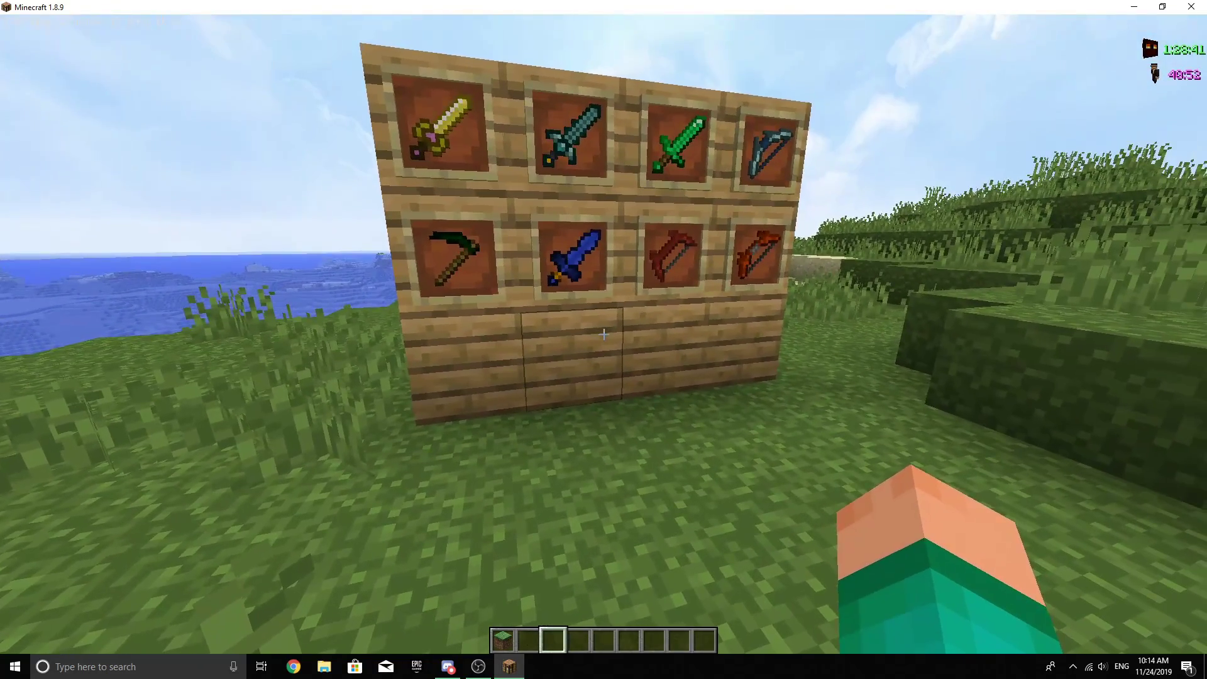
key(a)
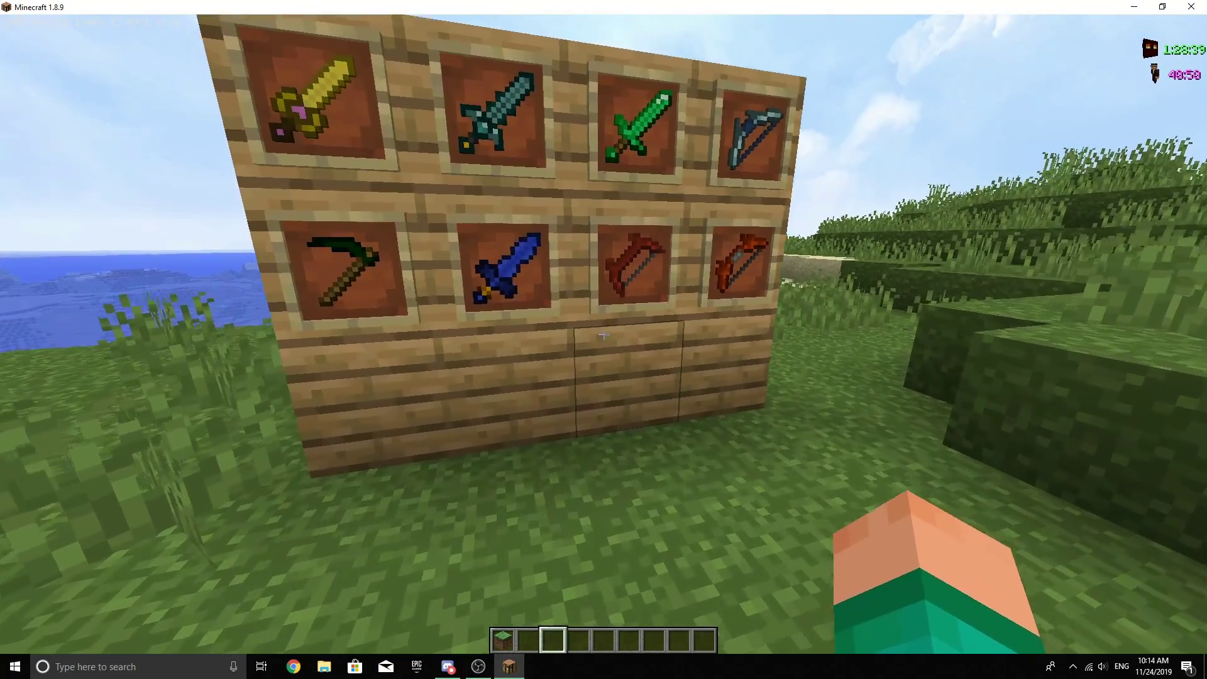
key(w)
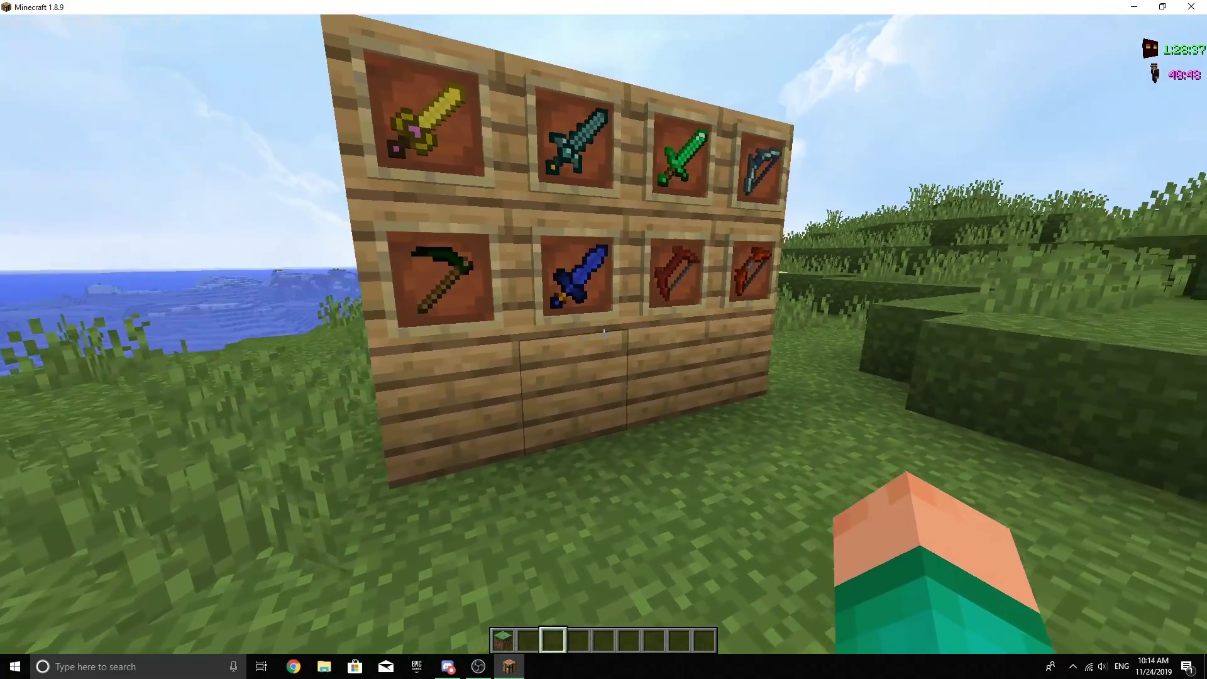
key(s)
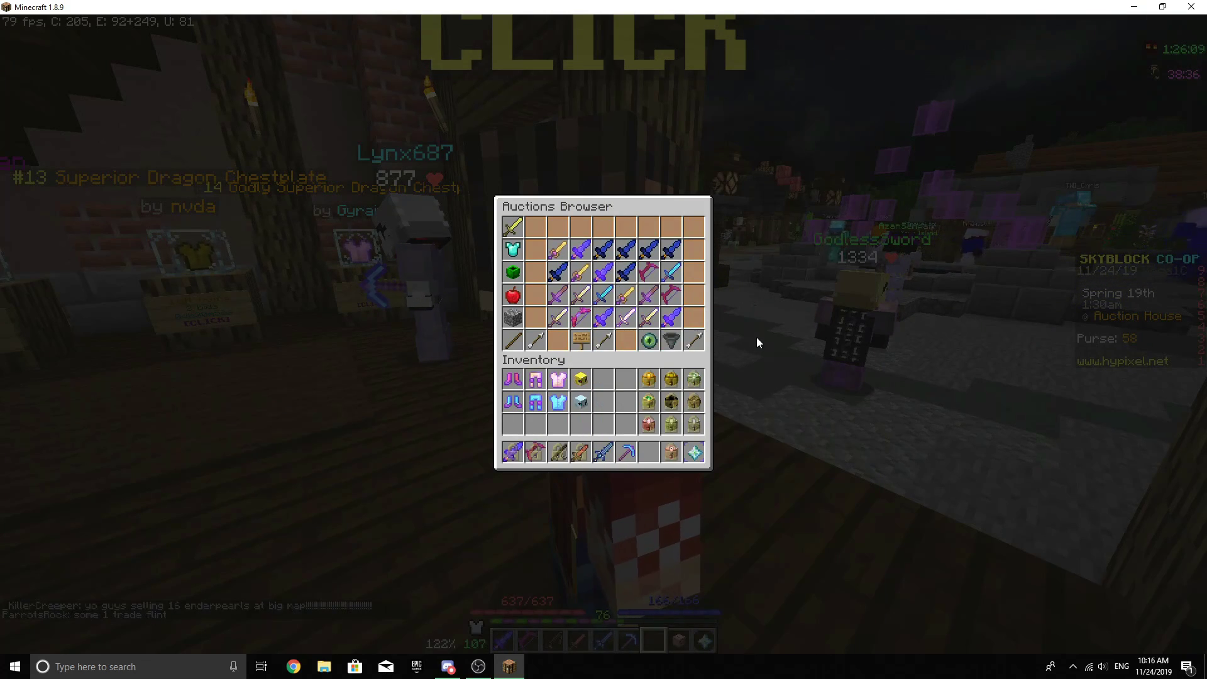
Go through Options to Resource Packs, showing the custom texture pack above Default
key(Escape)
key(Escape)
click(543, 287)
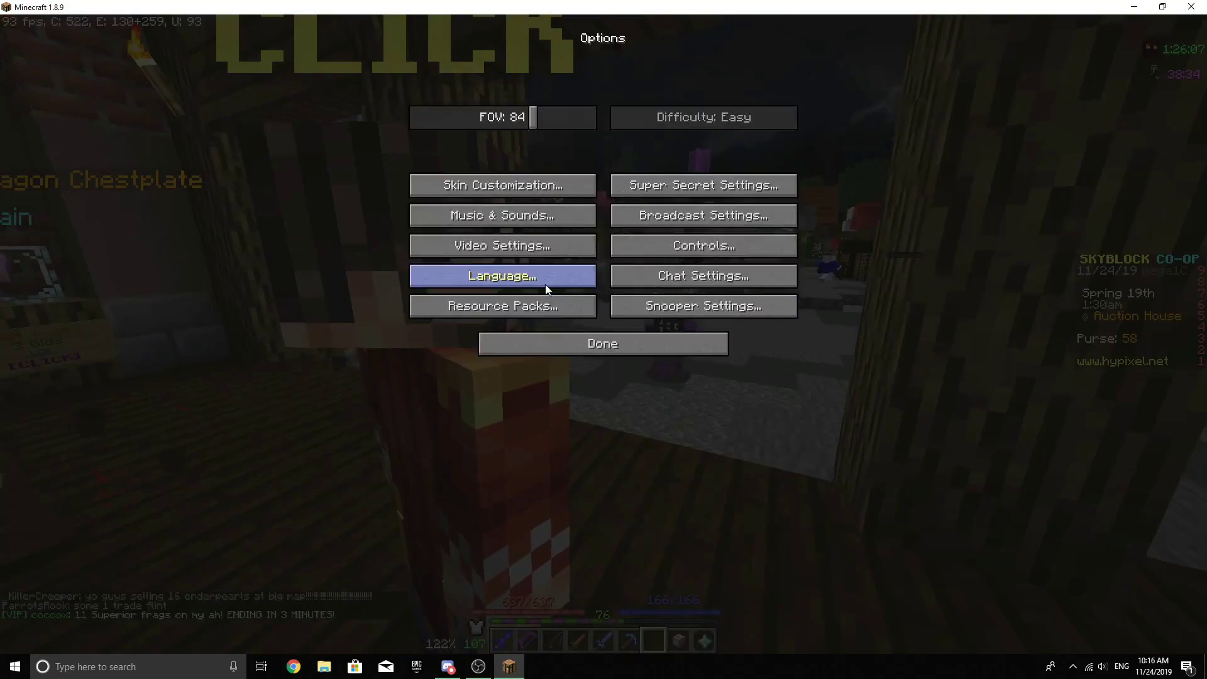
click(534, 308)
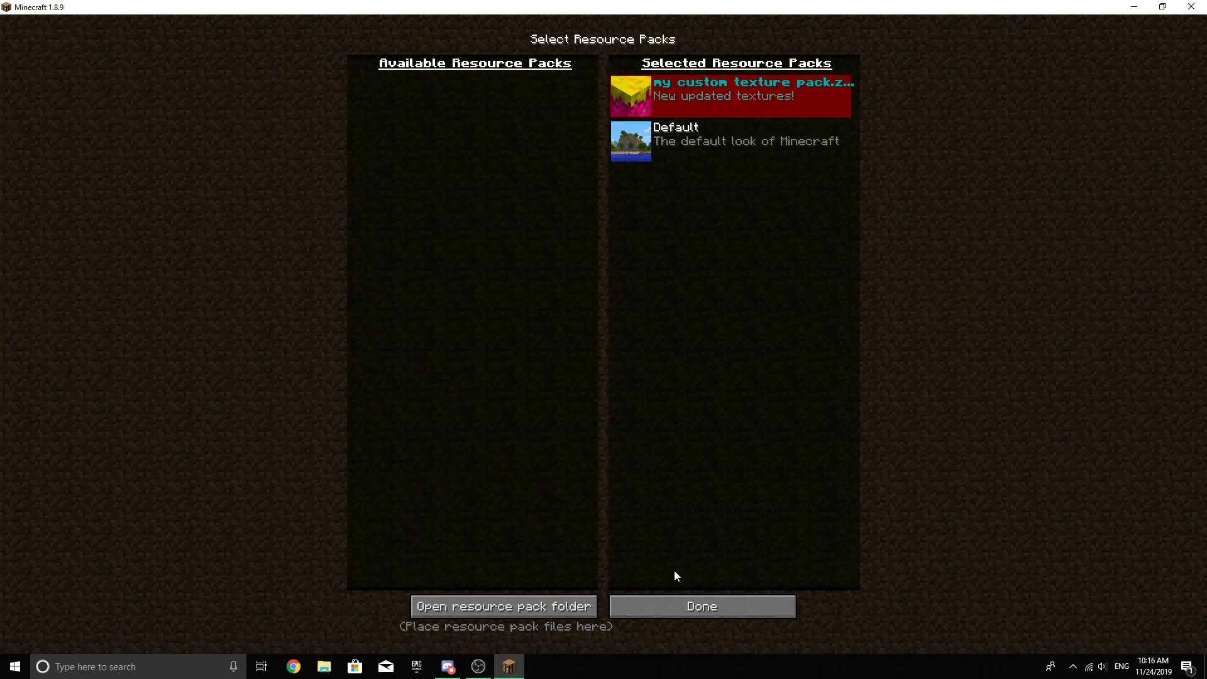
click(676, 605)
click(621, 350)
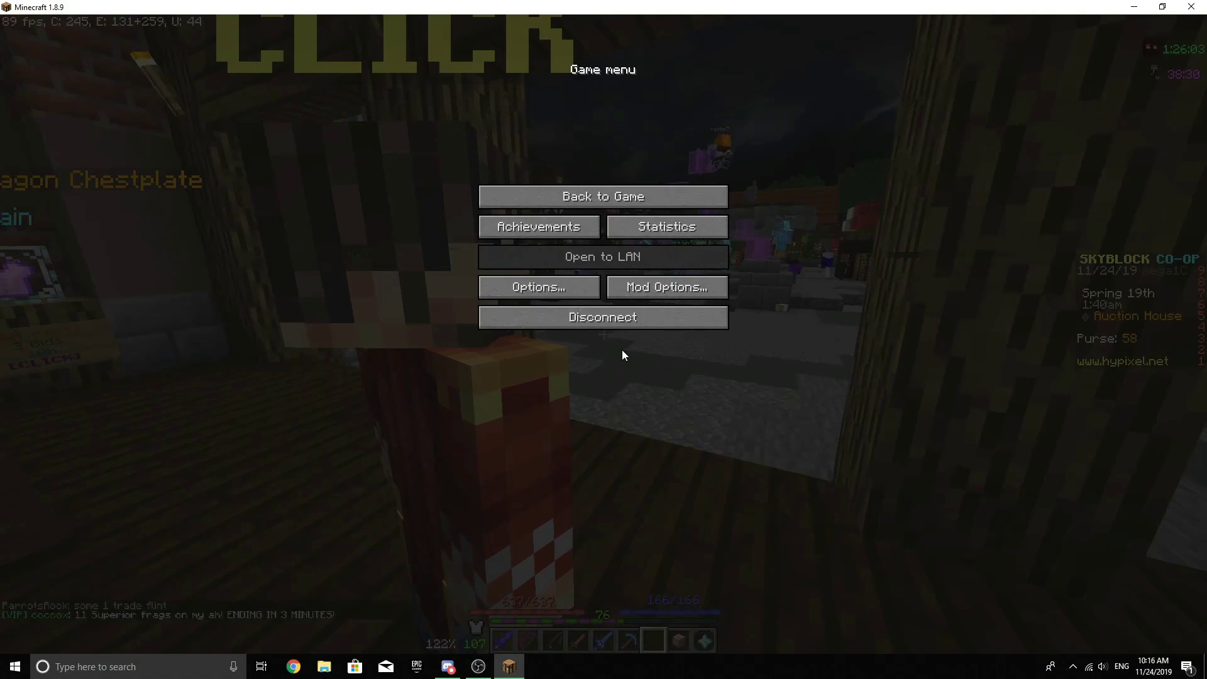
click(567, 284)
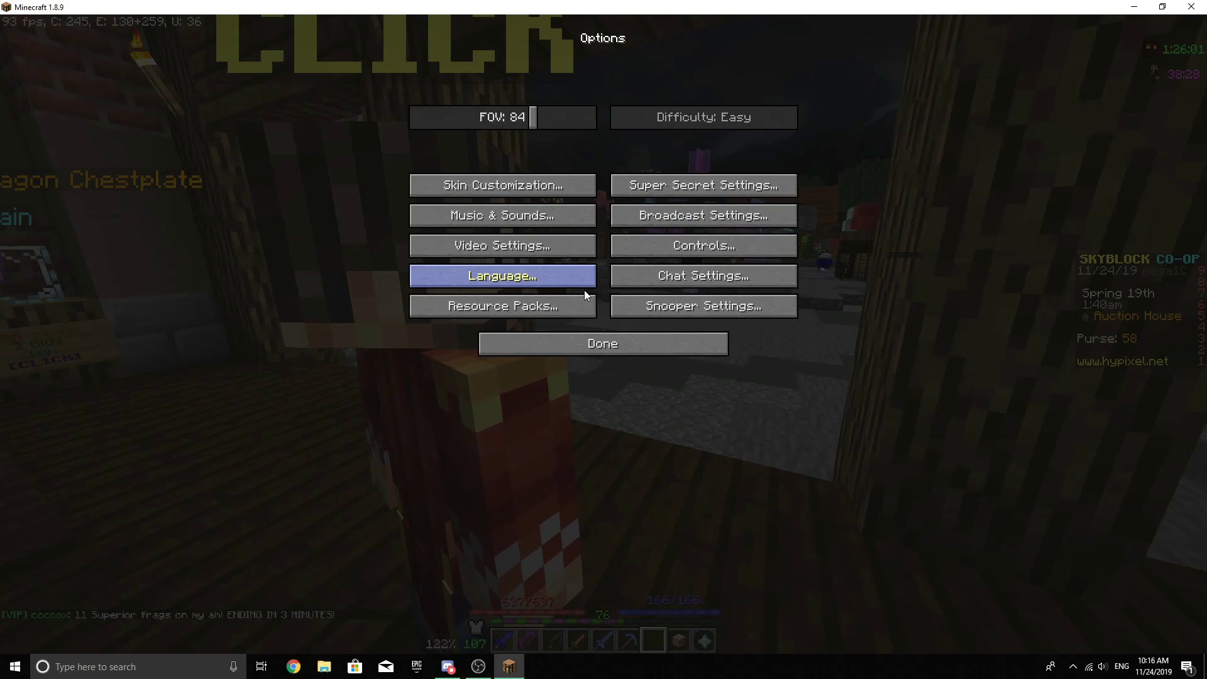
click(579, 312)
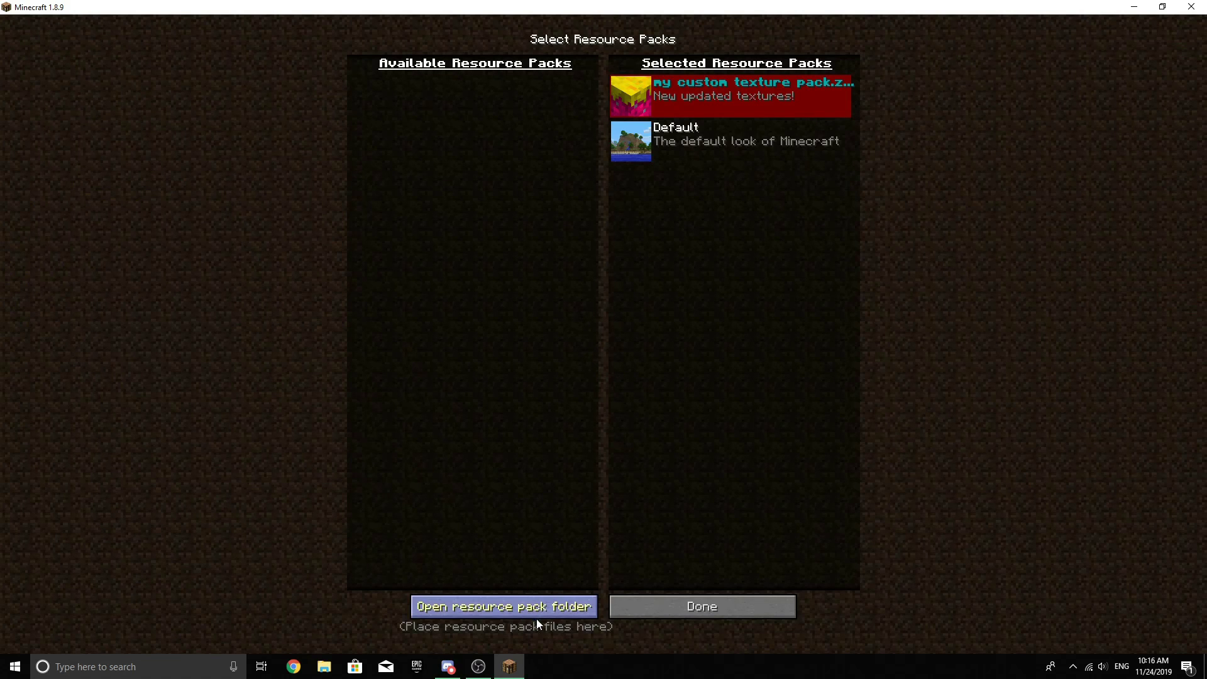
Open the resourcepacks folder on disk and raise the Explorer window to show the 74,022 KB pack zip
click(517, 607)
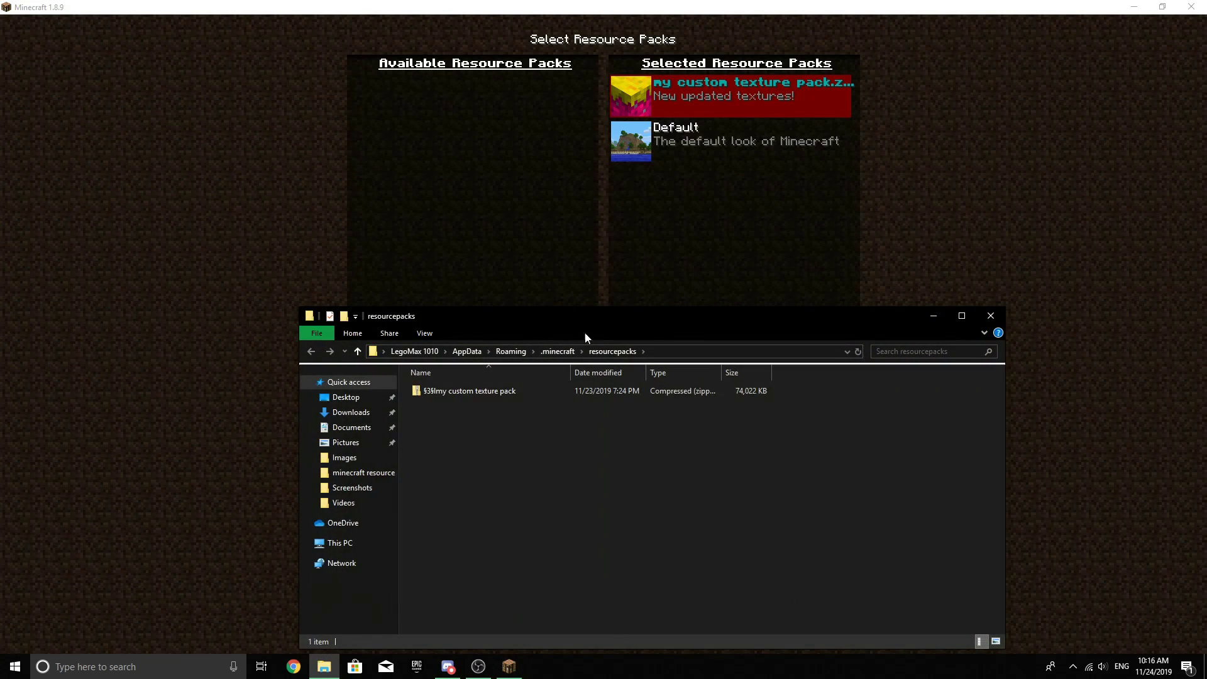
drag(630, 315, 614, 165)
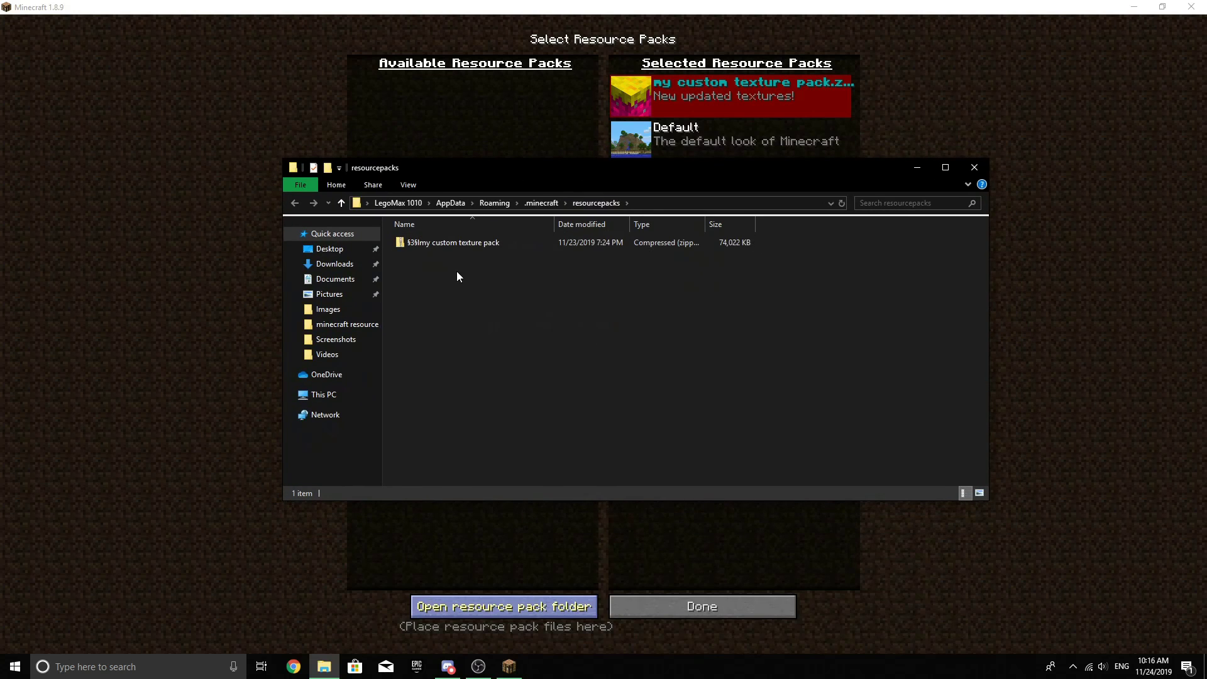
click(456, 243)
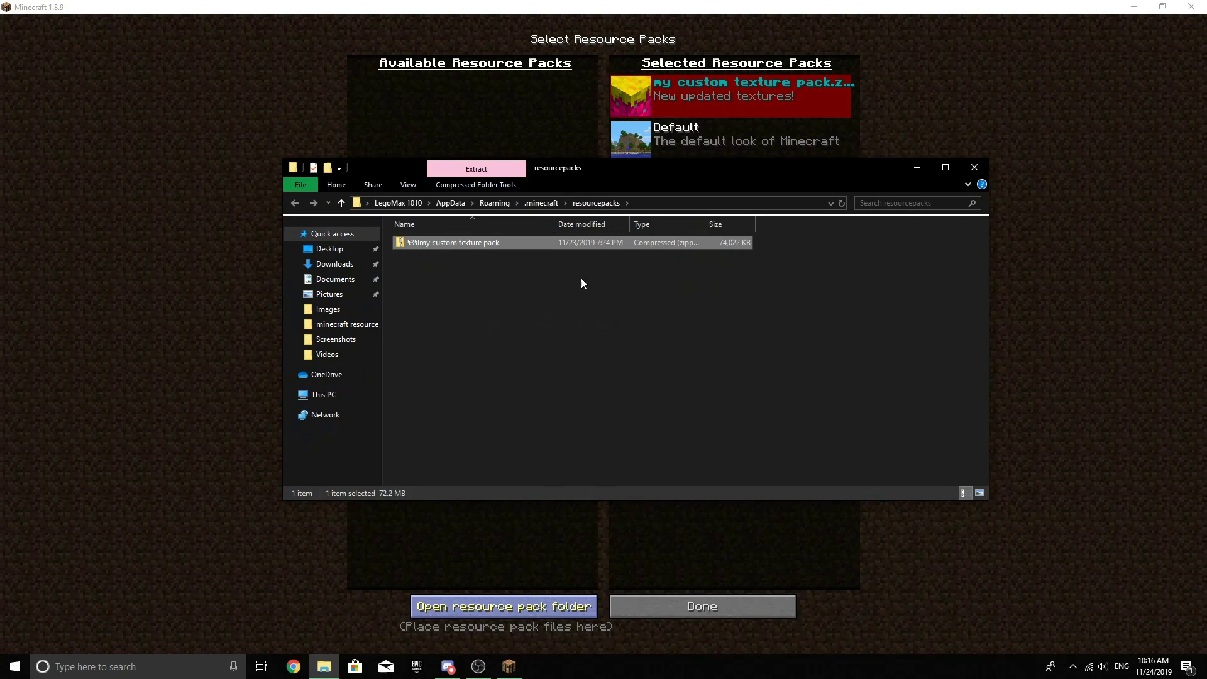
click(597, 319)
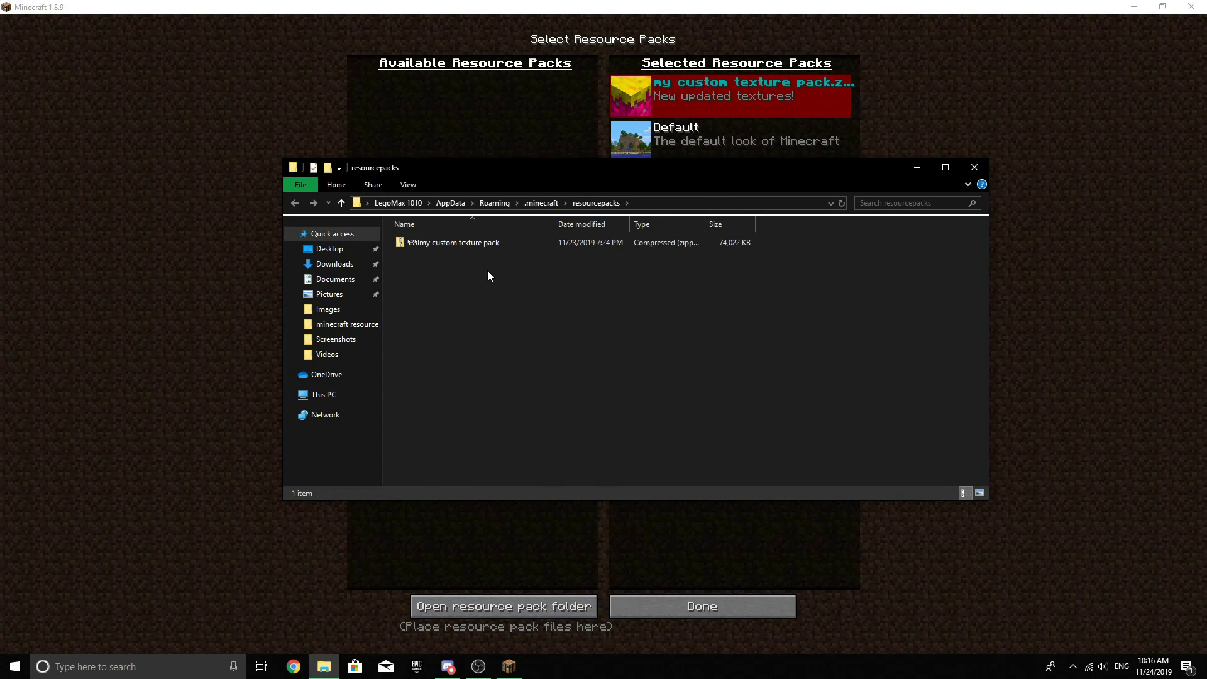
right_click(442, 273)
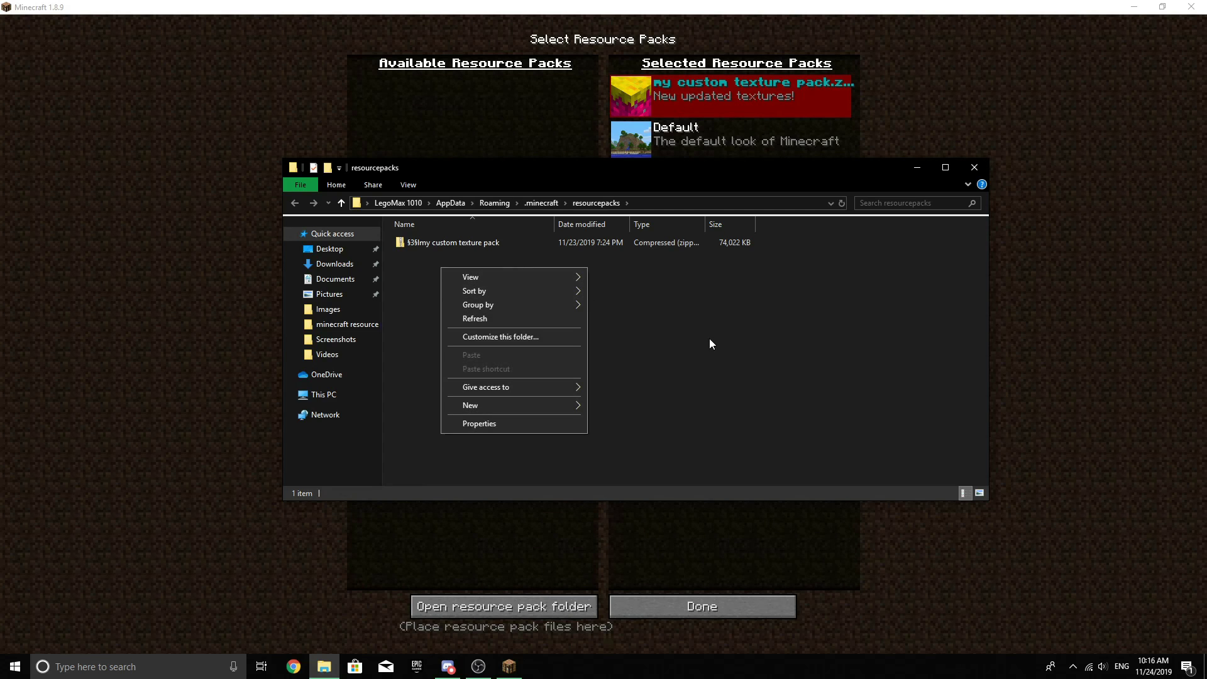
click(681, 320)
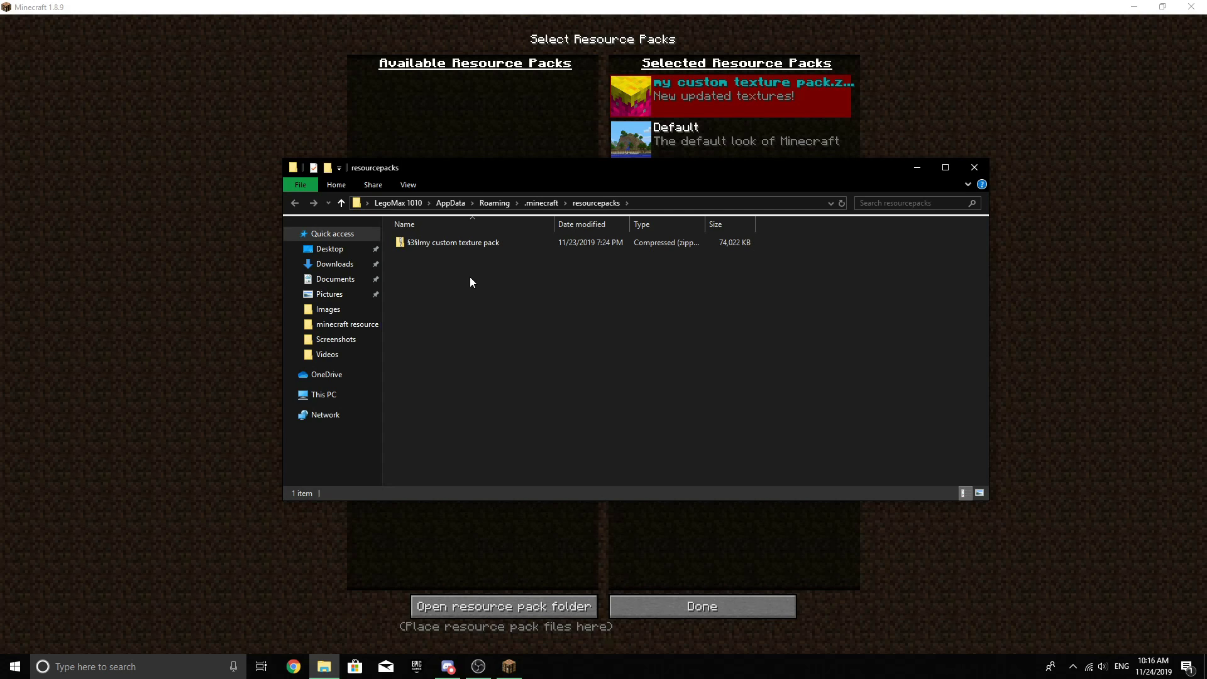
Open the 'my custom texture pack' zip, then return to resourcepacks and reselect it
double_click(461, 243)
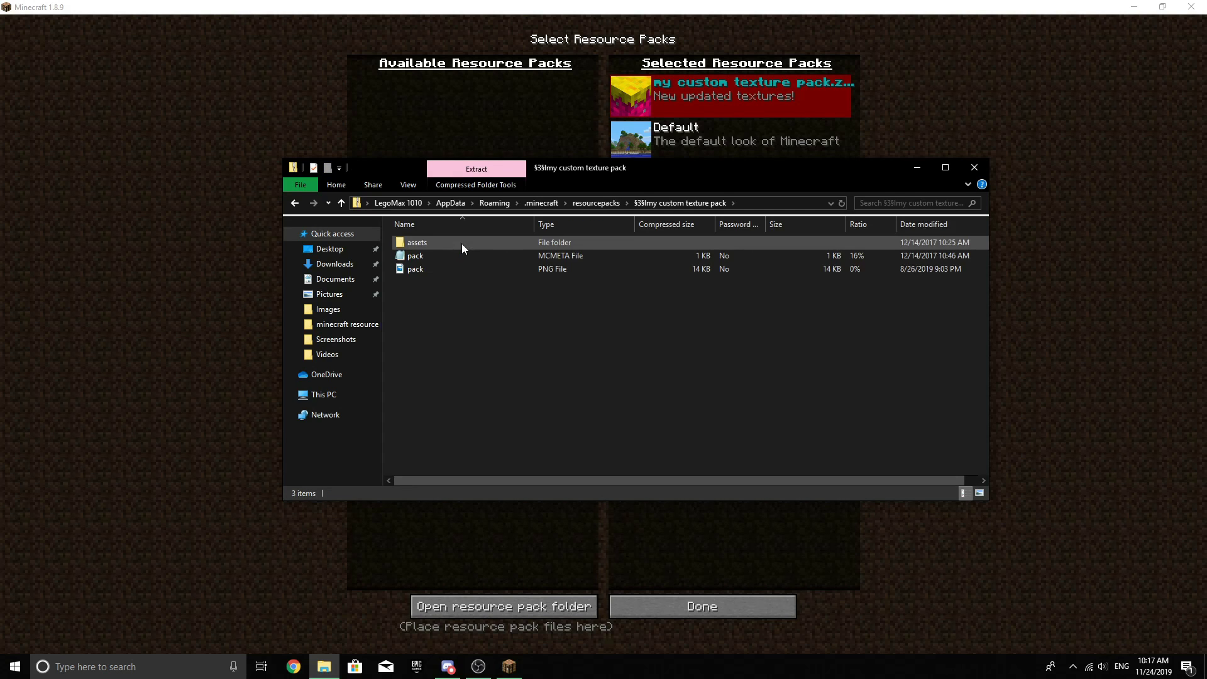
click(294, 203)
click(568, 300)
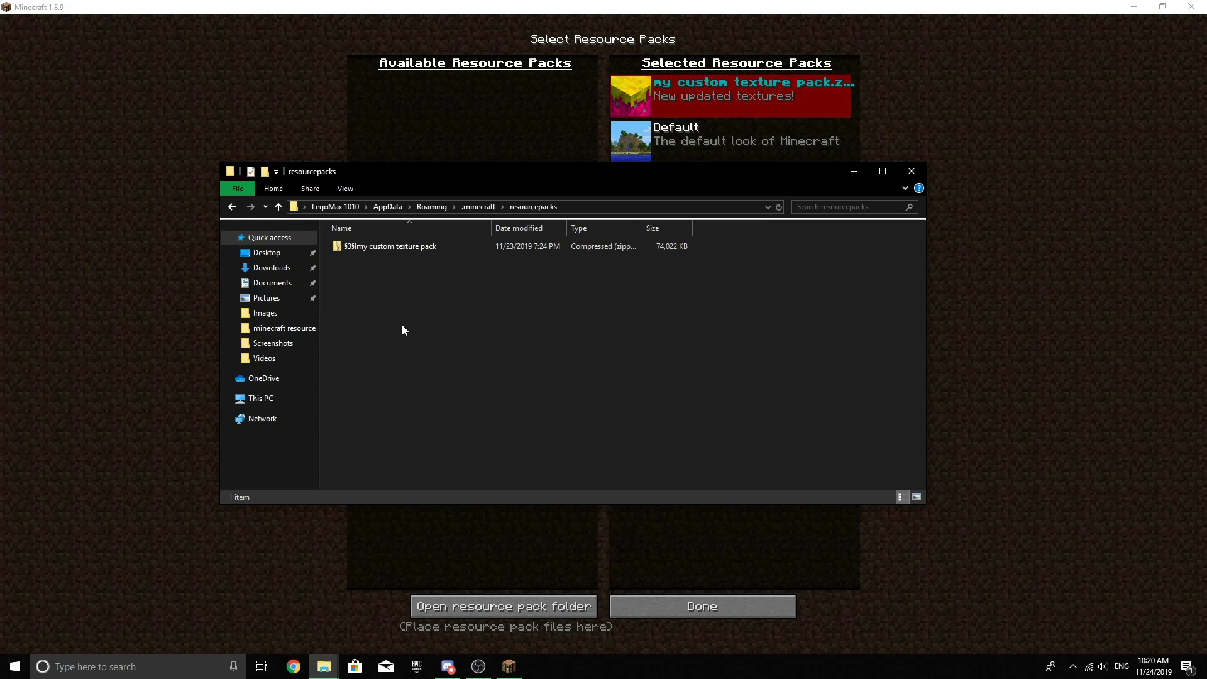
click(410, 250)
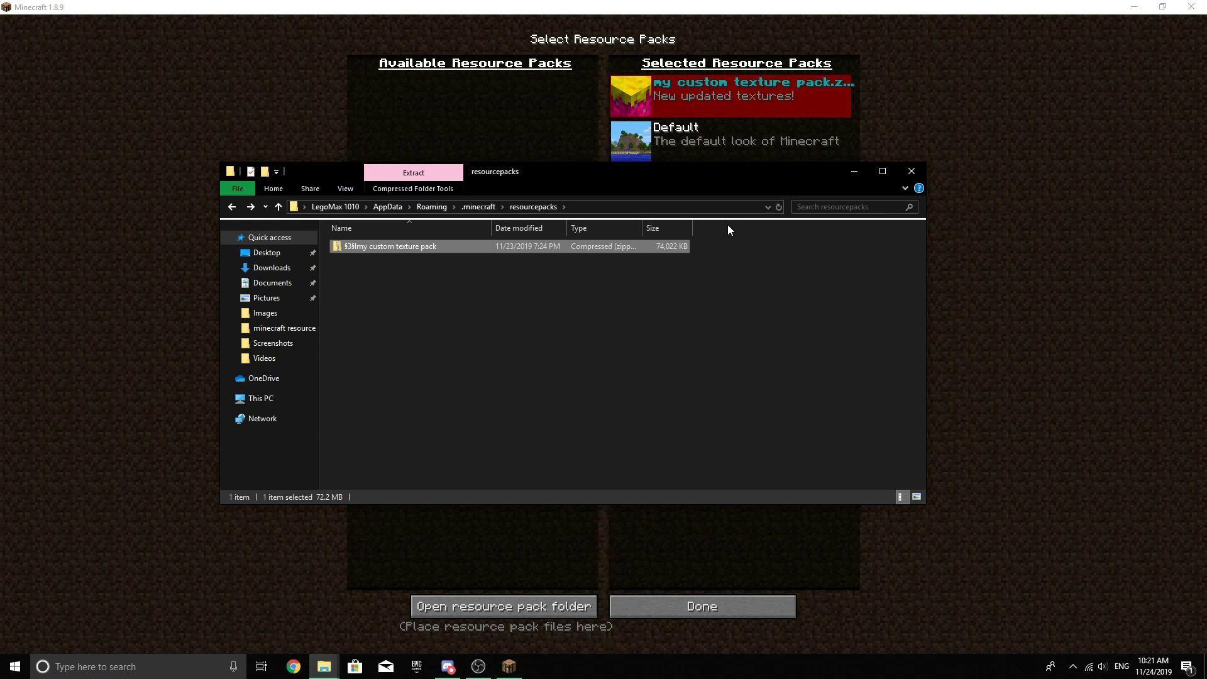
drag(703, 176, 720, 197)
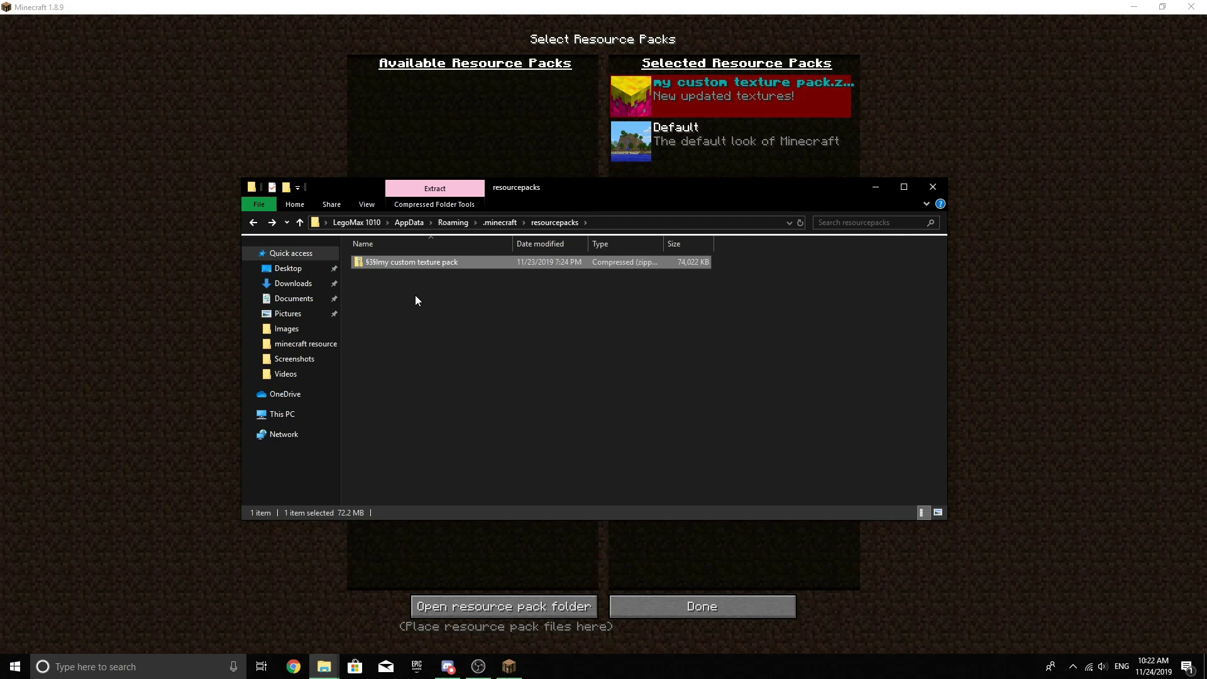
Navigate into the pack's assets > minecraft > mcpatcher folder
double_click(442, 260)
double_click(442, 261)
click(443, 260)
double_click(443, 265)
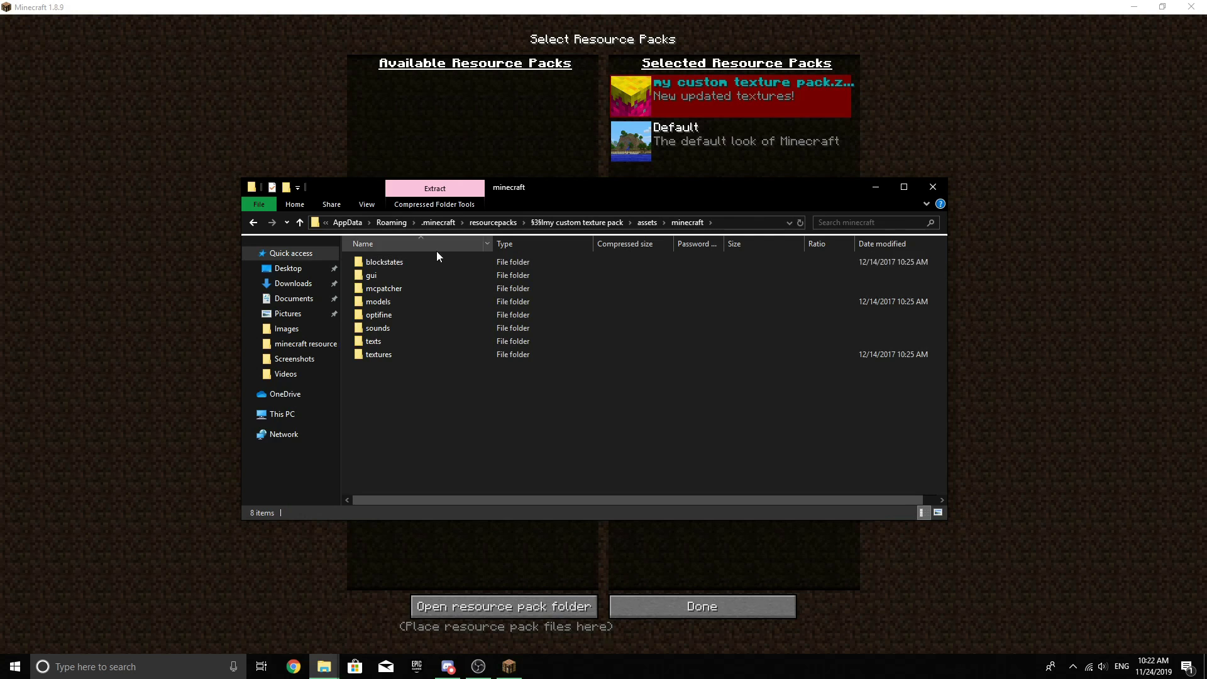
double_click(406, 288)
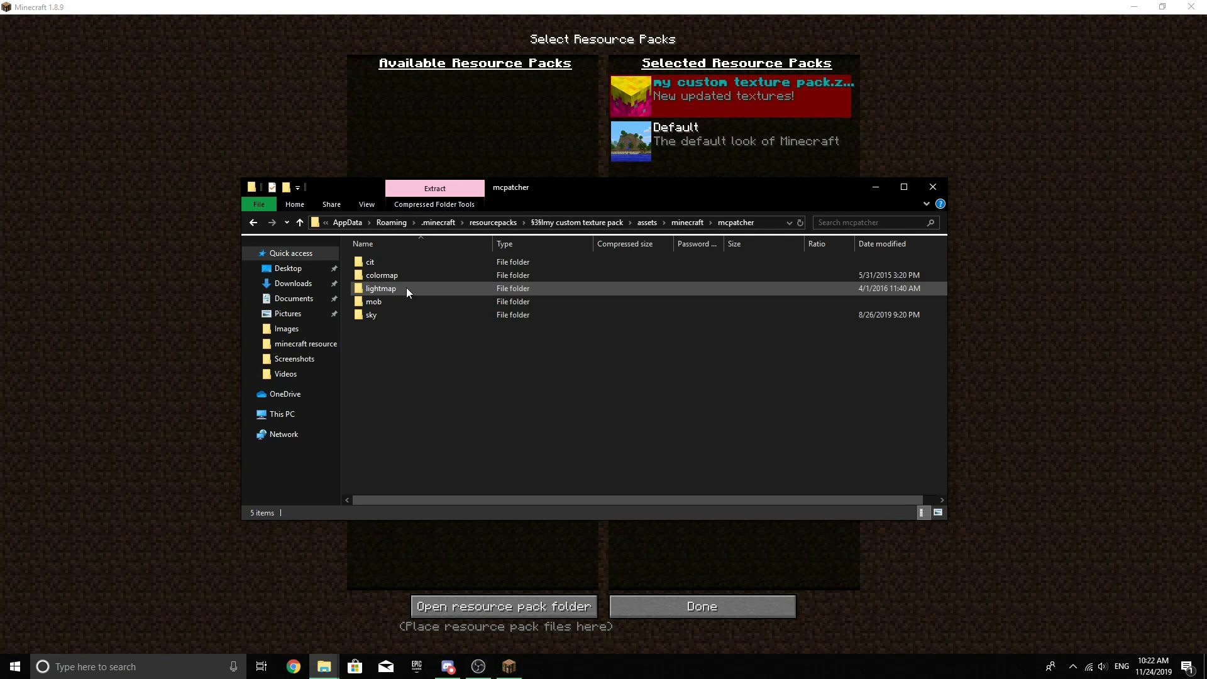
click(253, 223)
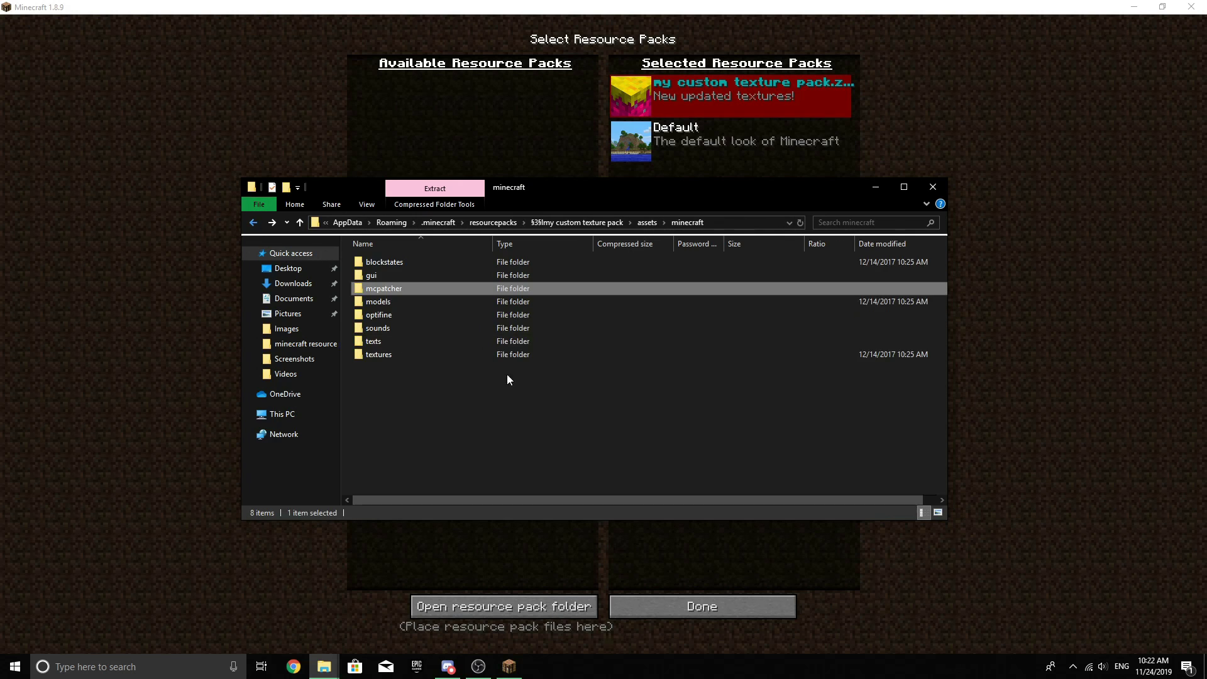
double_click(407, 290)
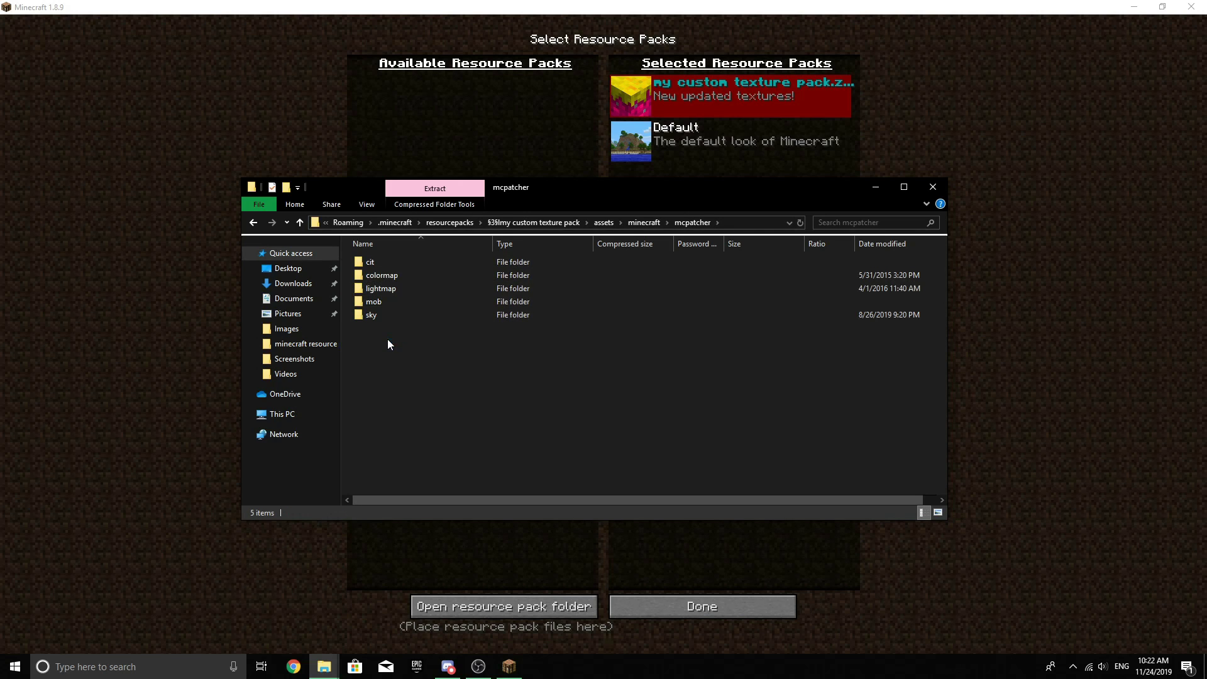
Look into the sky and mob folders, then open mcpatcher's cit folder
double_click(416, 314)
key(alt+Left)
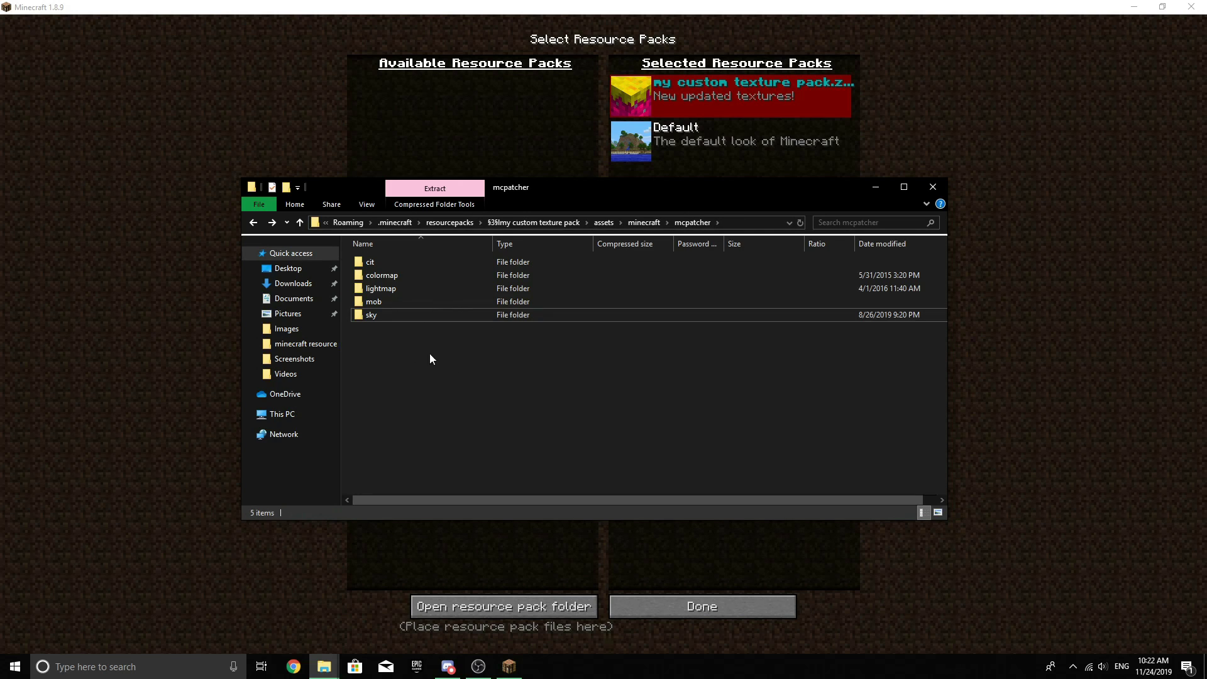
click(373, 264)
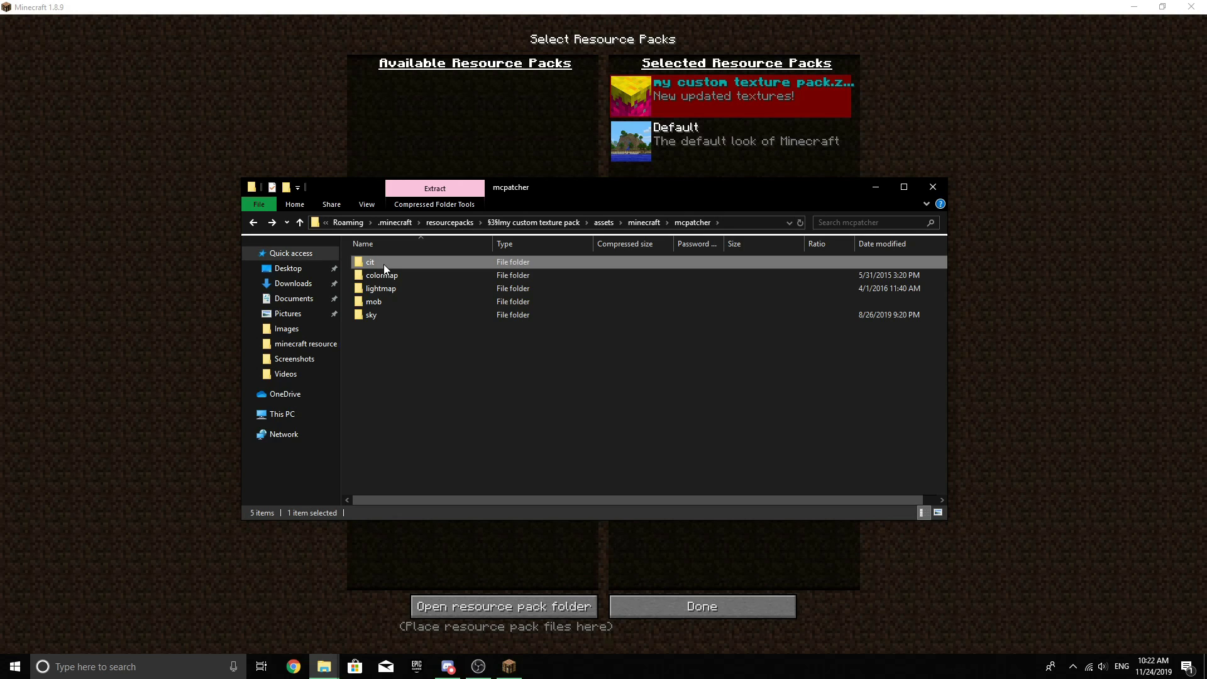
double_click(391, 301)
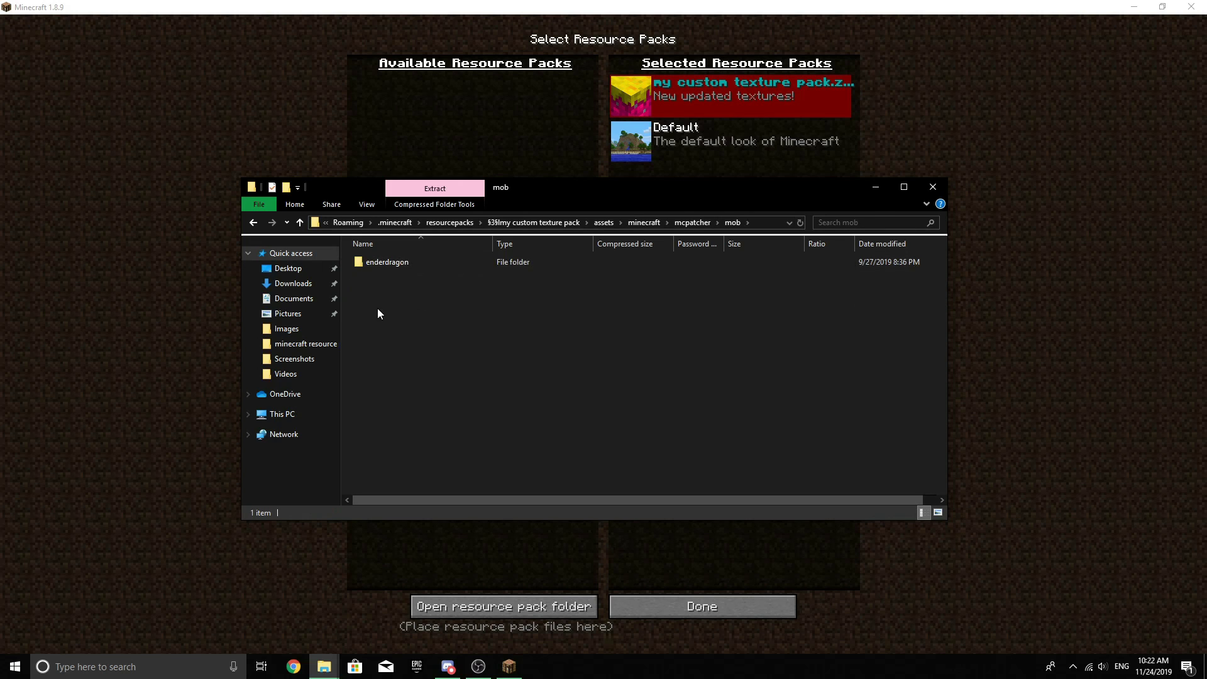
click(254, 222)
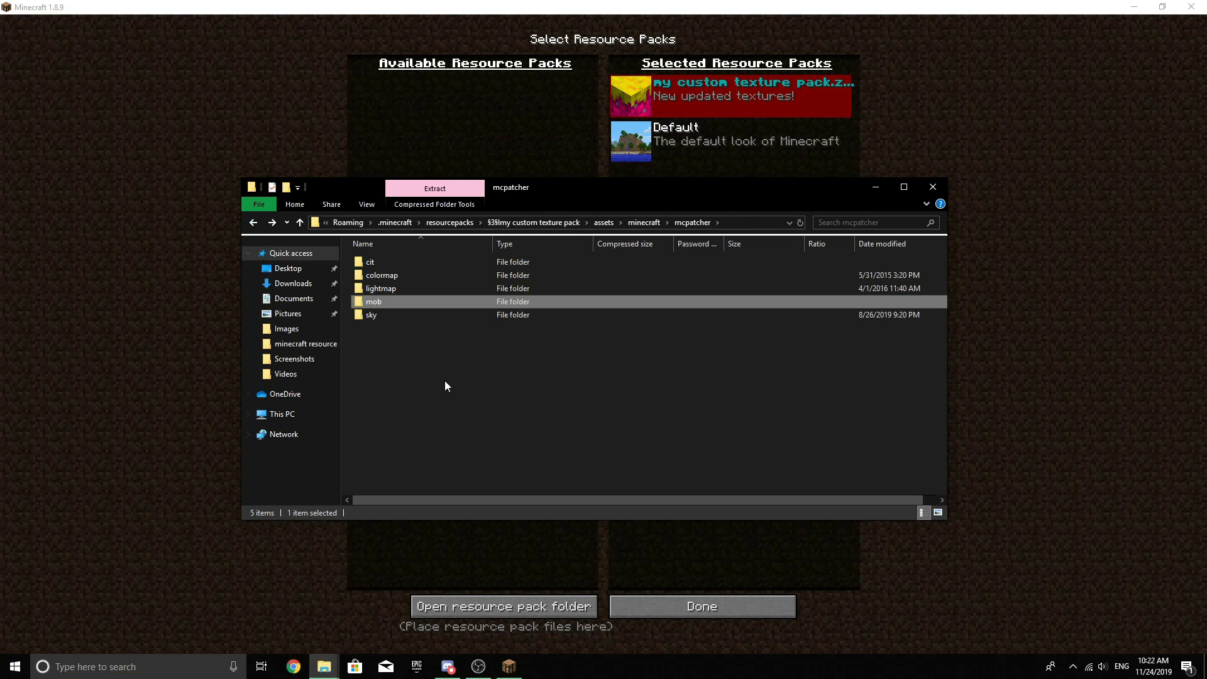
key(Home)
key(Return)
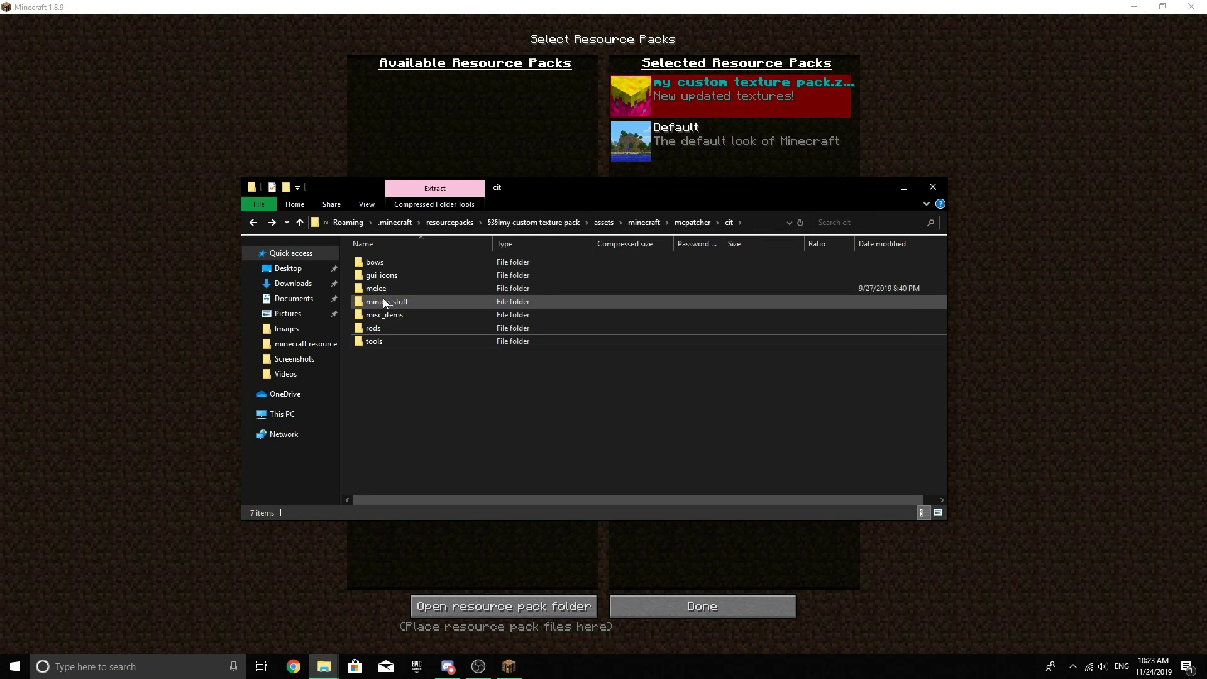
Open the melee folder and scroll through its 24 items like pigman_sword and ember_rod
double_click(382, 289)
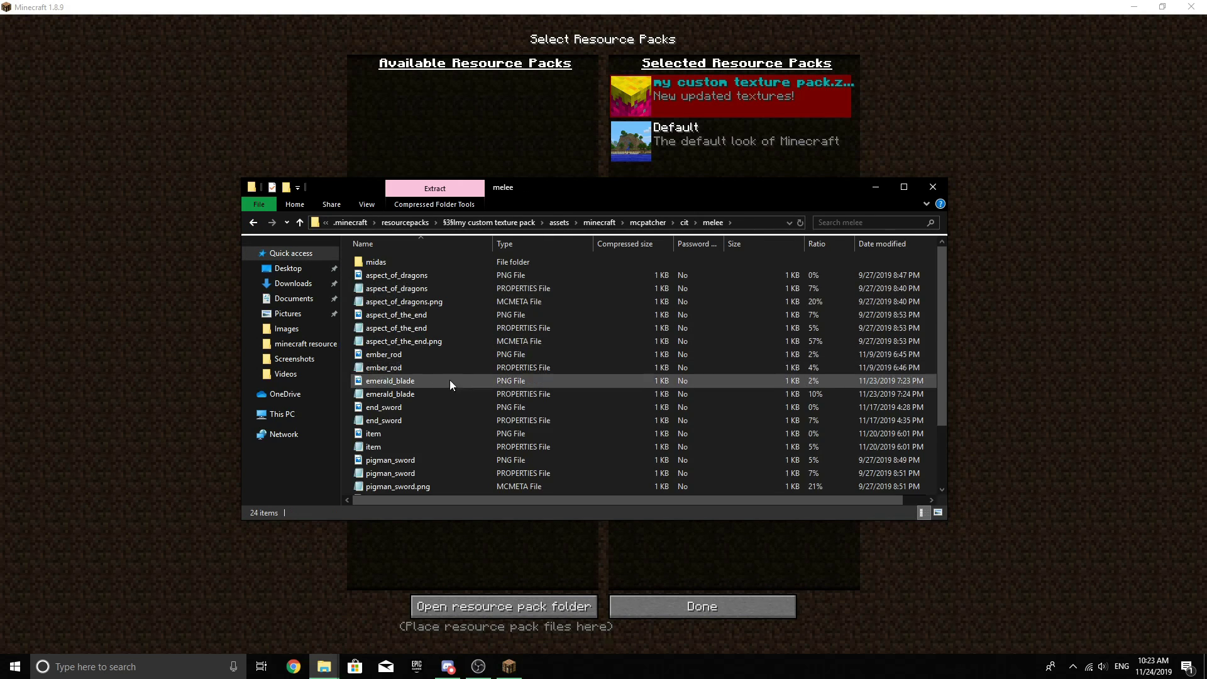
scroll(415, 352, down, 2)
scroll(394, 314, up, 2)
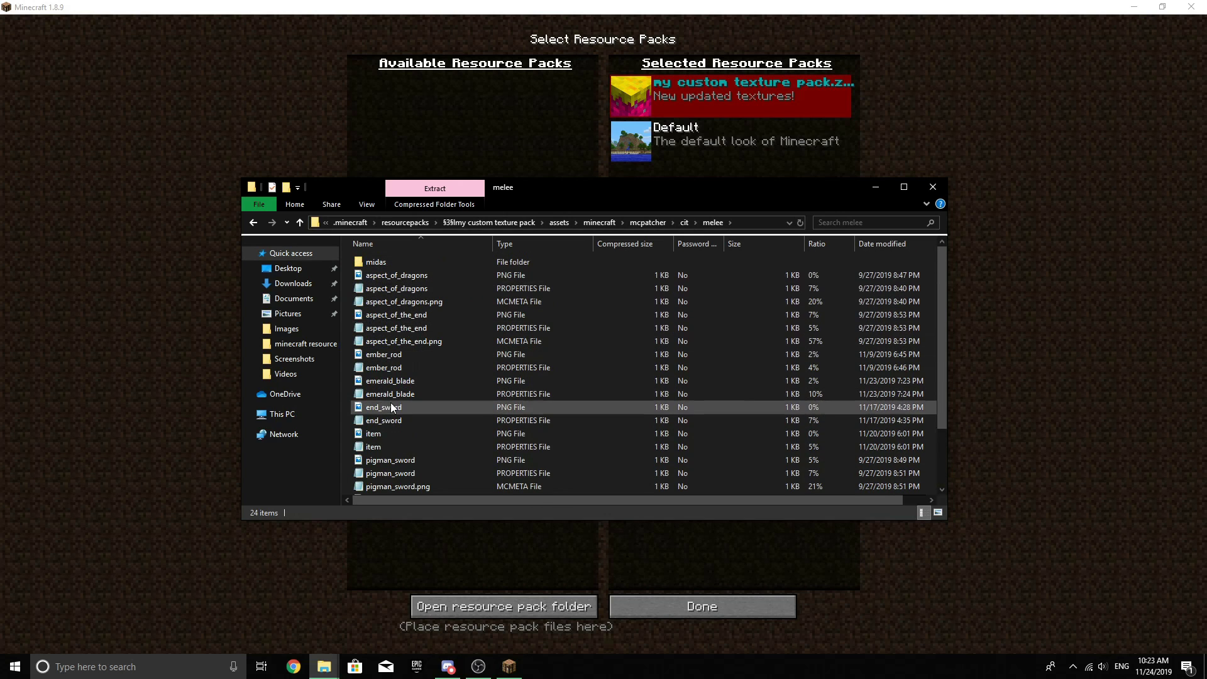
scroll(390, 408, down, 2)
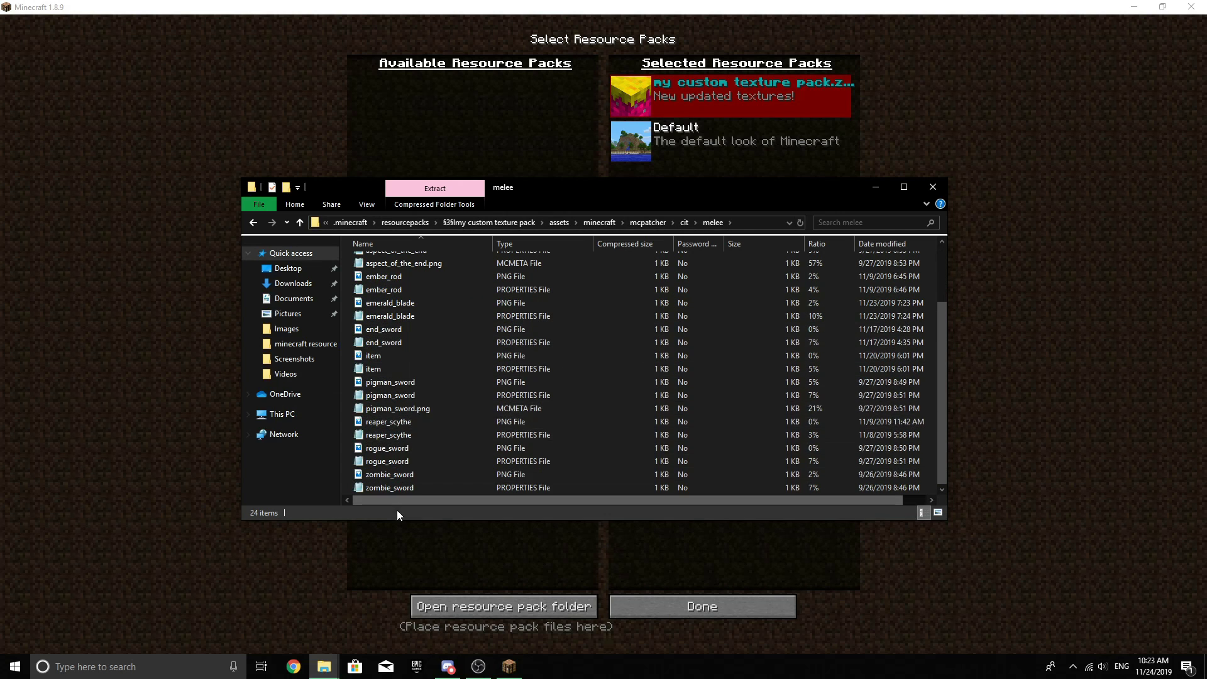
scroll(415, 358, up, 2)
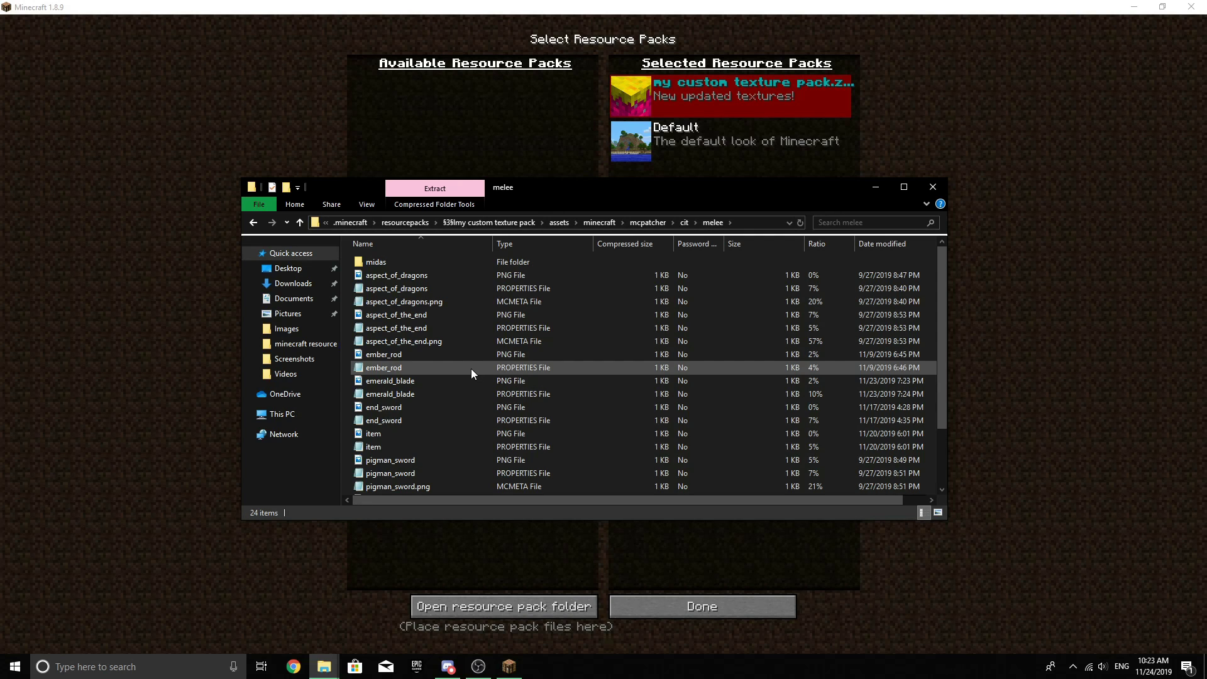
drag(607, 187, 609, 219)
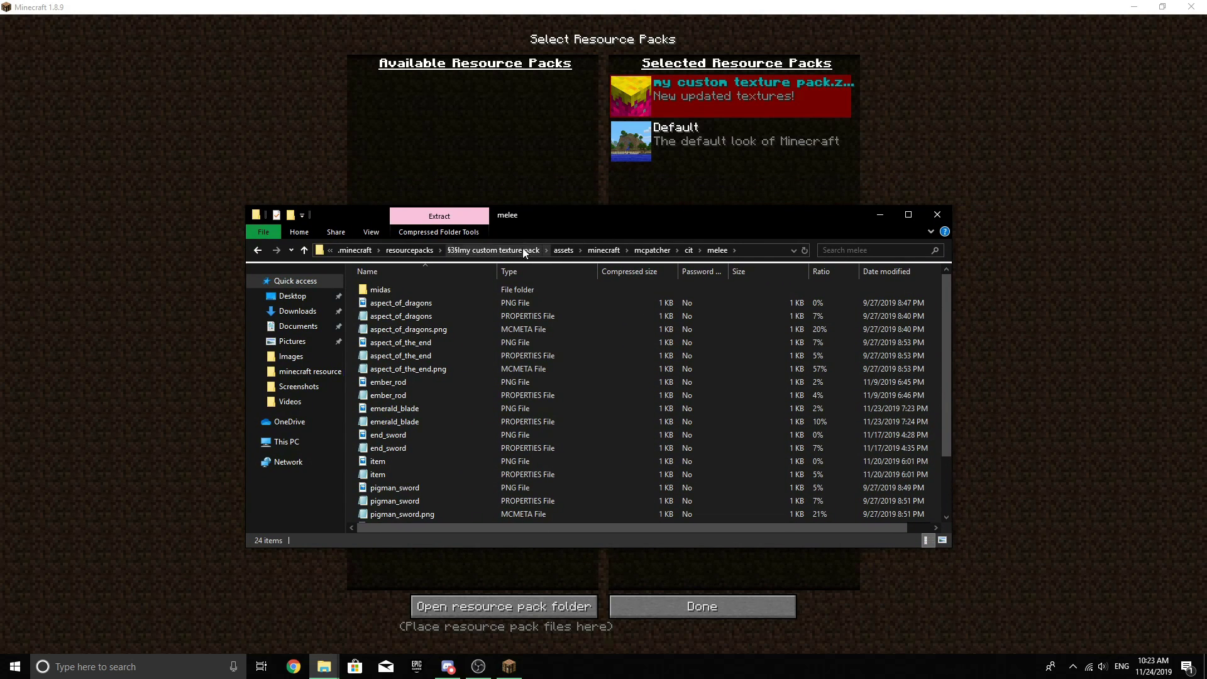
Go from assets into minecraft > textures > items and scroll down toward gold_sword
click(564, 250)
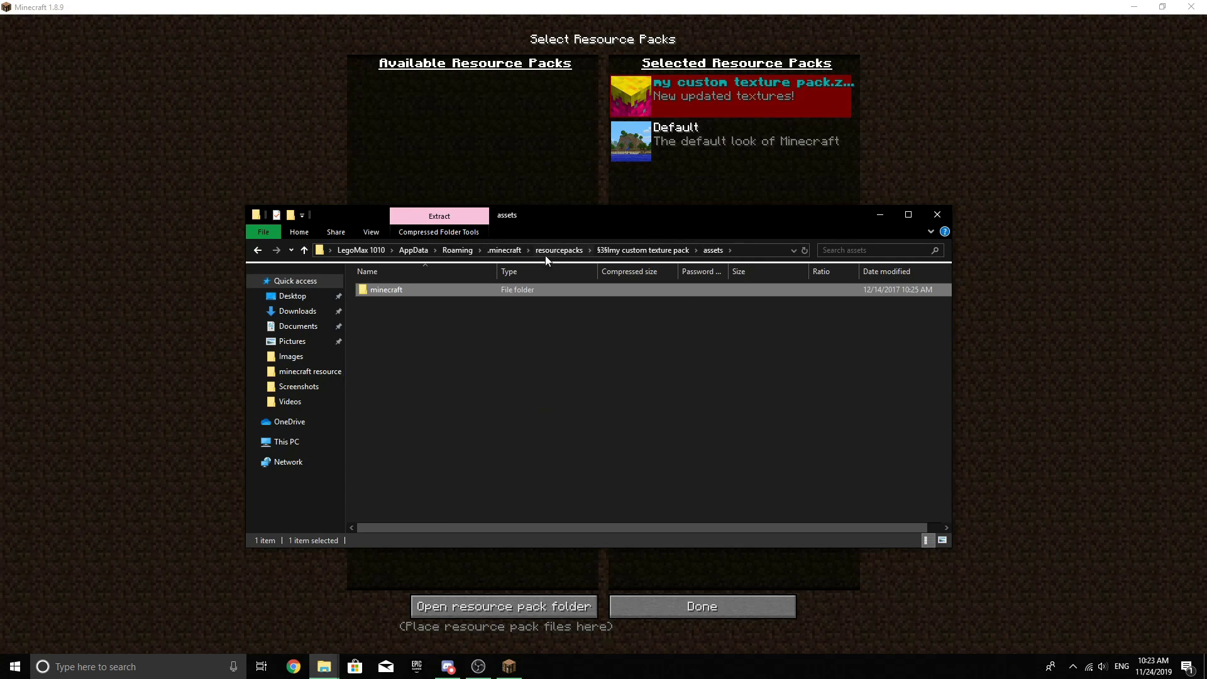
double_click(497, 289)
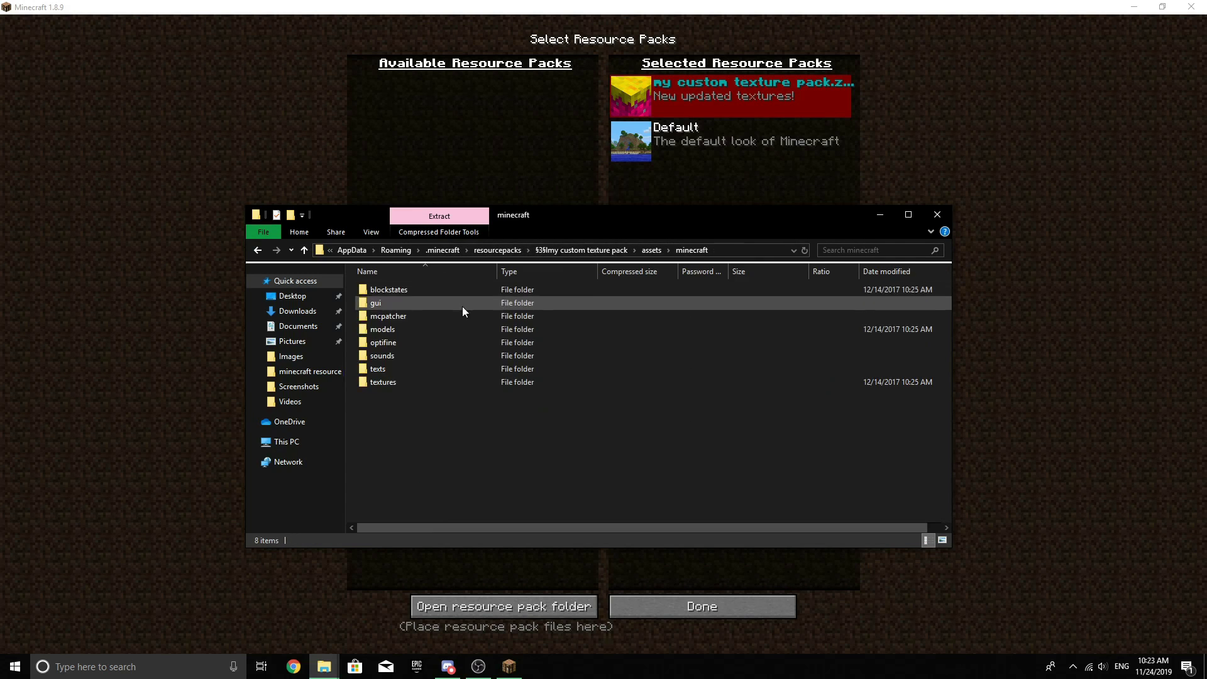
double_click(386, 383)
double_click(394, 341)
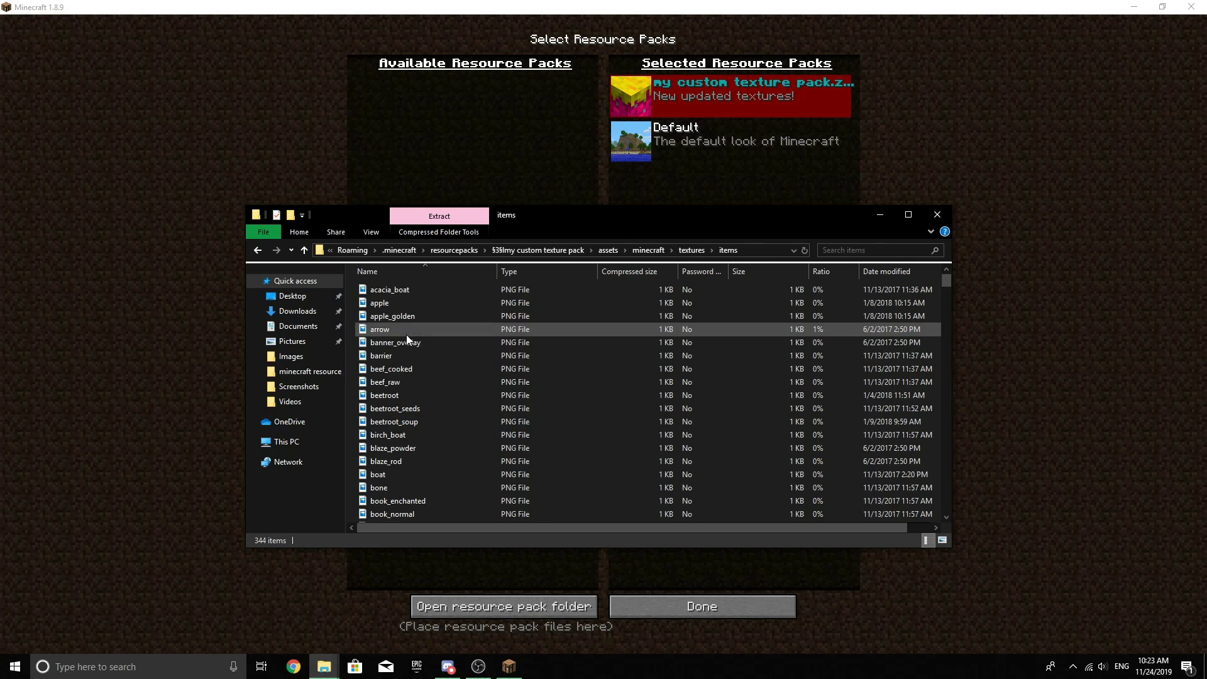
scroll(410, 332, down, 10)
scroll(410, 332, down, 20)
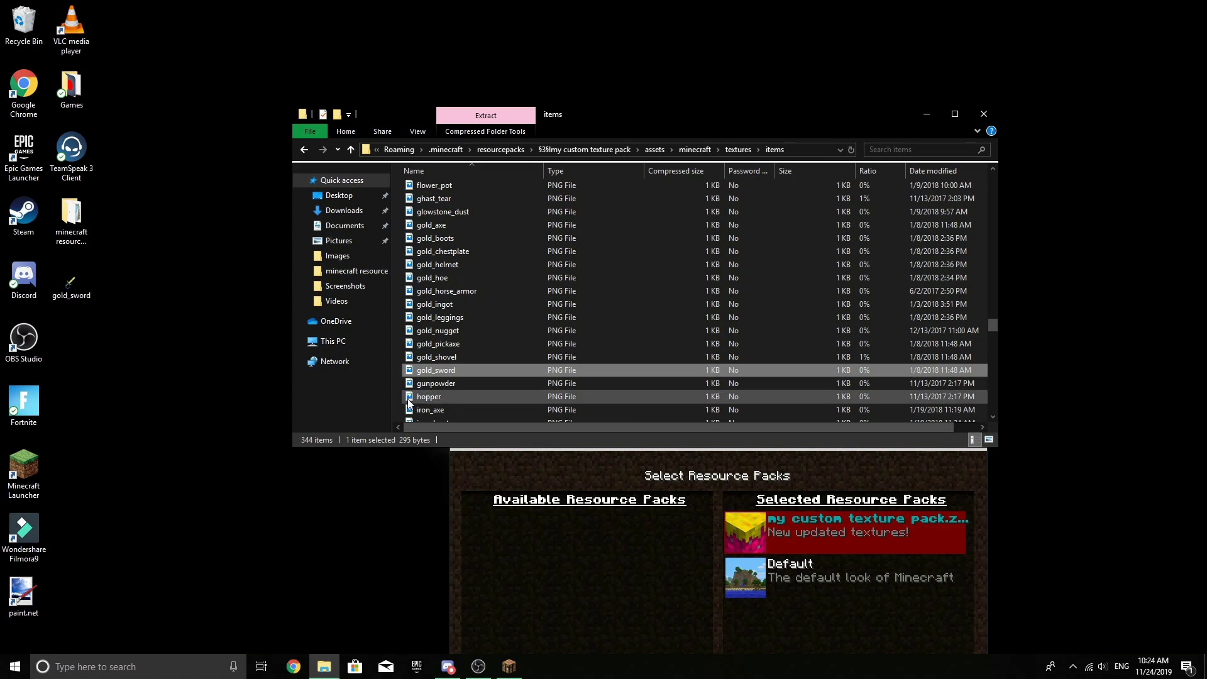
Drag gold_sword to the desktop, skip replacing, and open the desktop copy in paint.net
drag(441, 369, 127, 361)
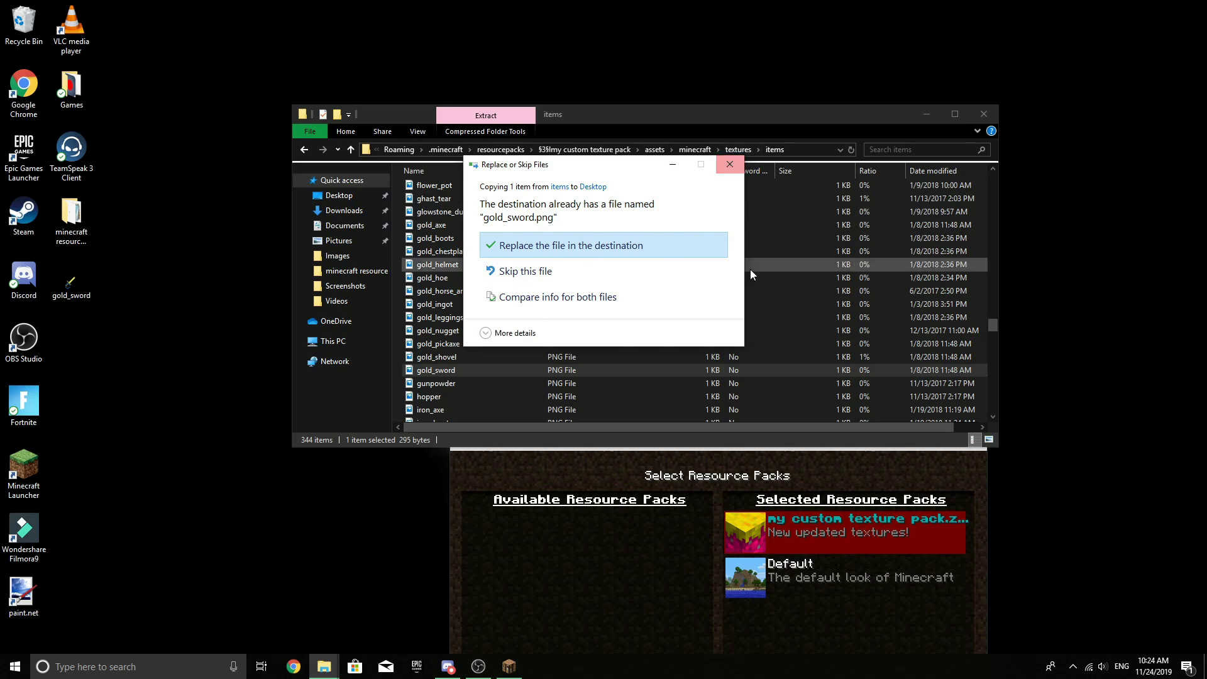
key(Escape)
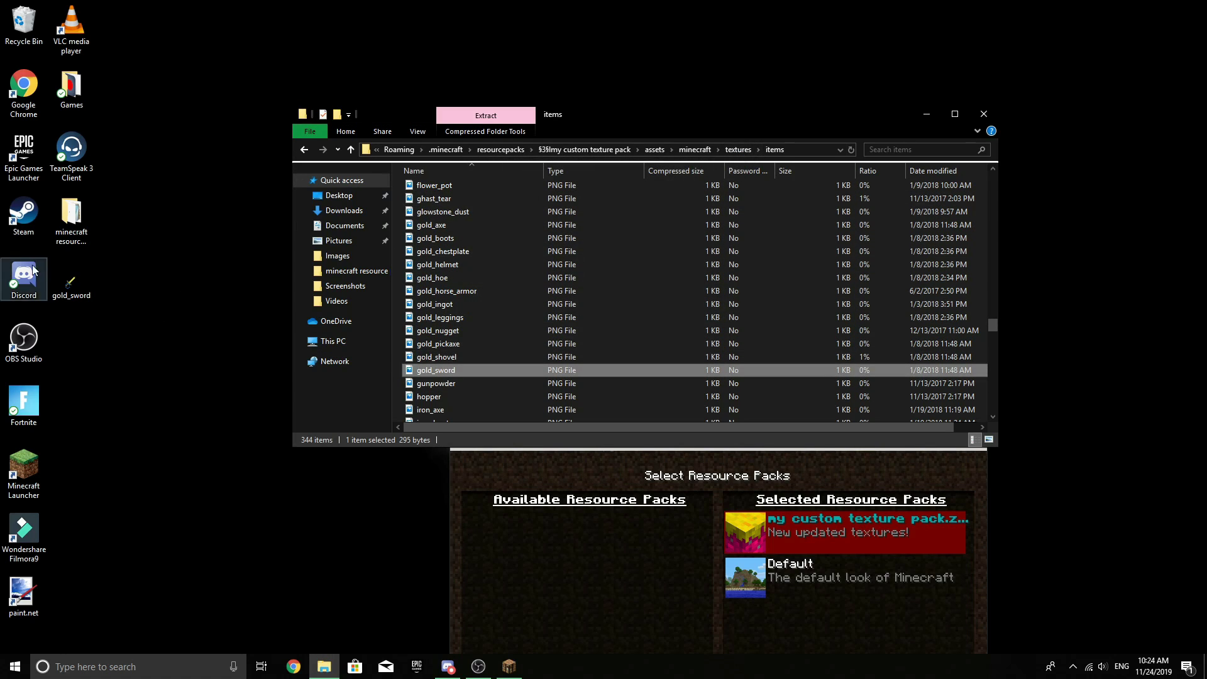
right_click(75, 279)
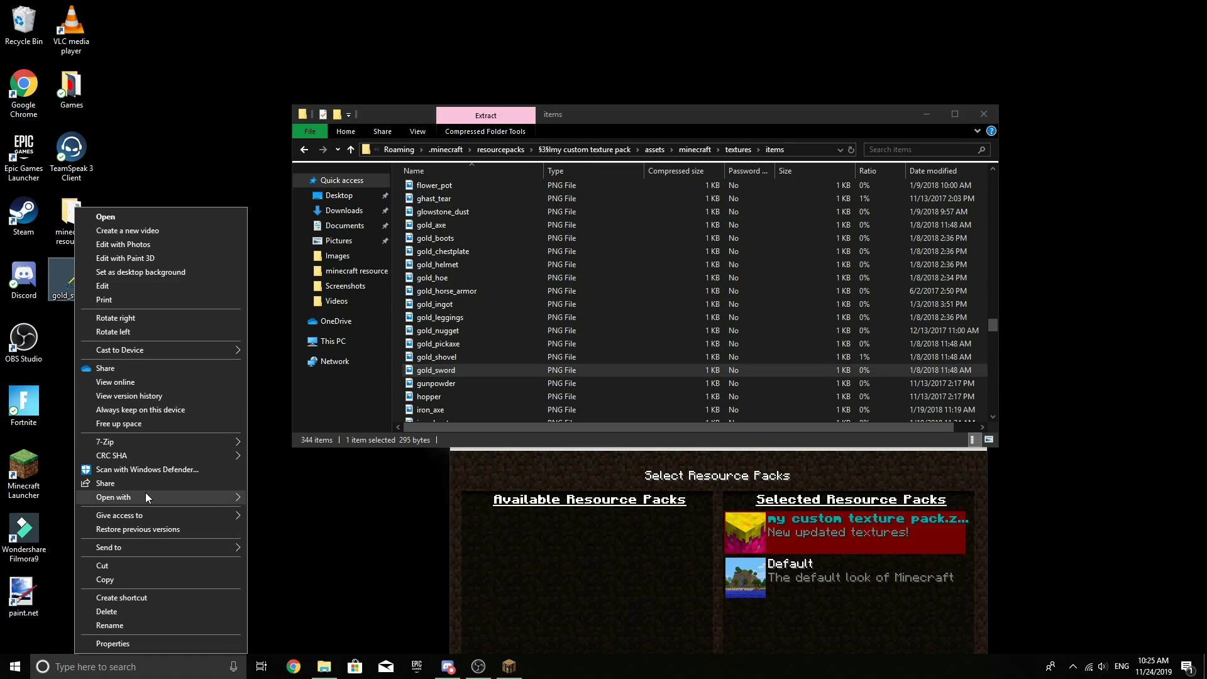
mouse_move(156, 494)
click(278, 528)
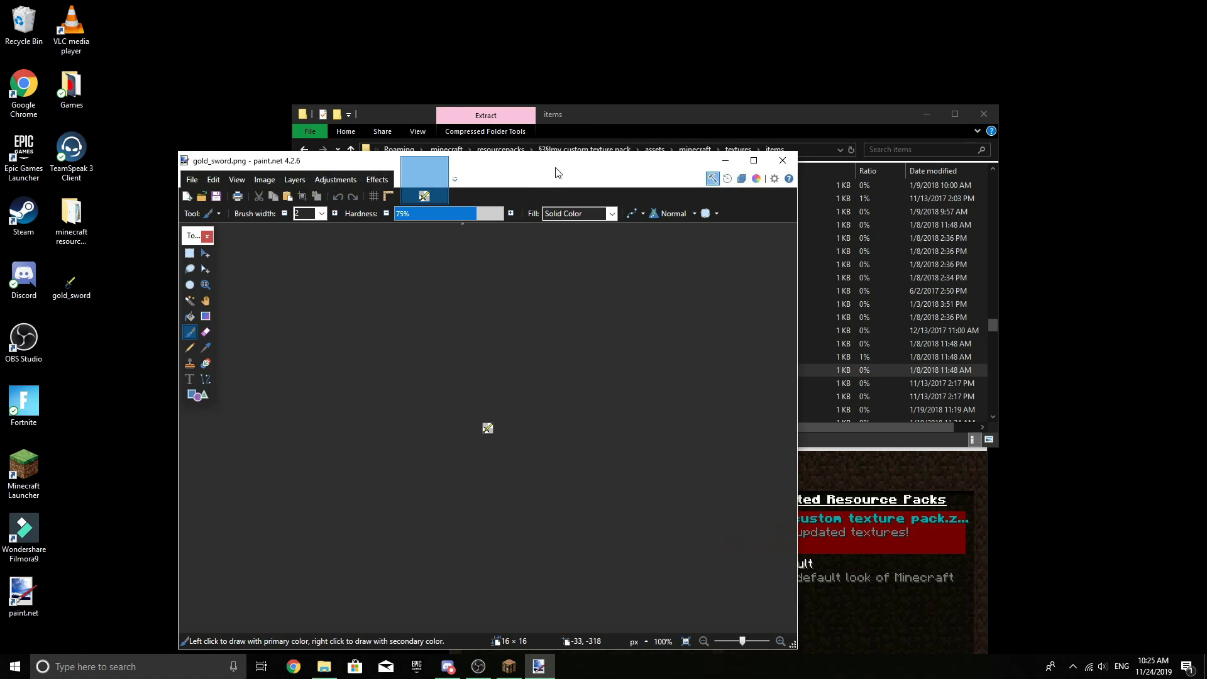
Enlarge the paint.net window and repaint crossguard pixels using a sampled dark colour
mouse_move(538, 153)
mouse_down()
mouse_move(566, 55)
mouse_move(580, 62)
mouse_up()
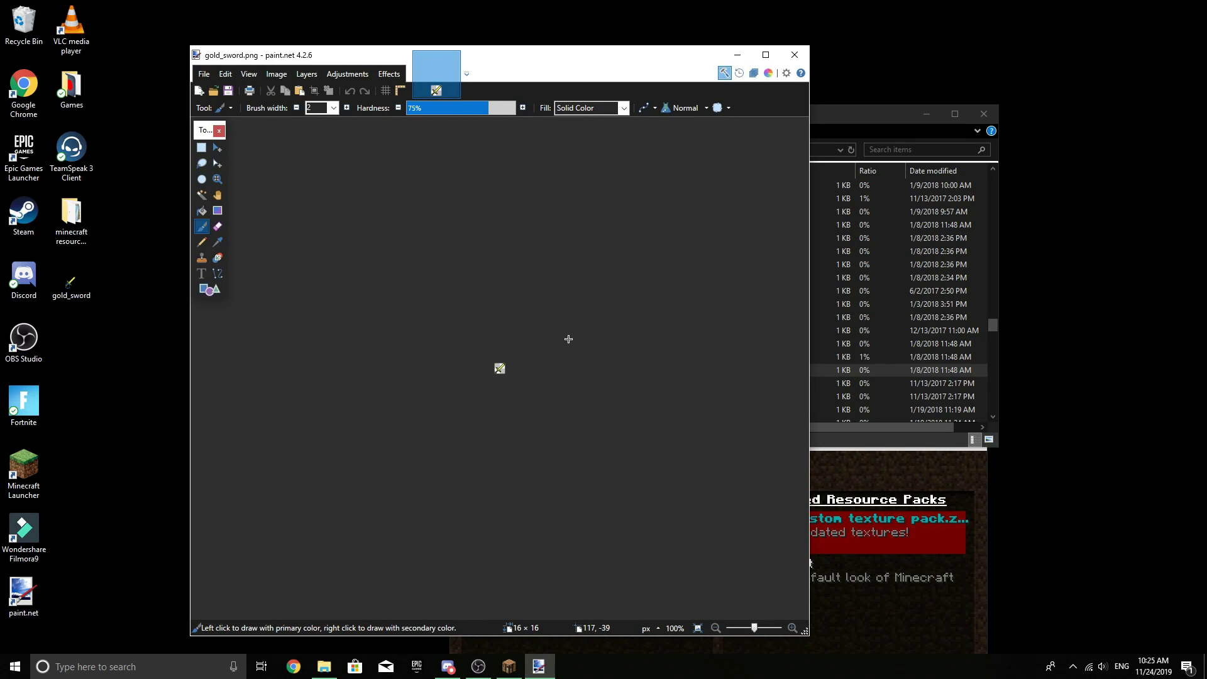
scroll(568, 339, up, 15)
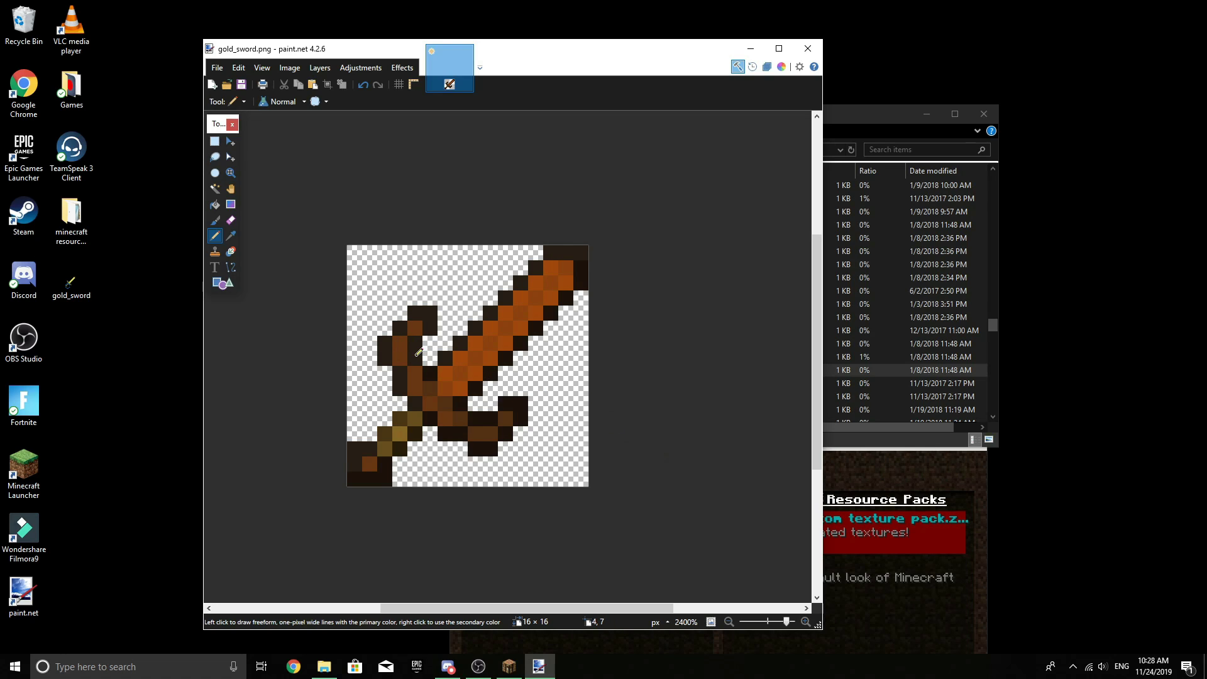
click(430, 328)
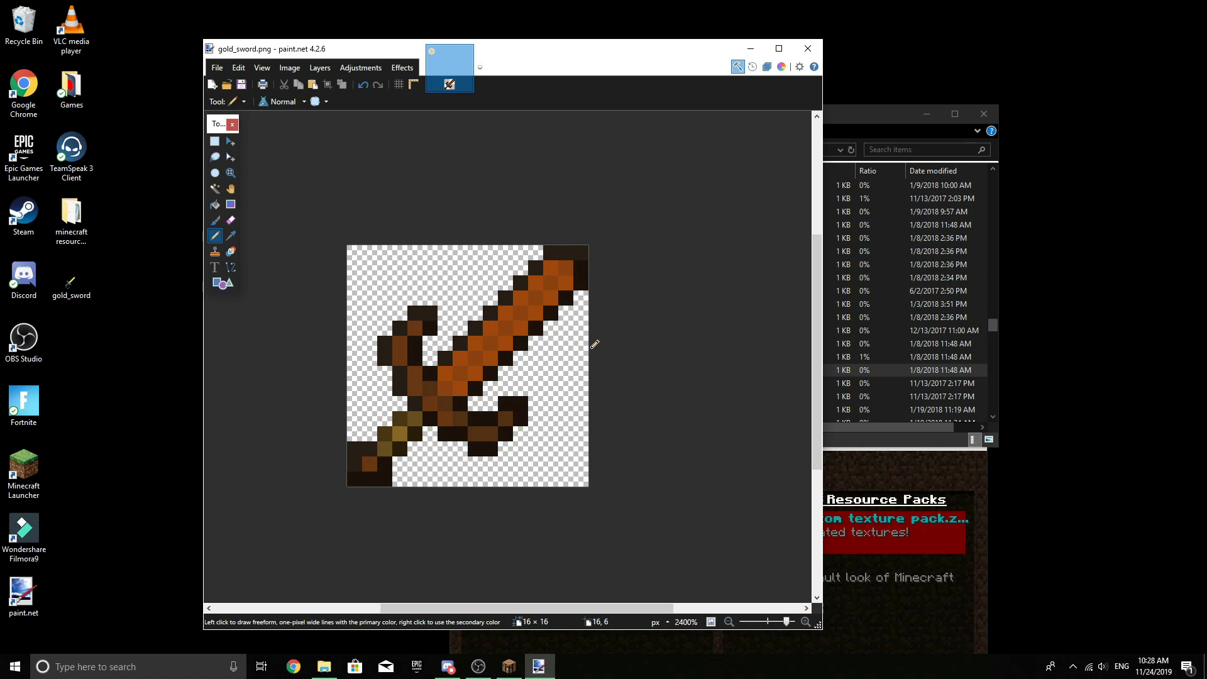
click(231, 236)
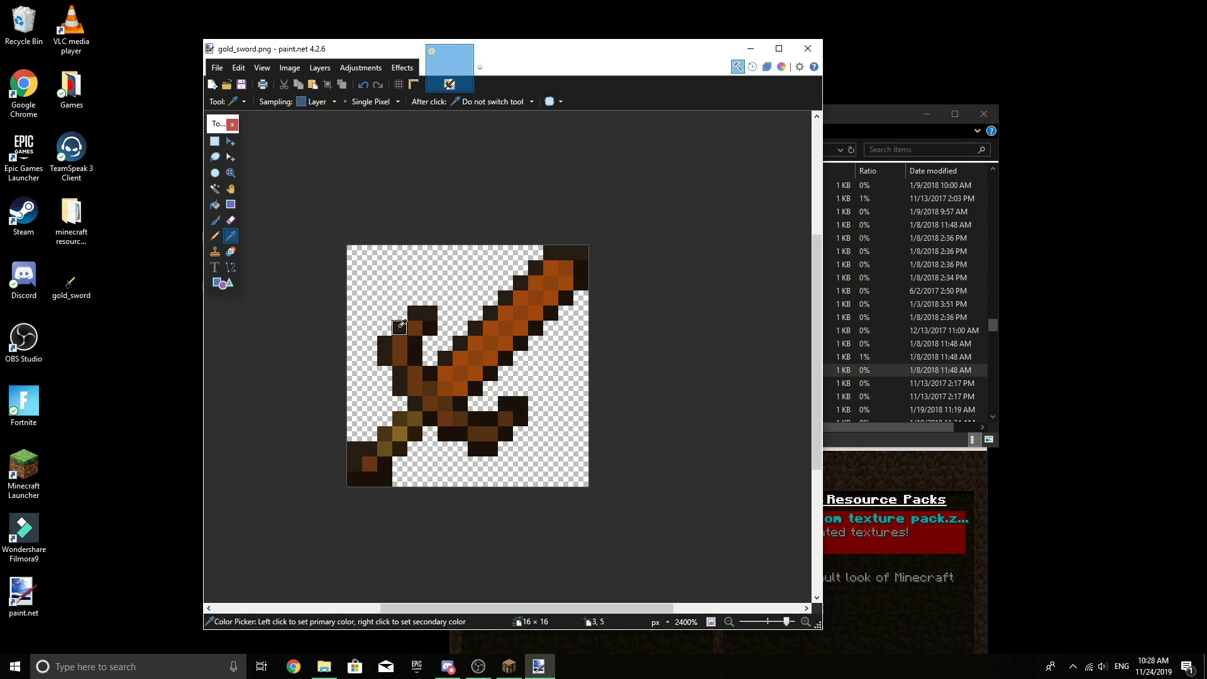
click(215, 236)
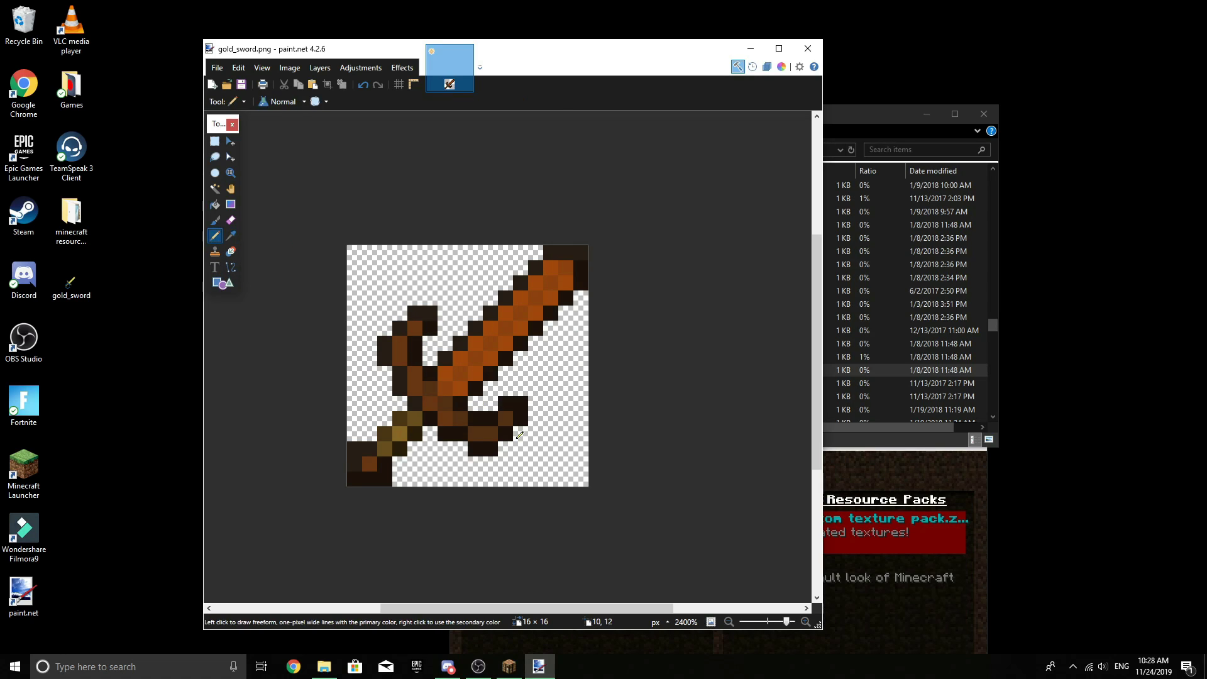
drag(496, 418, 506, 418)
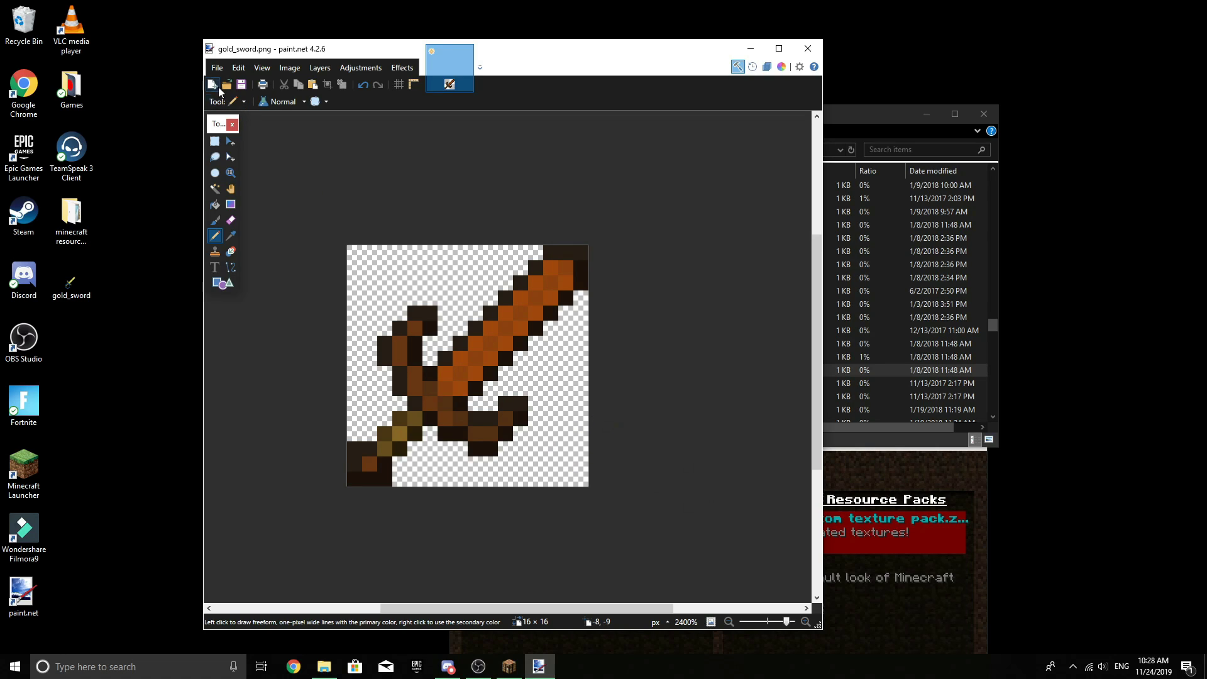
Save the sword image in paint.net under the new name leaping_sword.png, accepting the save configuration
click(215, 71)
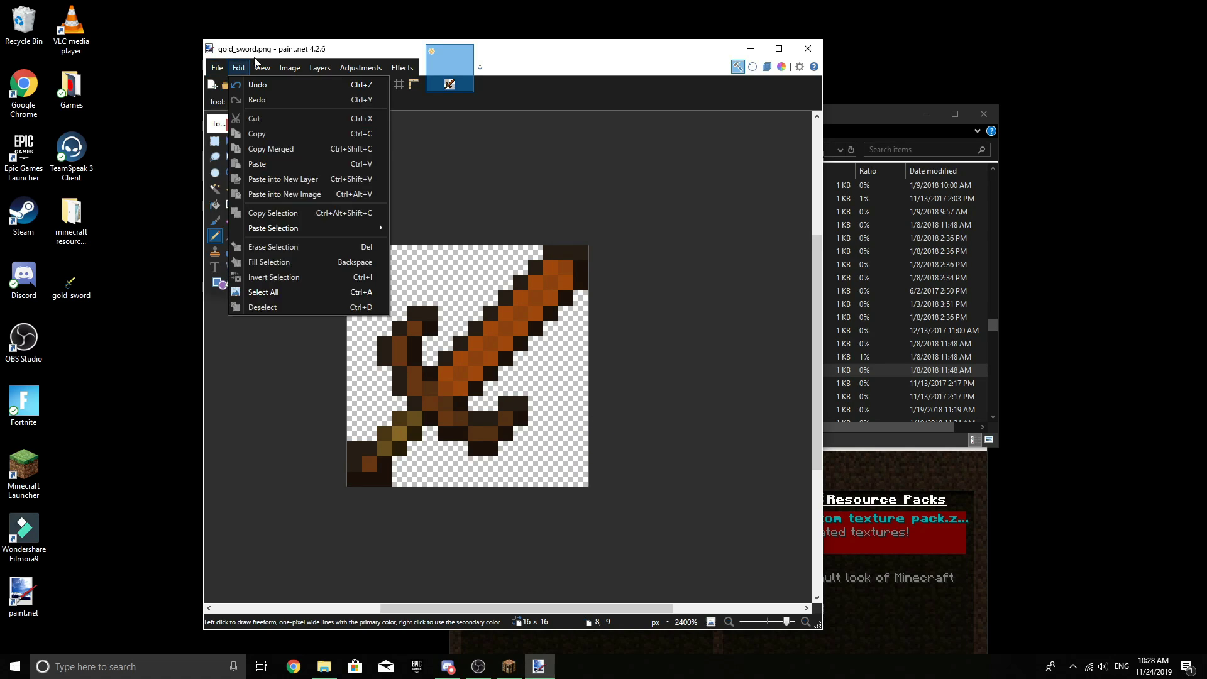
key(ctrl+shift+s)
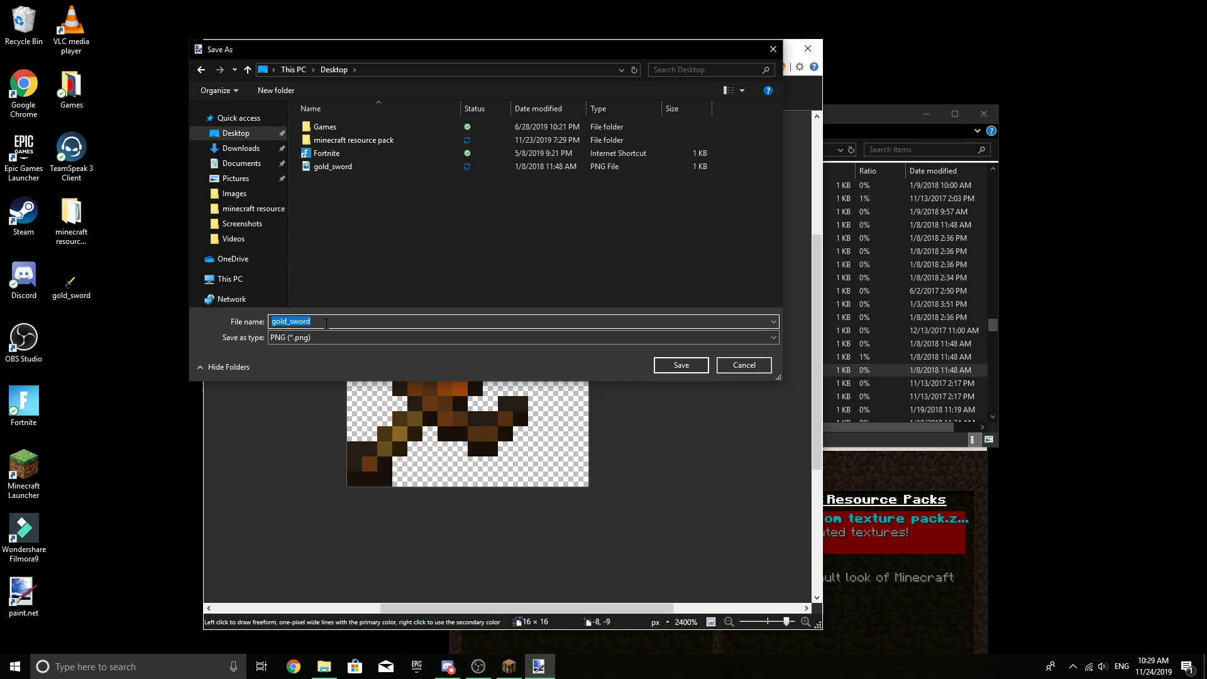
text(leapin)
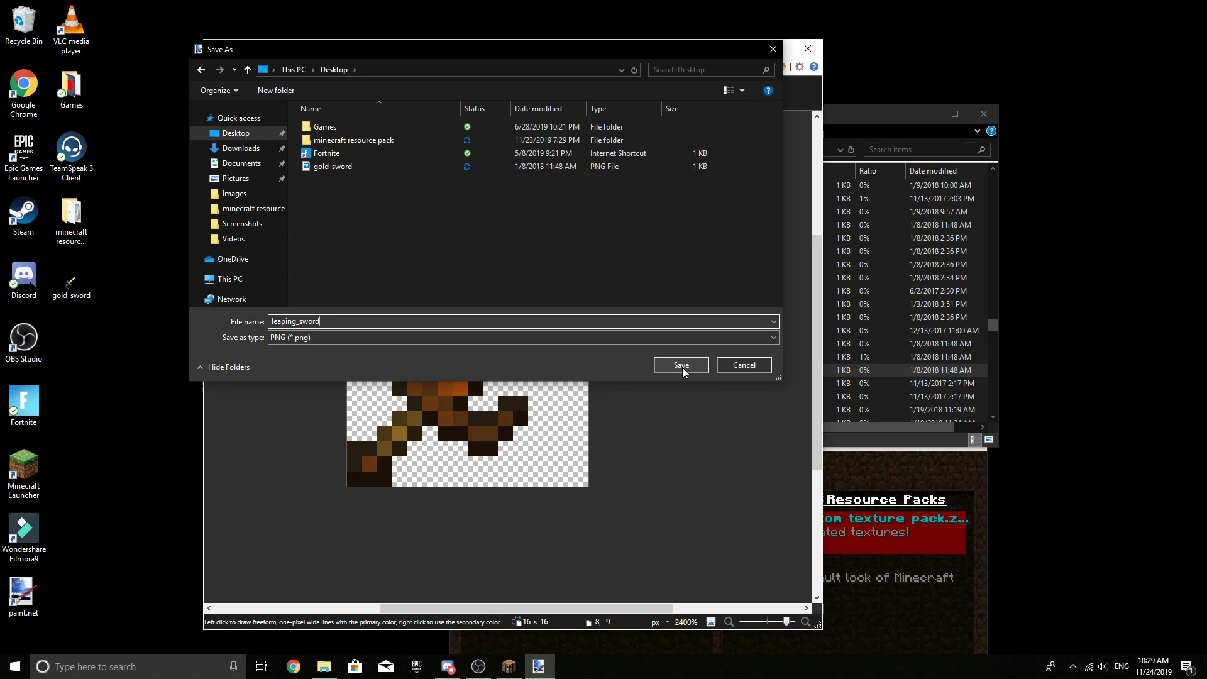
click(681, 366)
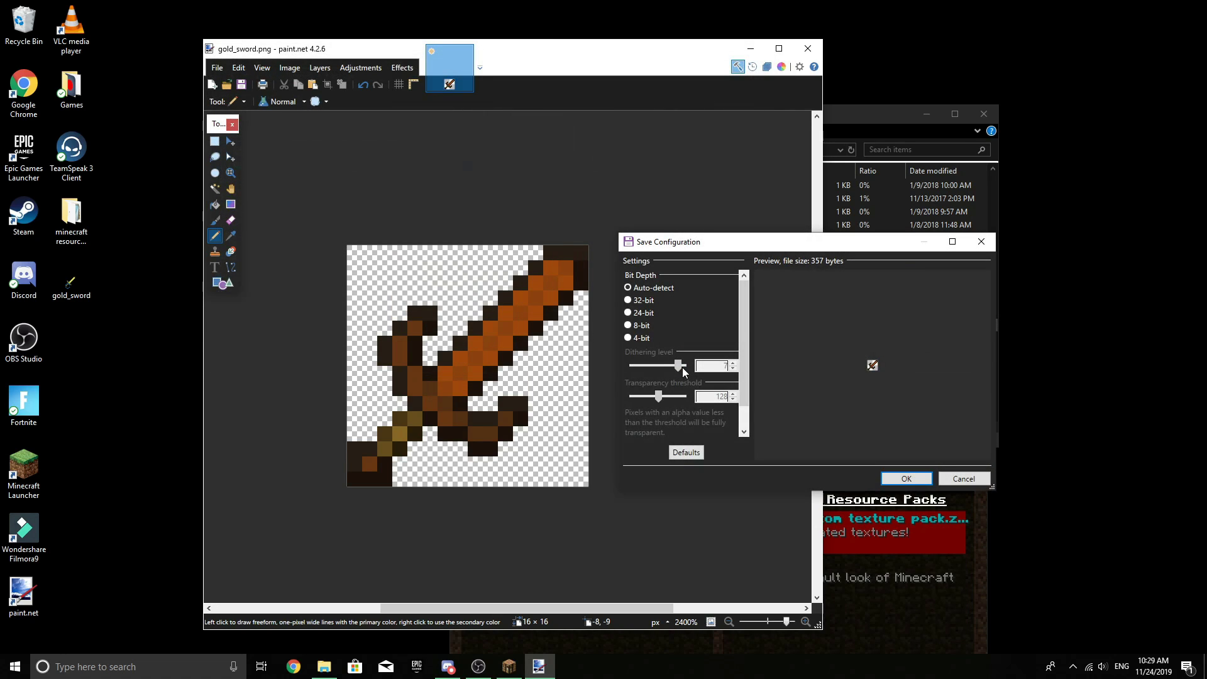
click(909, 479)
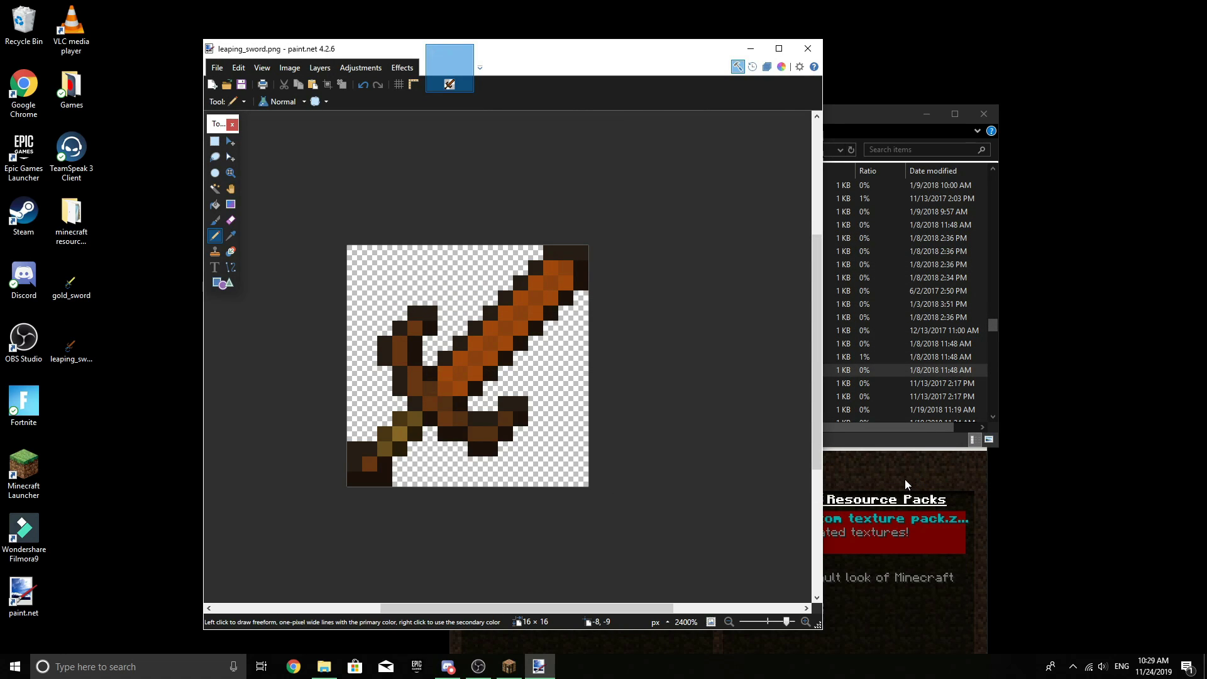
click(82, 402)
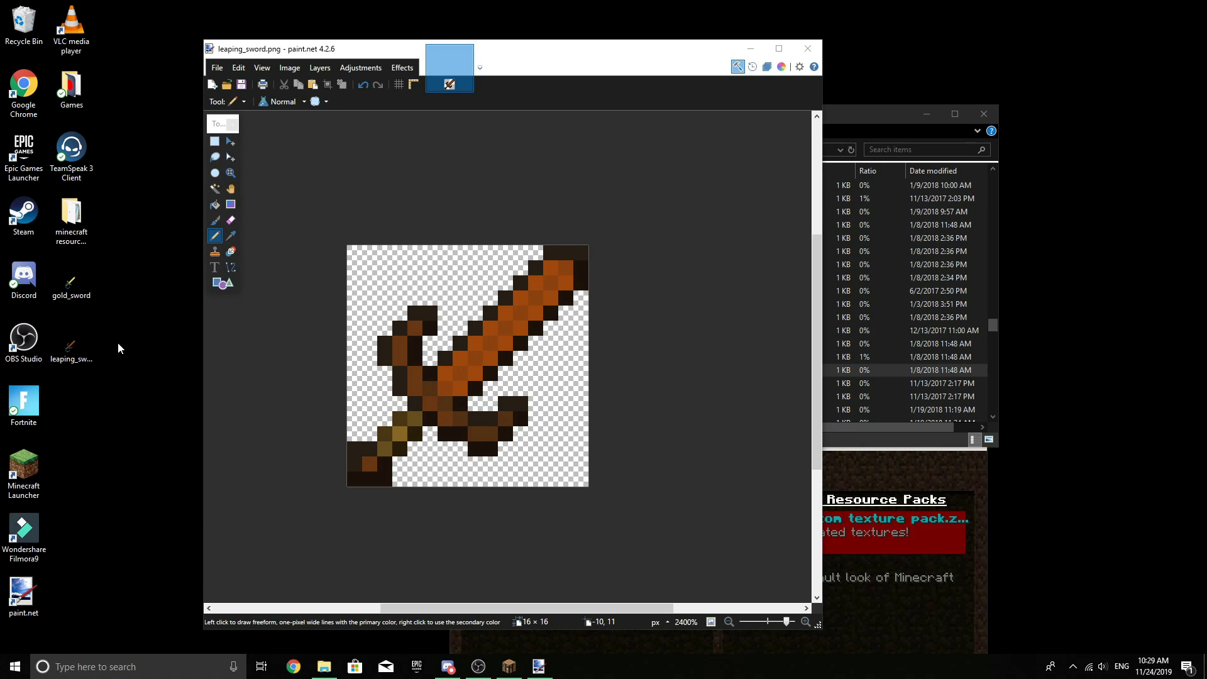
Open the desktop minecraft resource pack folder and bring up the context menu for emerald_blade.properties
double_click(65, 221)
scroll(623, 338, down, 20)
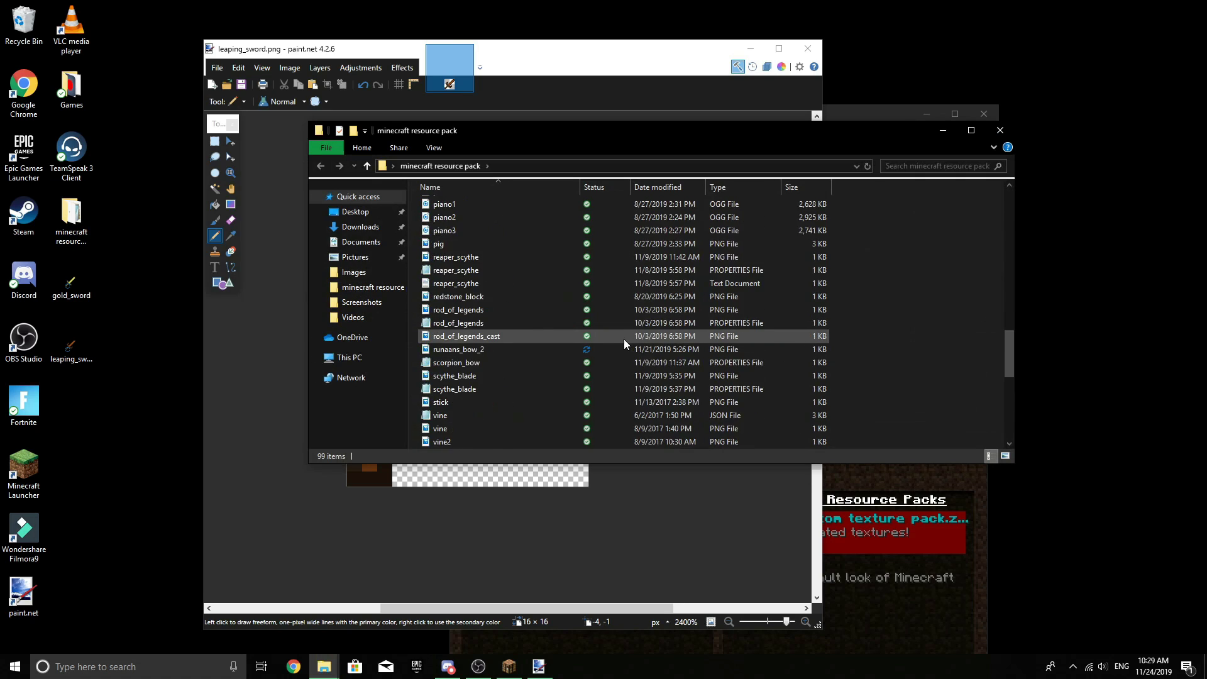
scroll(593, 356, up, 8)
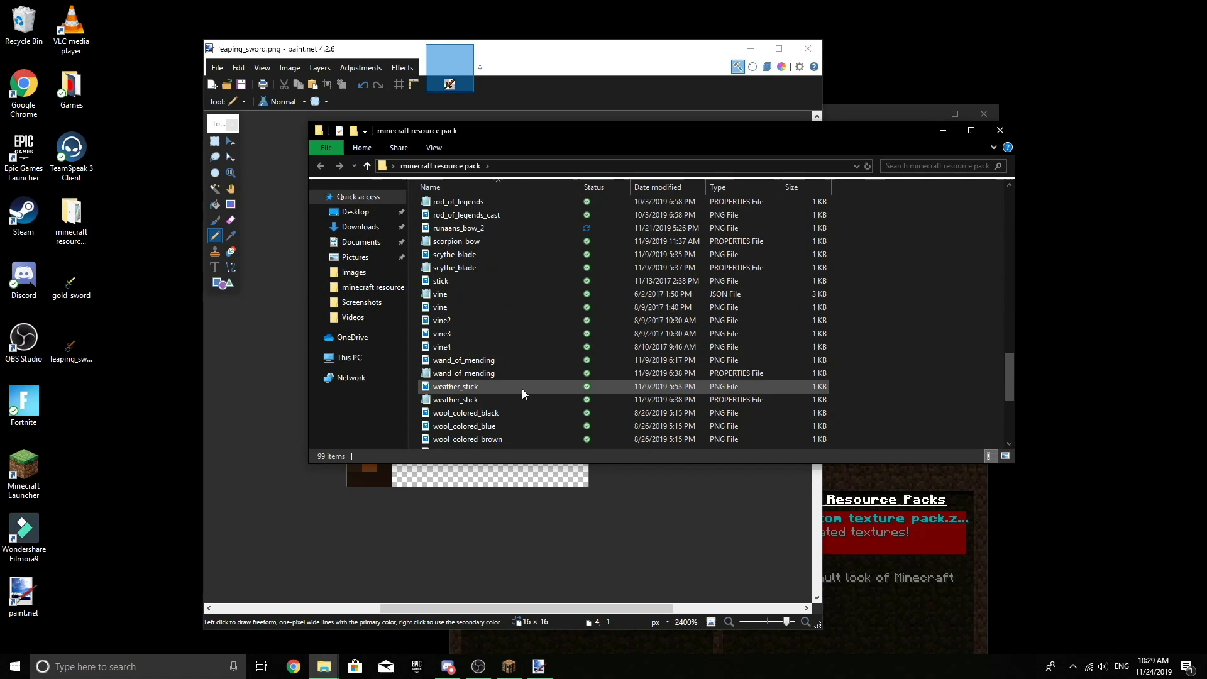
scroll(504, 333, up, 4)
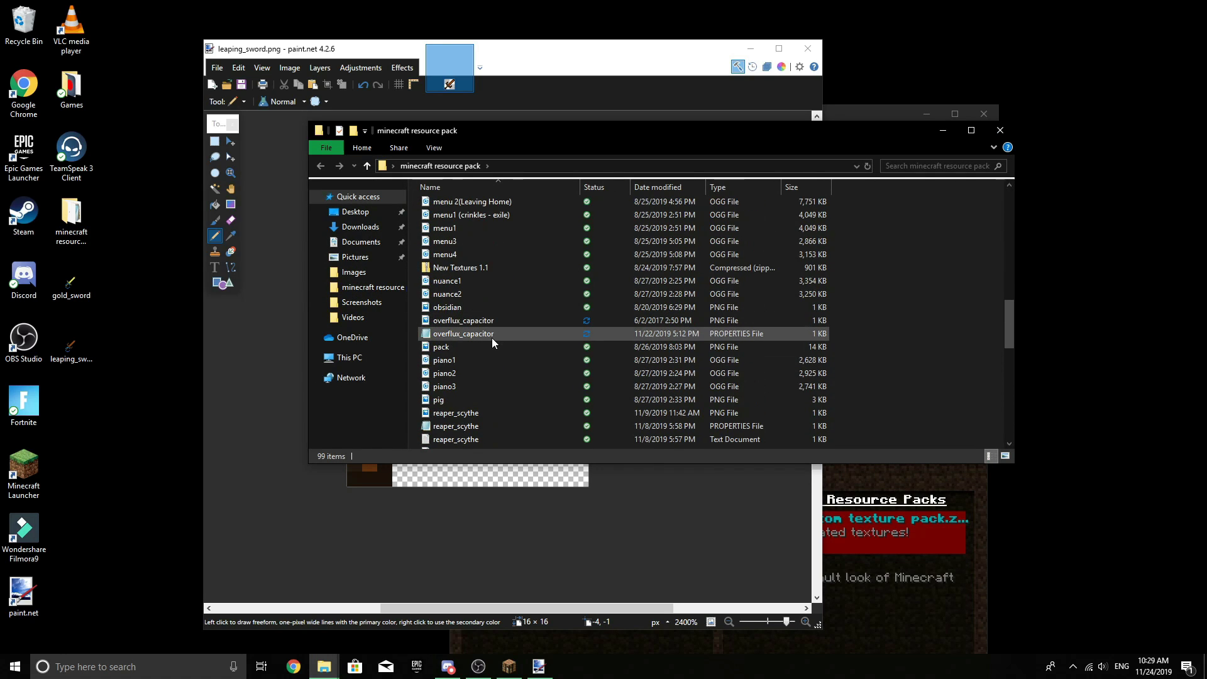
scroll(492, 337, up, 8)
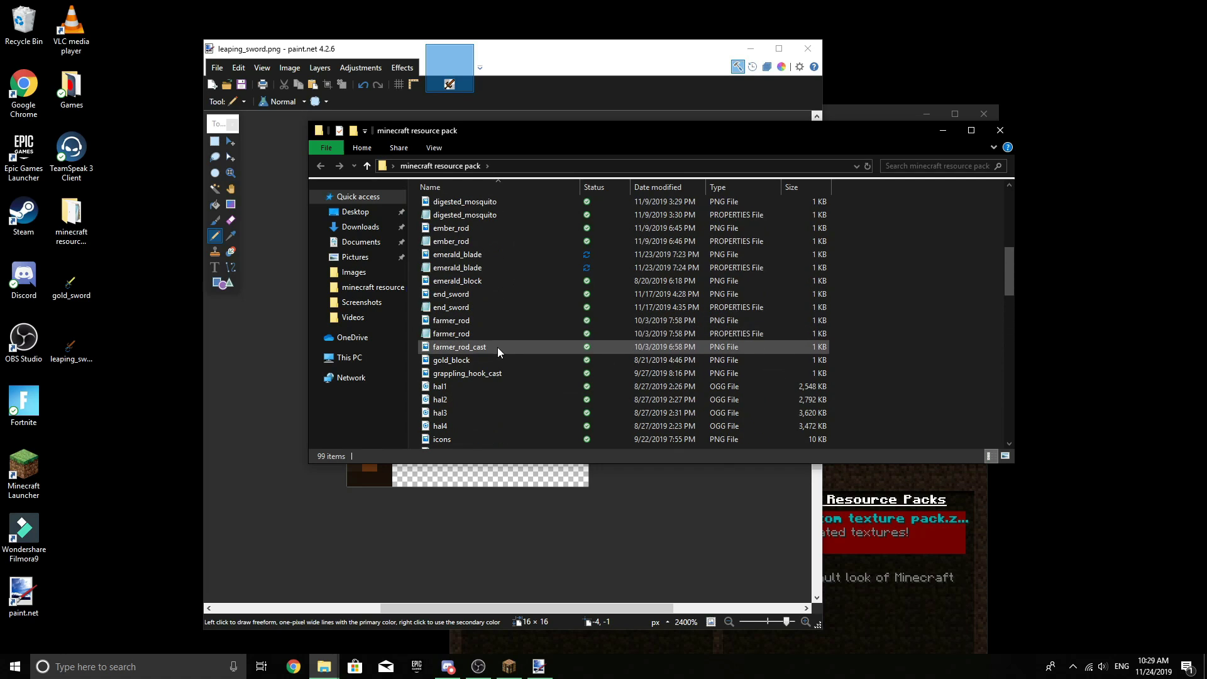
right_click(486, 269)
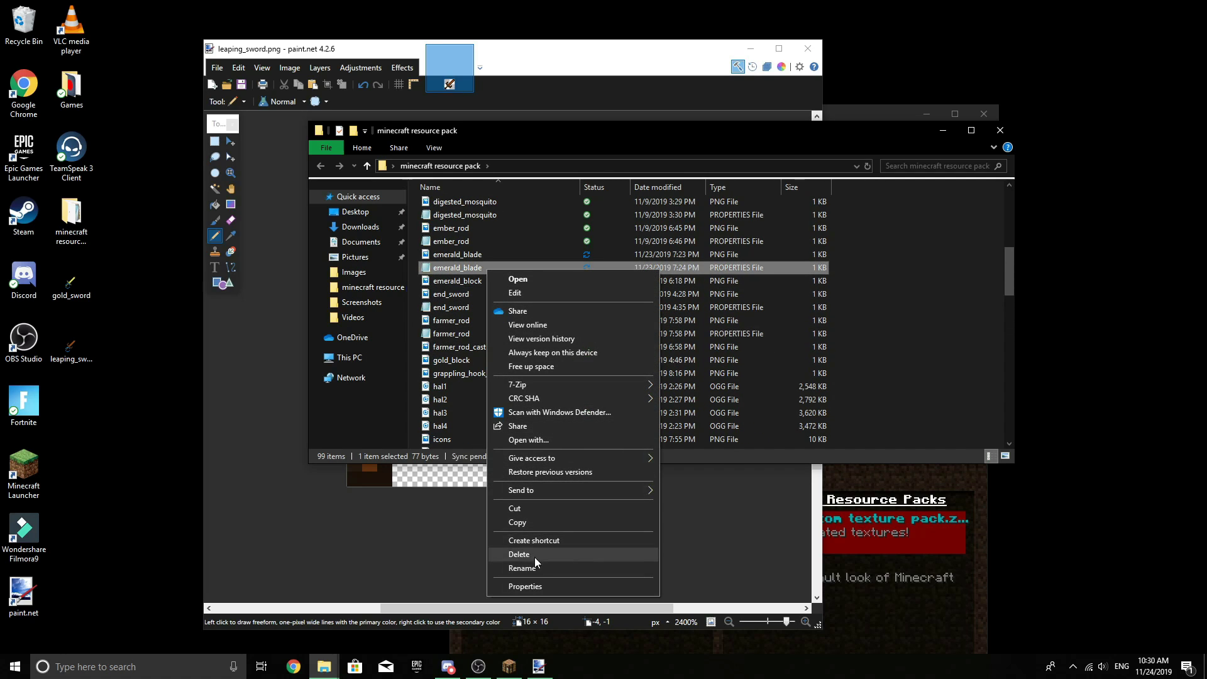
Open emerald_blade.properties in Notepad and look over its type=item line
click(544, 278)
drag(486, 206, 489, 146)
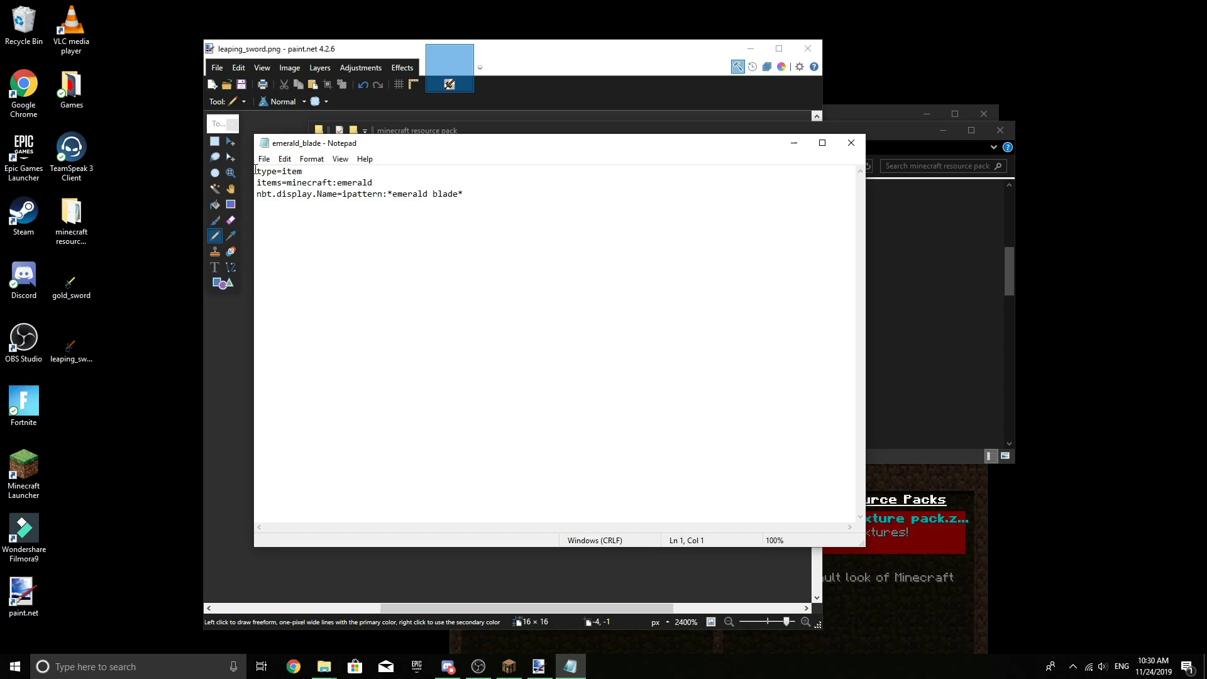
drag(258, 176, 312, 175)
click(346, 178)
drag(284, 172, 255, 172)
click(340, 172)
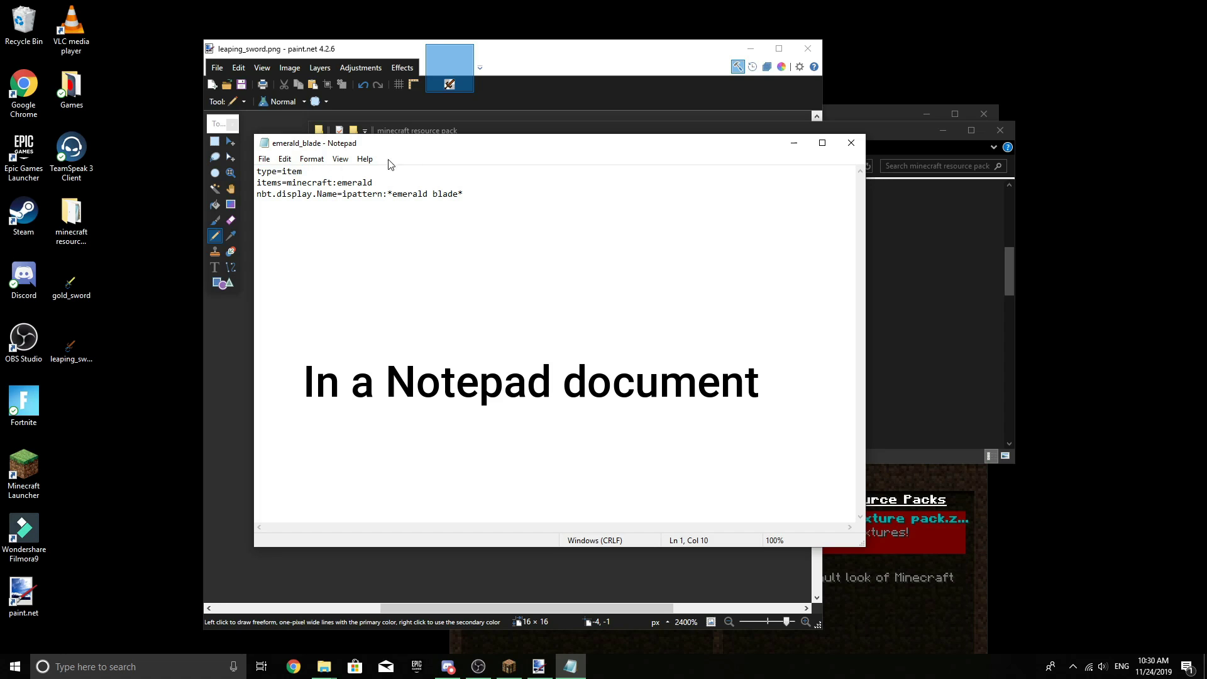
Change the items line from minecraft:emerald to minecraft:gold_sword
drag(448, 150, 553, 209)
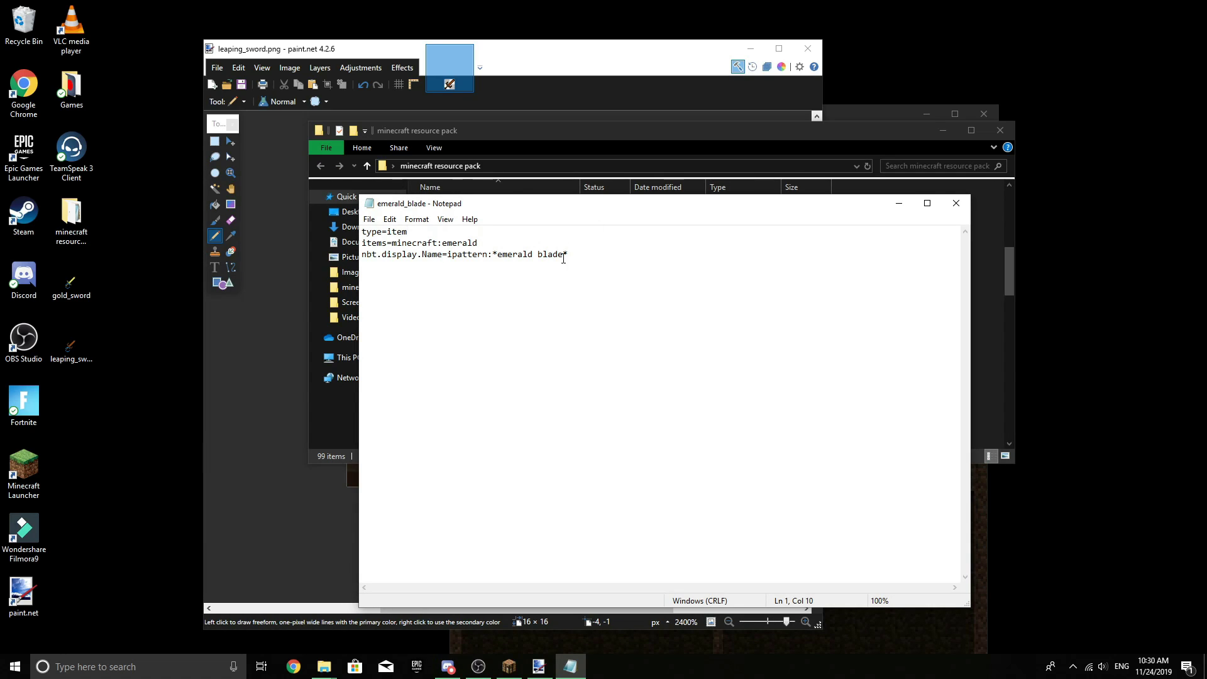
drag(568, 207, 553, 122)
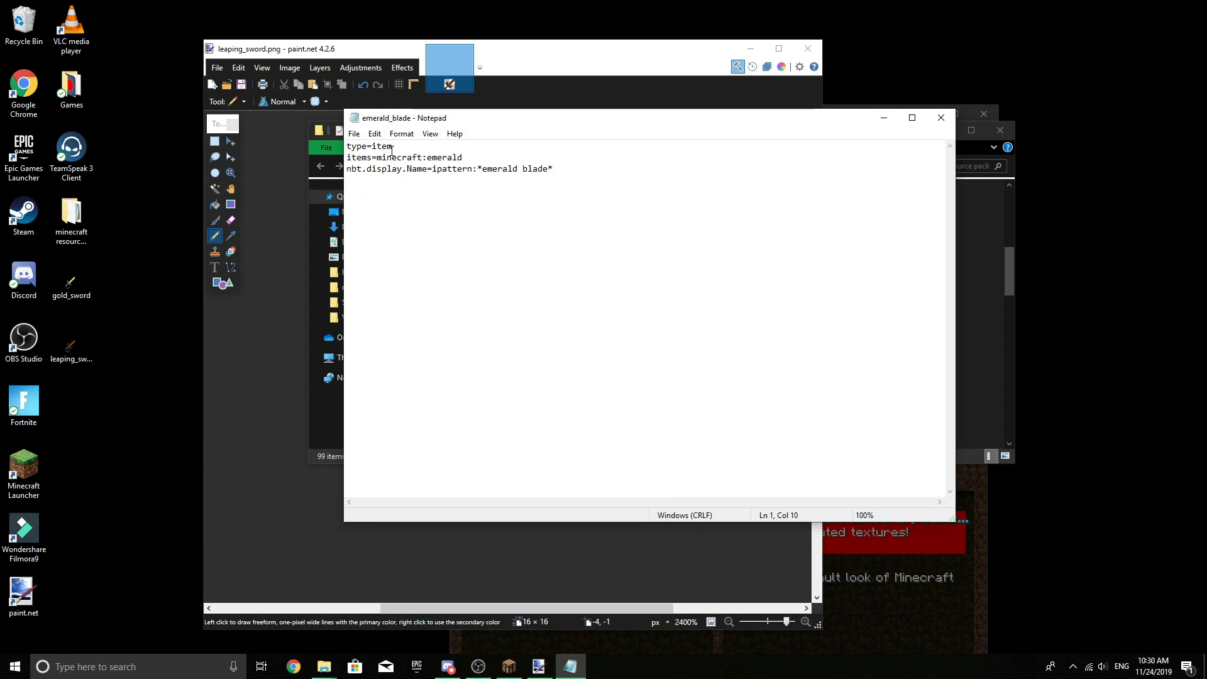
drag(393, 145, 346, 146)
click(475, 158)
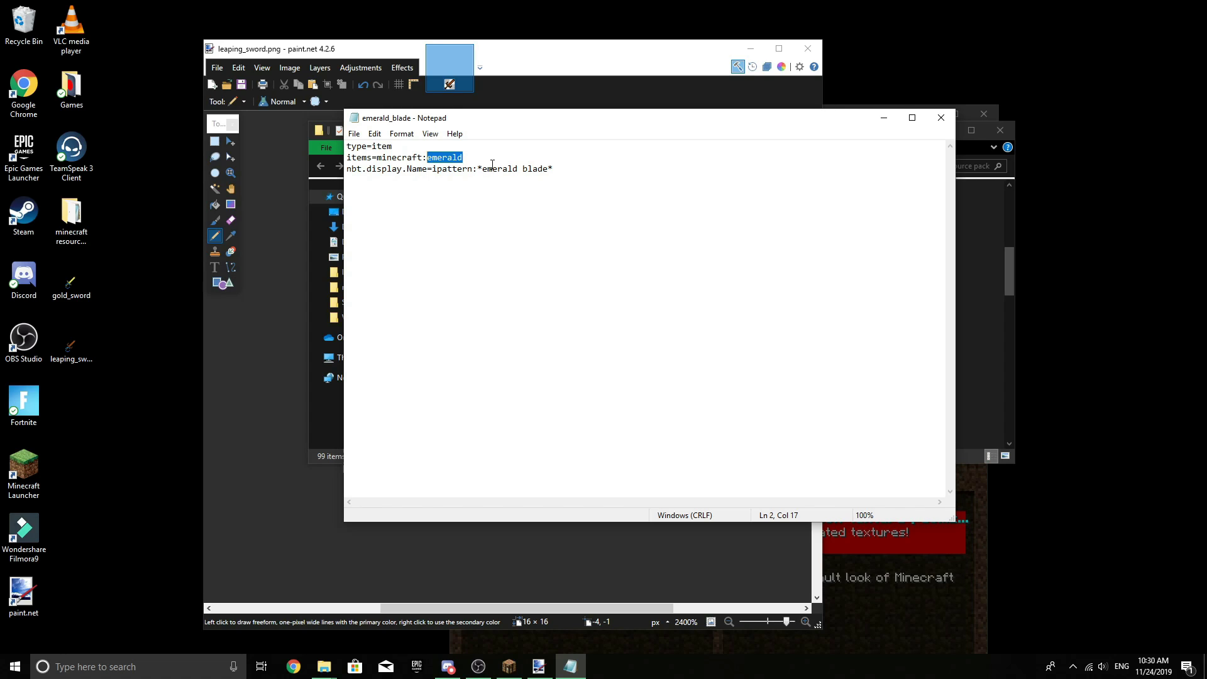
text(gold_sword)
Leave the resource pack and options screens in Minecraft and resume the game with the HUD shown
click(916, 607)
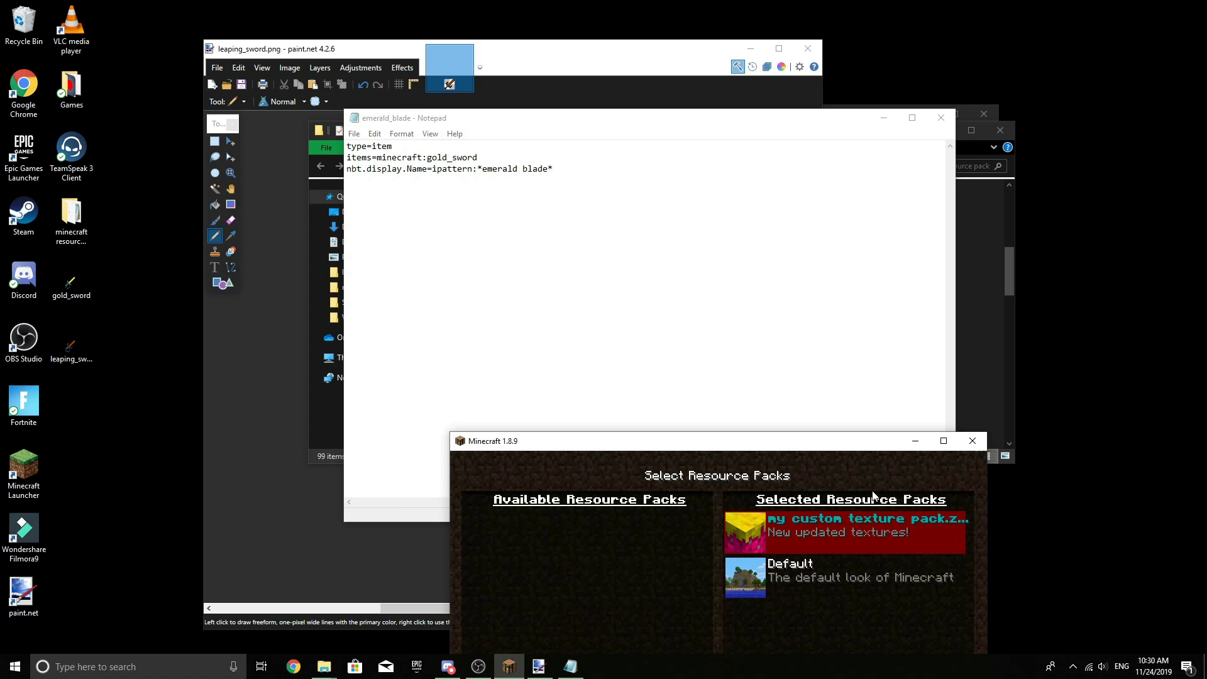
drag(848, 447, 791, 192)
click(691, 447)
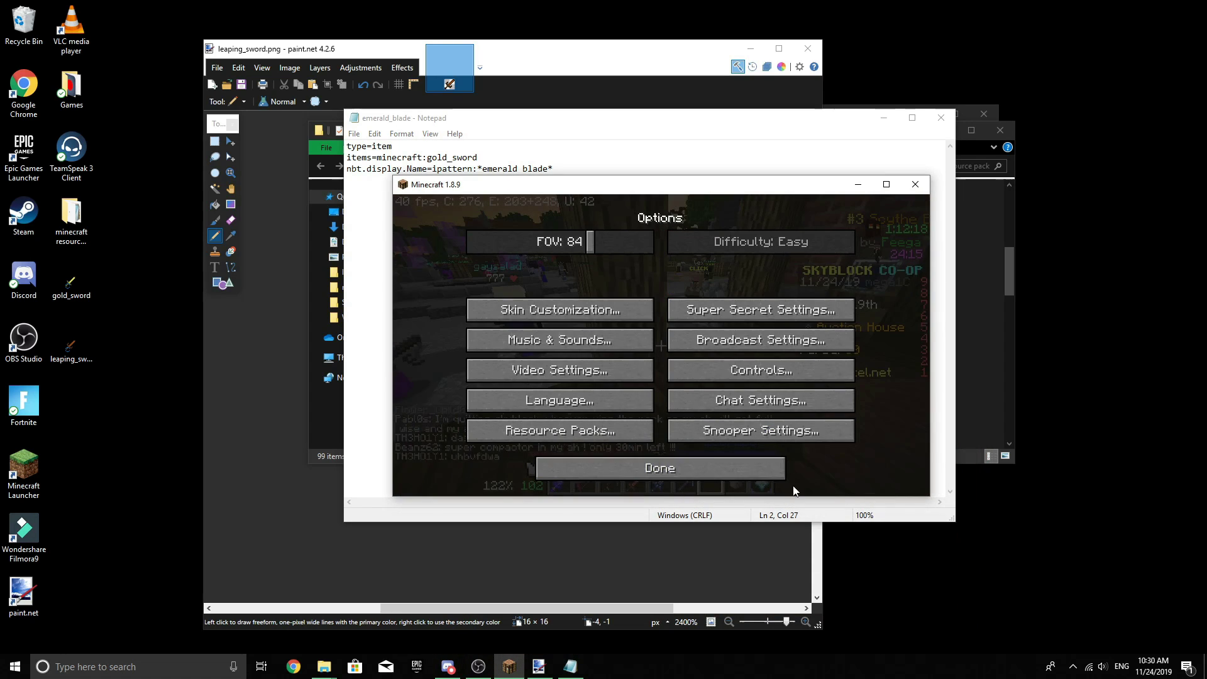
click(683, 468)
click(660, 292)
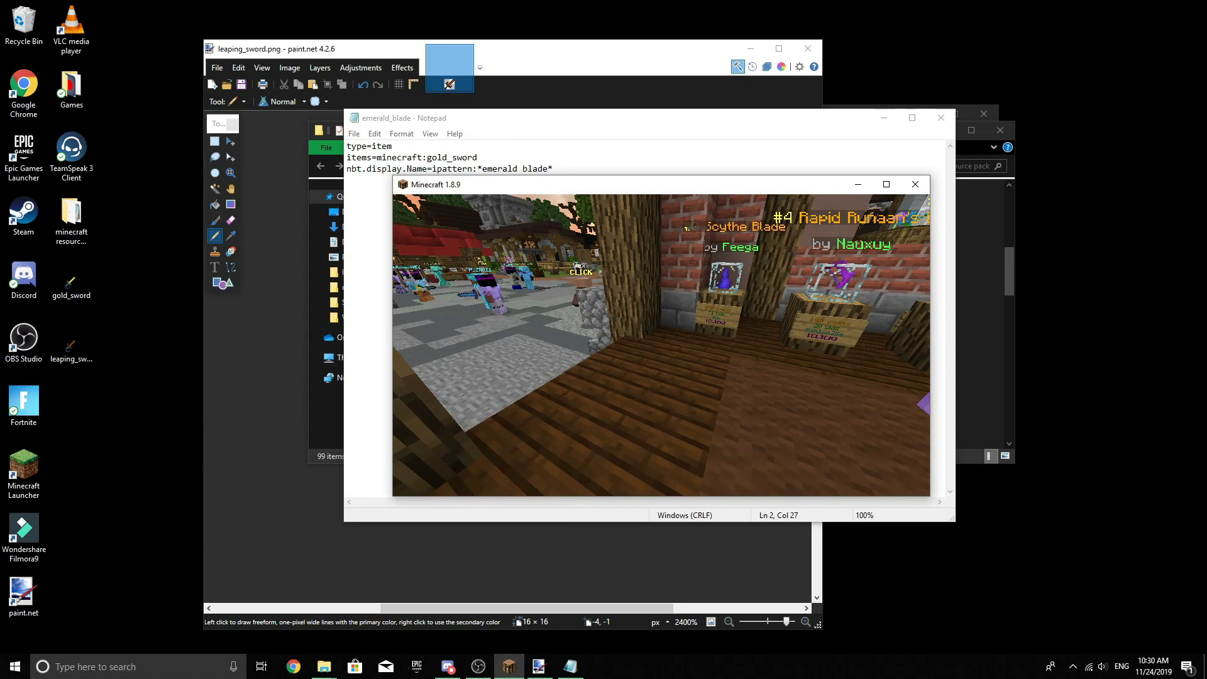
key(F1)
Check the sword's item ID with the F3 debug overlay, then browse the Auction Master's sword listings
key(e)
mouse_move(667, 431)
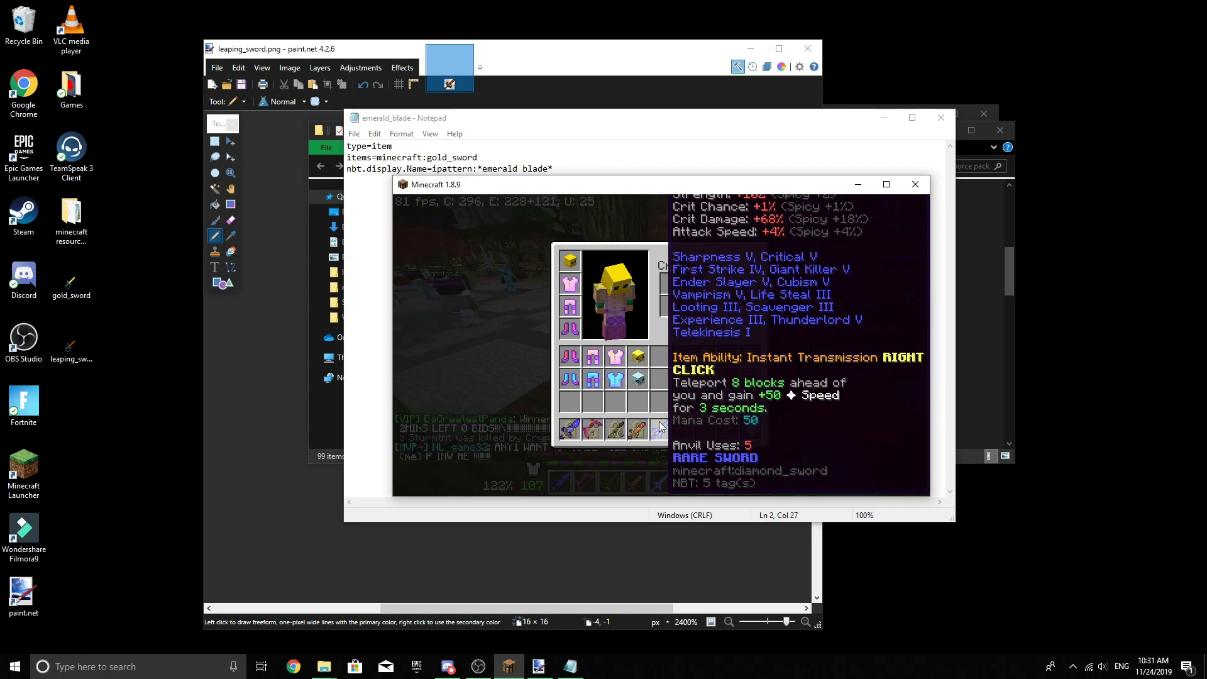
key(e)
key(F3)
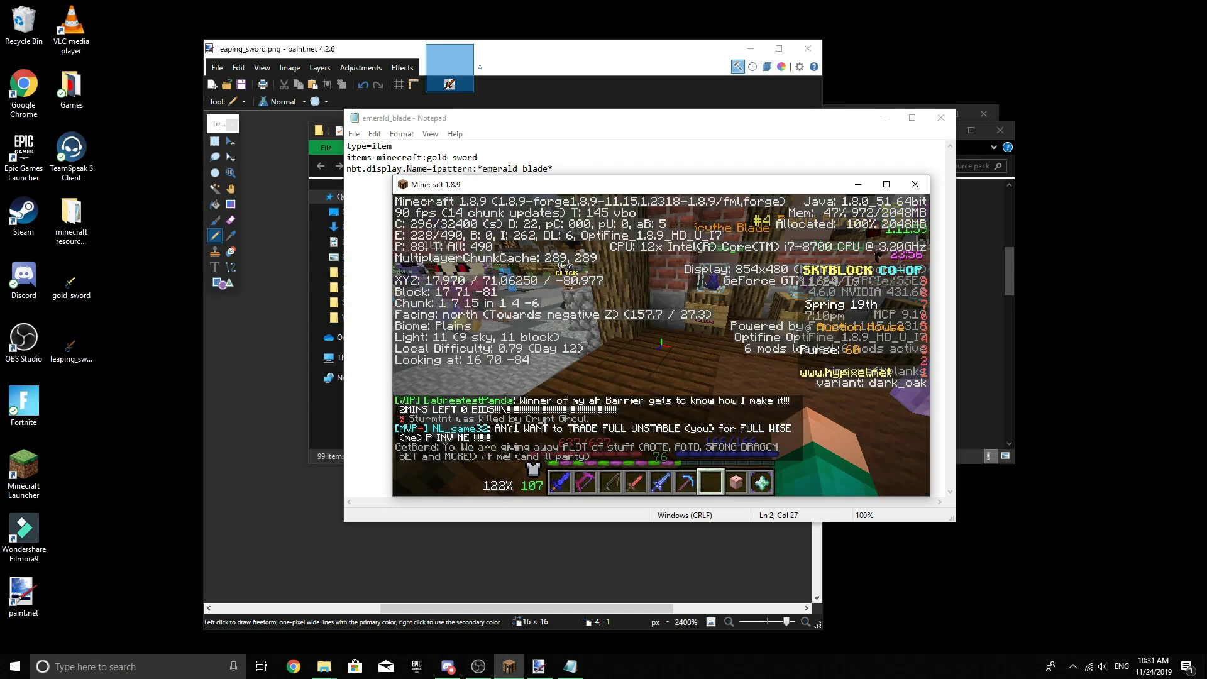
key(e)
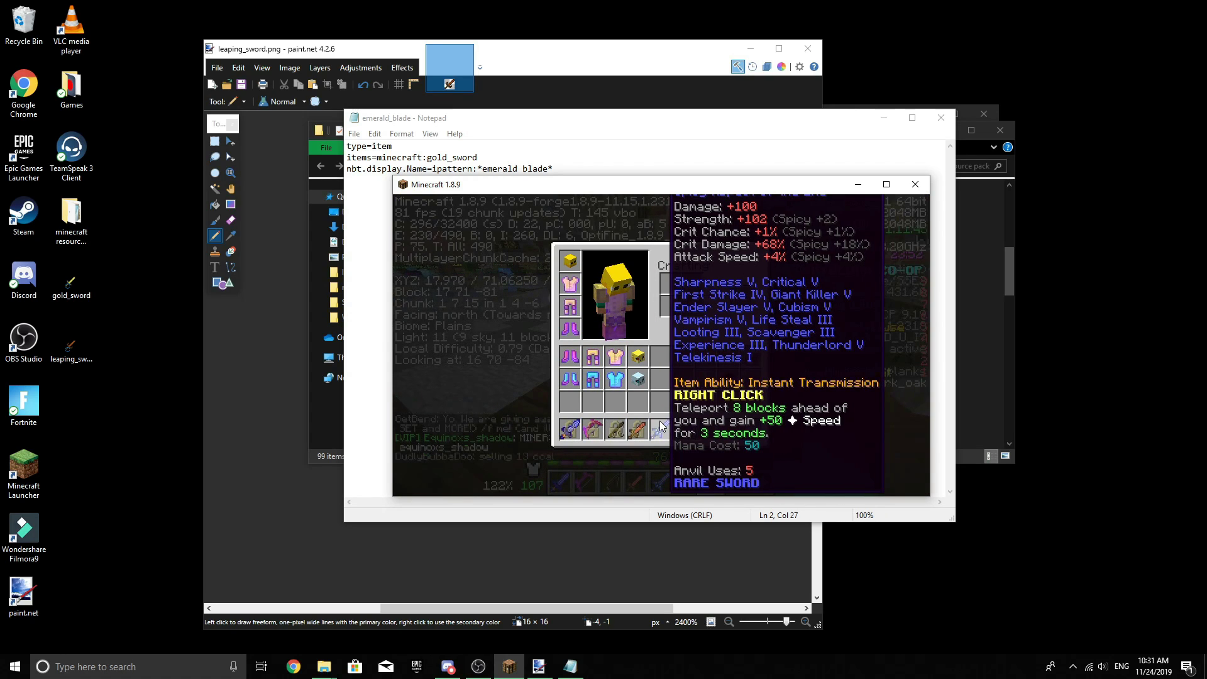
key(e)
key(F3)
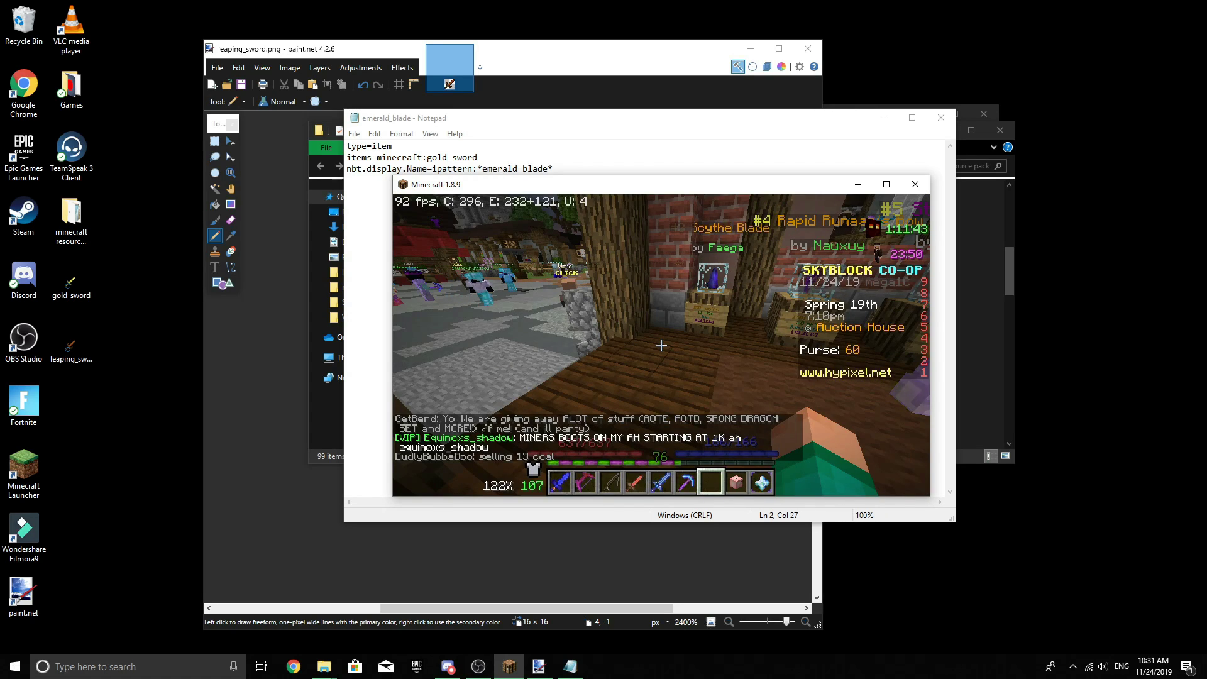
key(e)
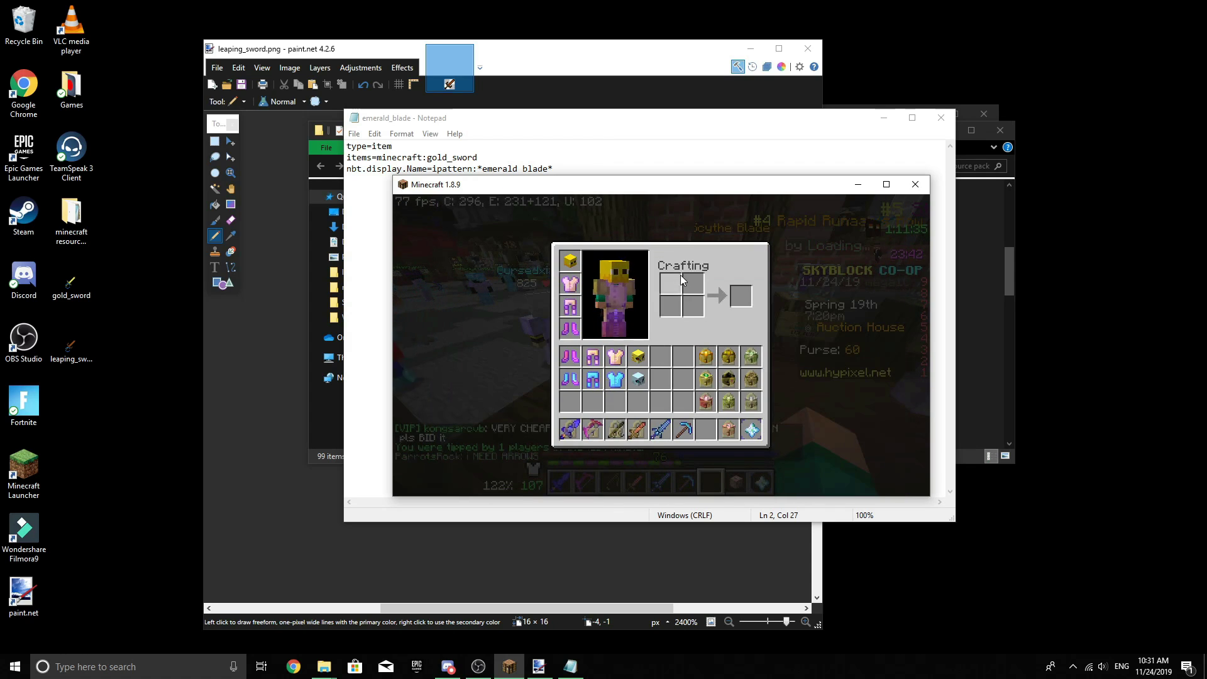
key(e)
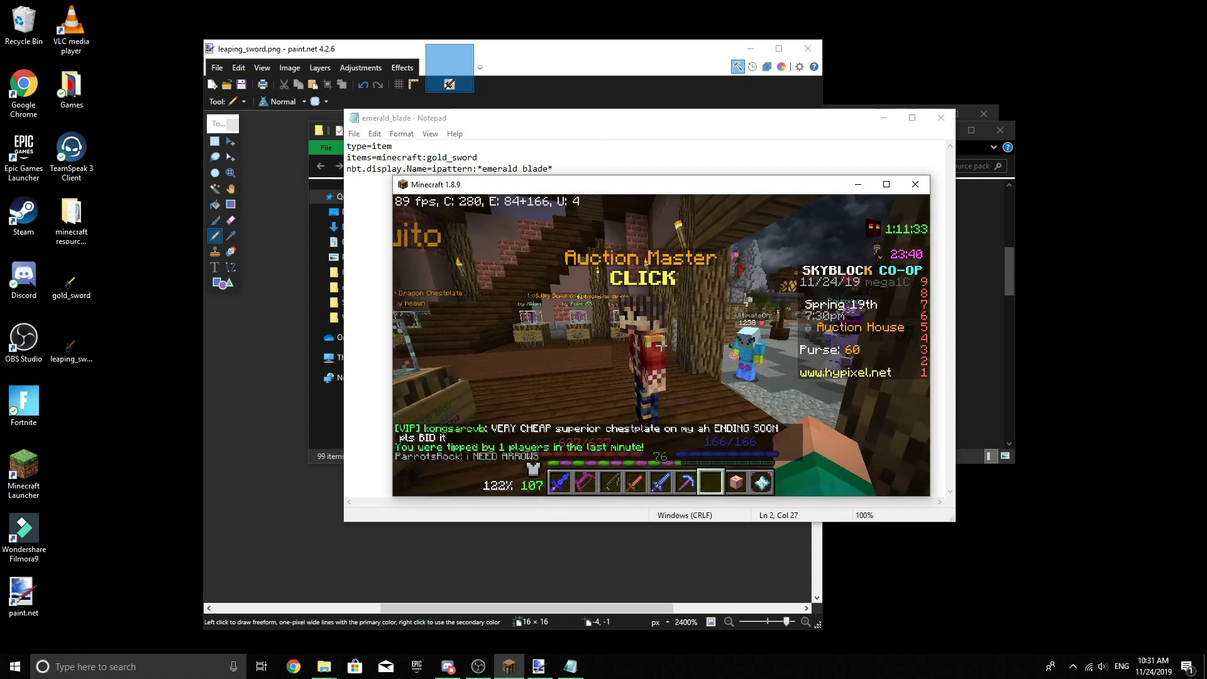
right_click(660, 345)
click(666, 211)
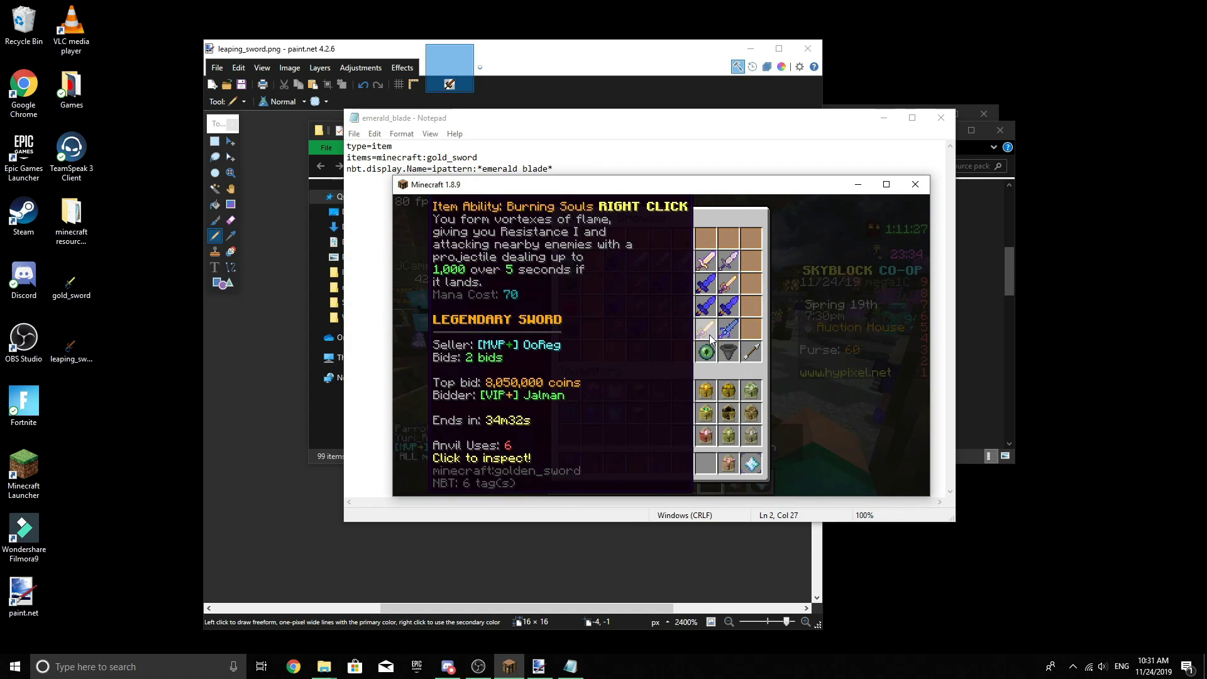
Correct the items value to minecraft:golden_sword in Notepad
click(448, 158)
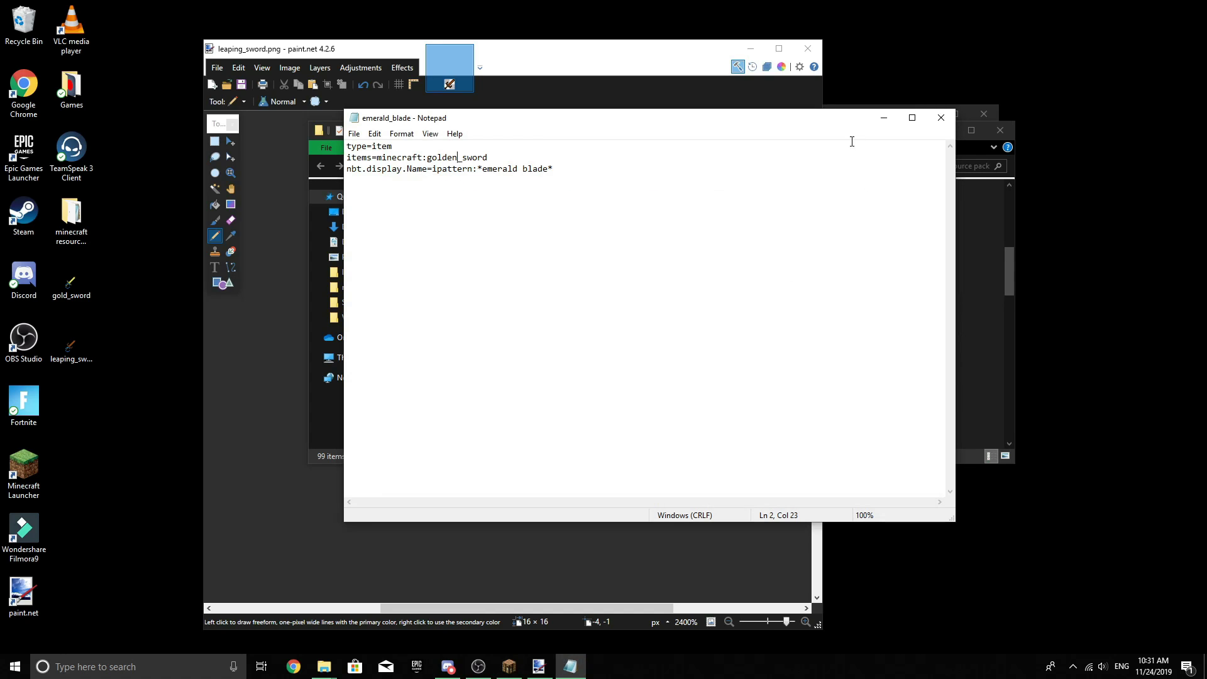
drag(833, 121, 699, 232)
click(784, 233)
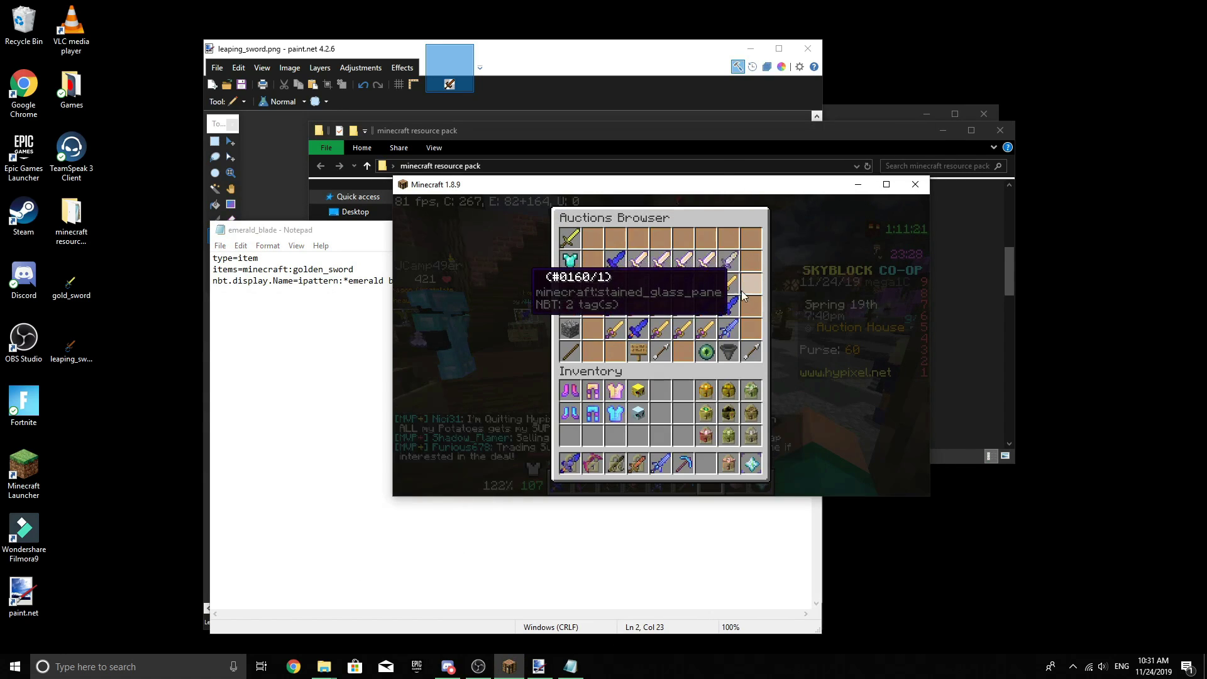
Page five times through the Minecraft auction listings, then return to the name pattern line
click(749, 356)
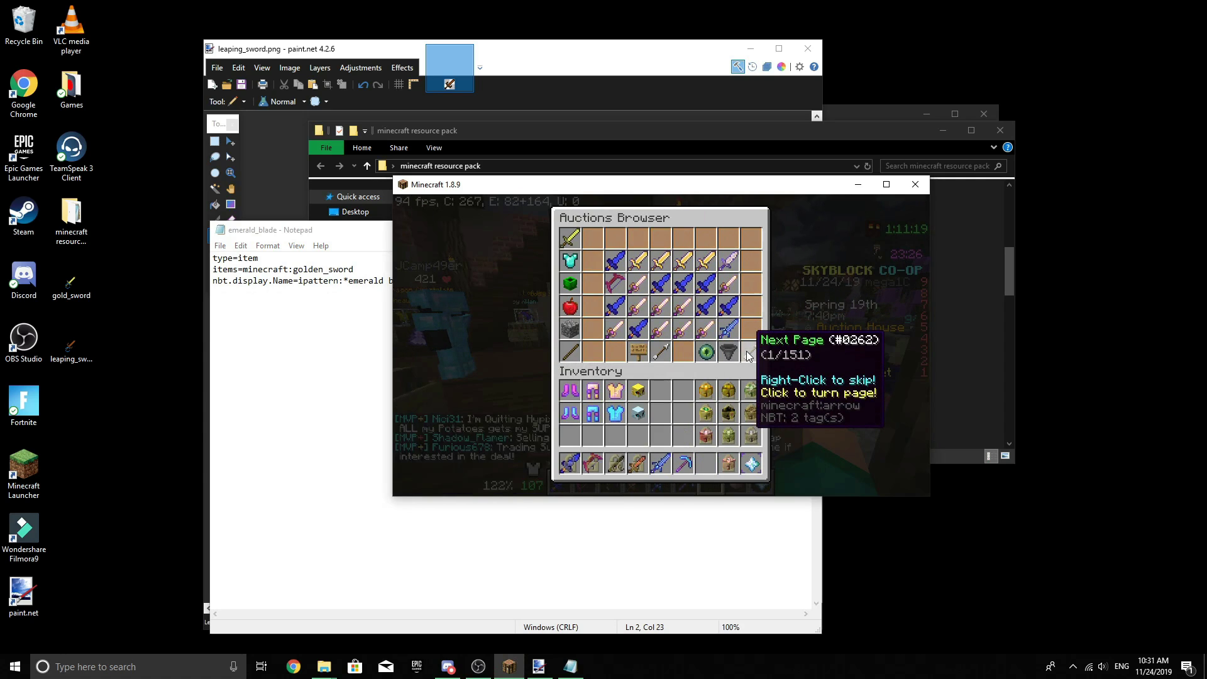
click(750, 355)
click(750, 356)
click(750, 356)
click(750, 356)
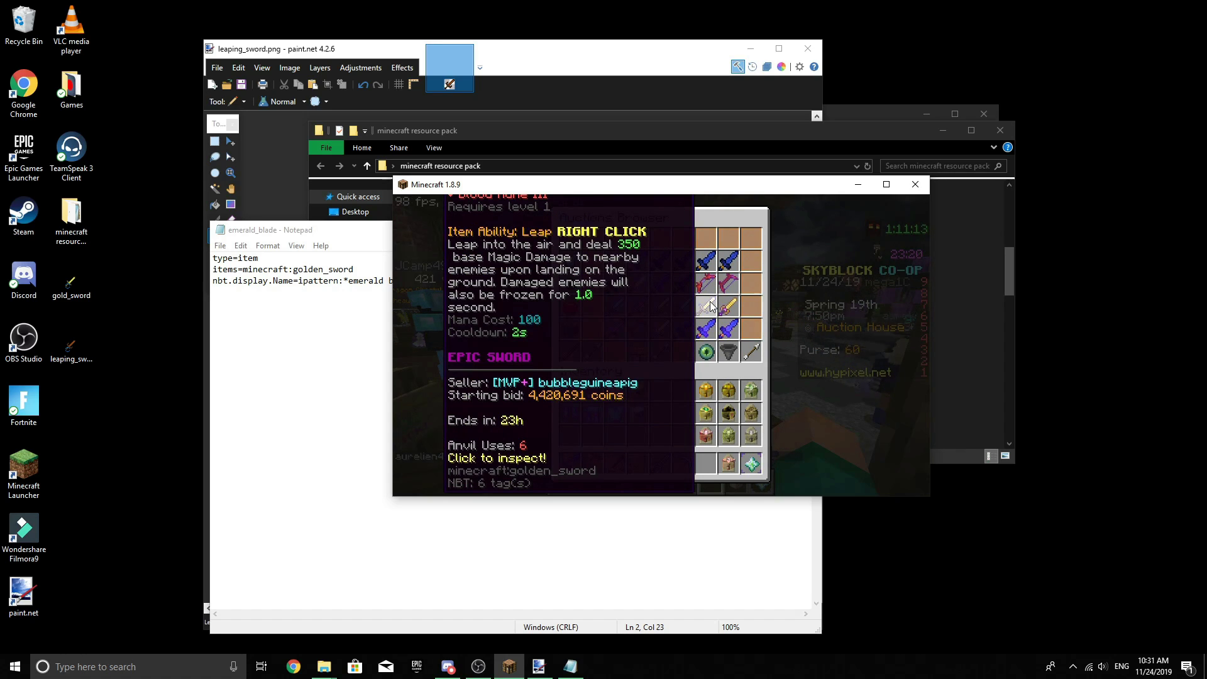
click(328, 314)
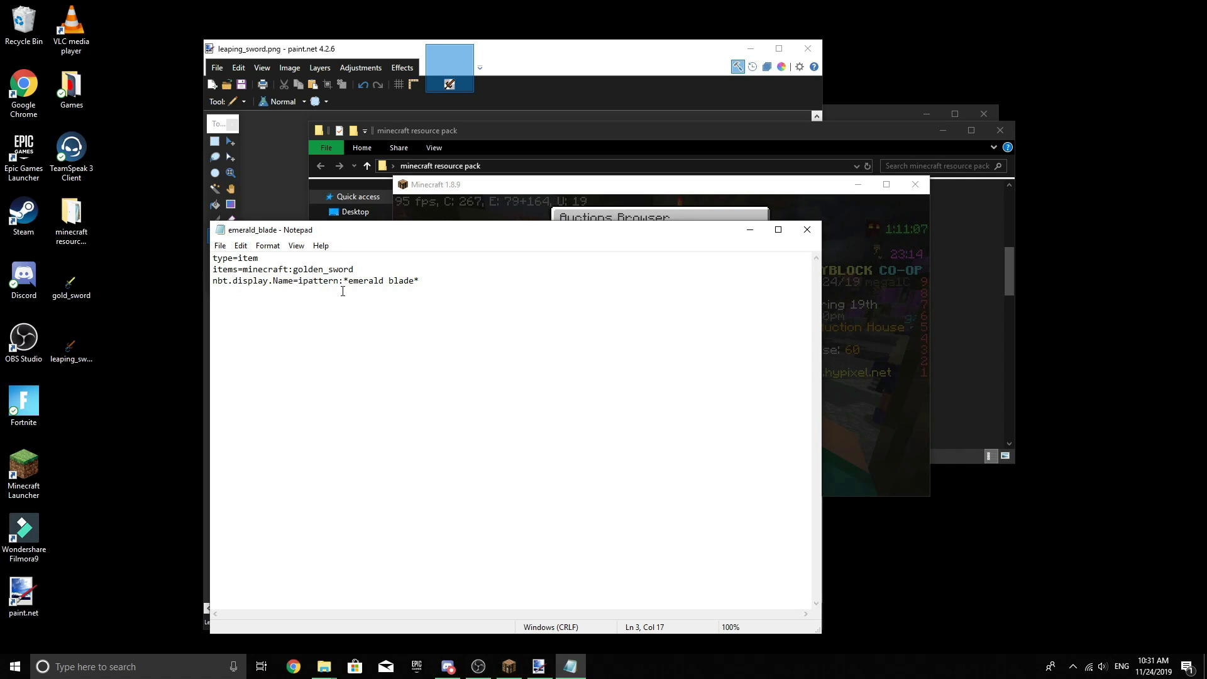
Replace 'emerald blade' in the name pattern with 'leaping sword', checking the in-game sword name
drag(356, 282, 415, 282)
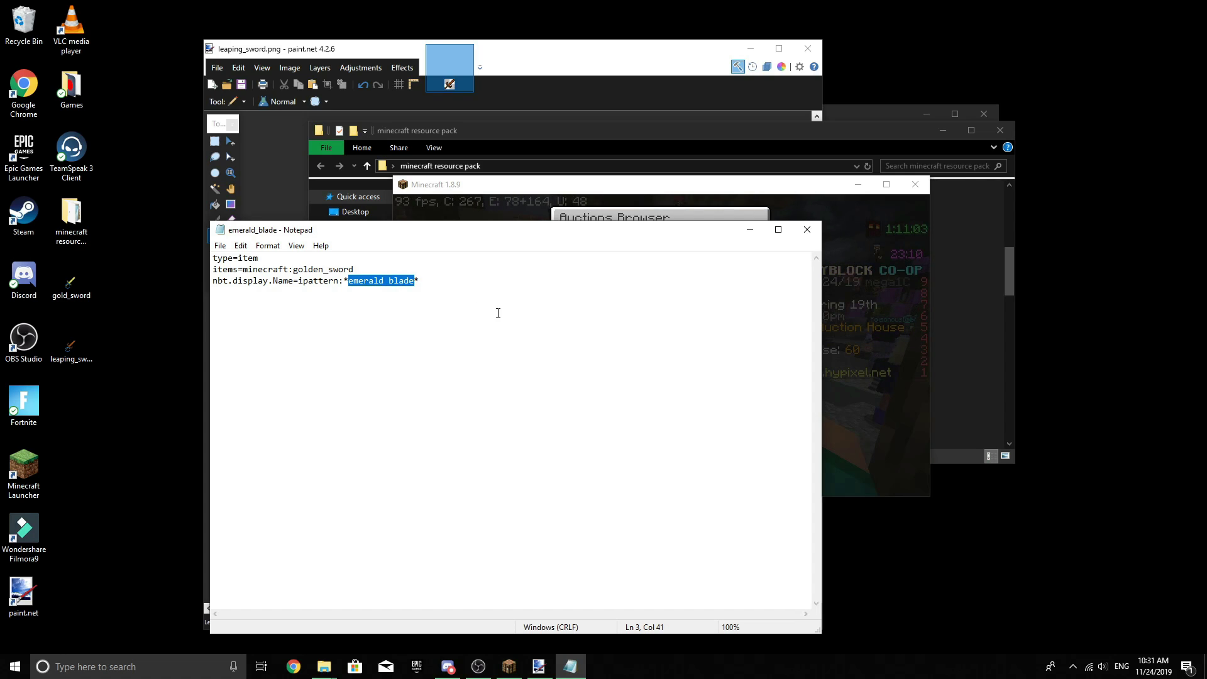
text(leaping swo)
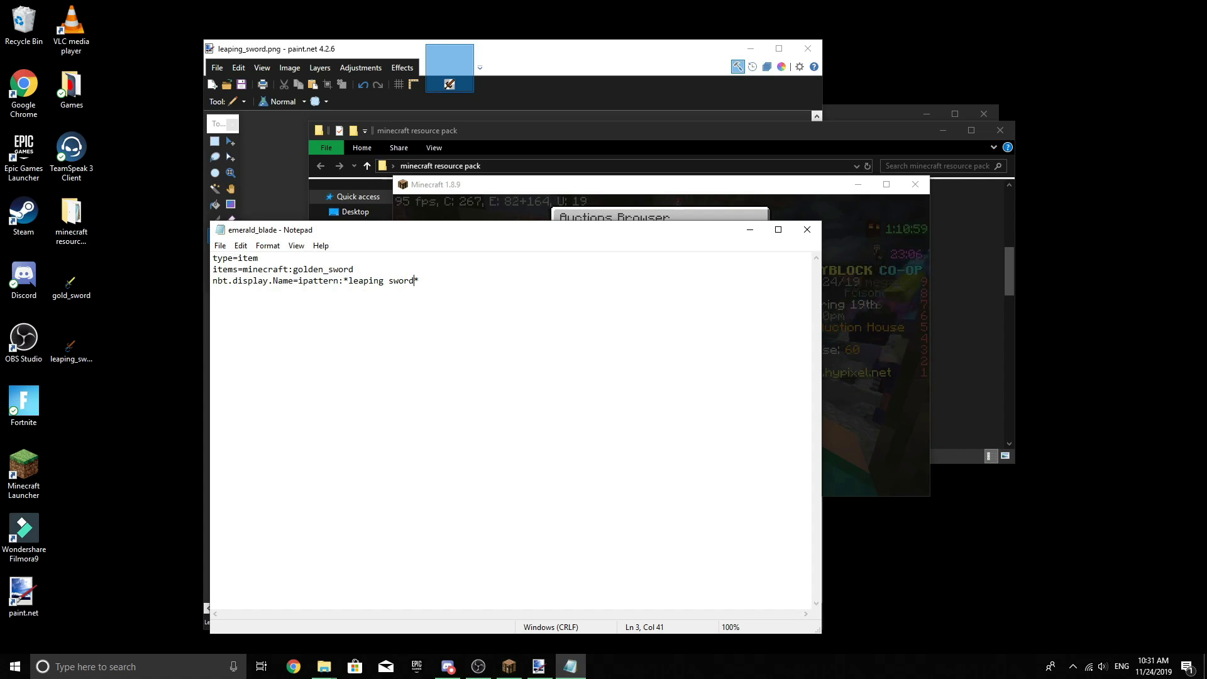
click(855, 350)
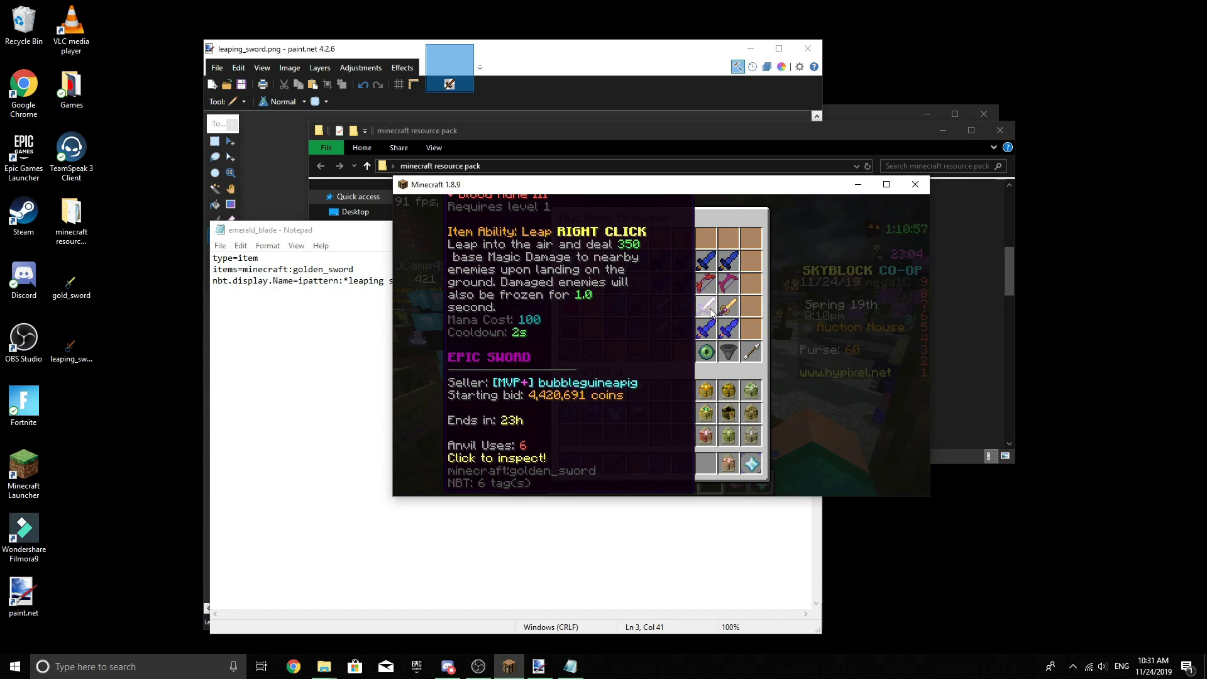
click(887, 185)
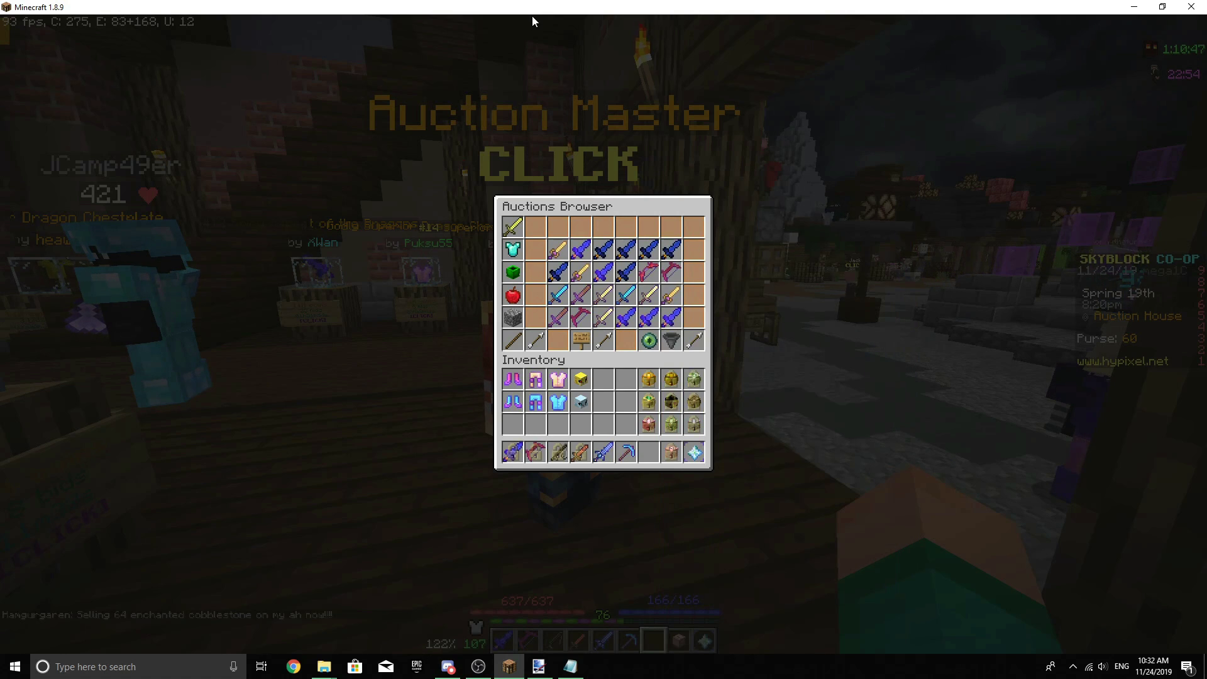
drag(532, 17, 703, 137)
click(444, 329)
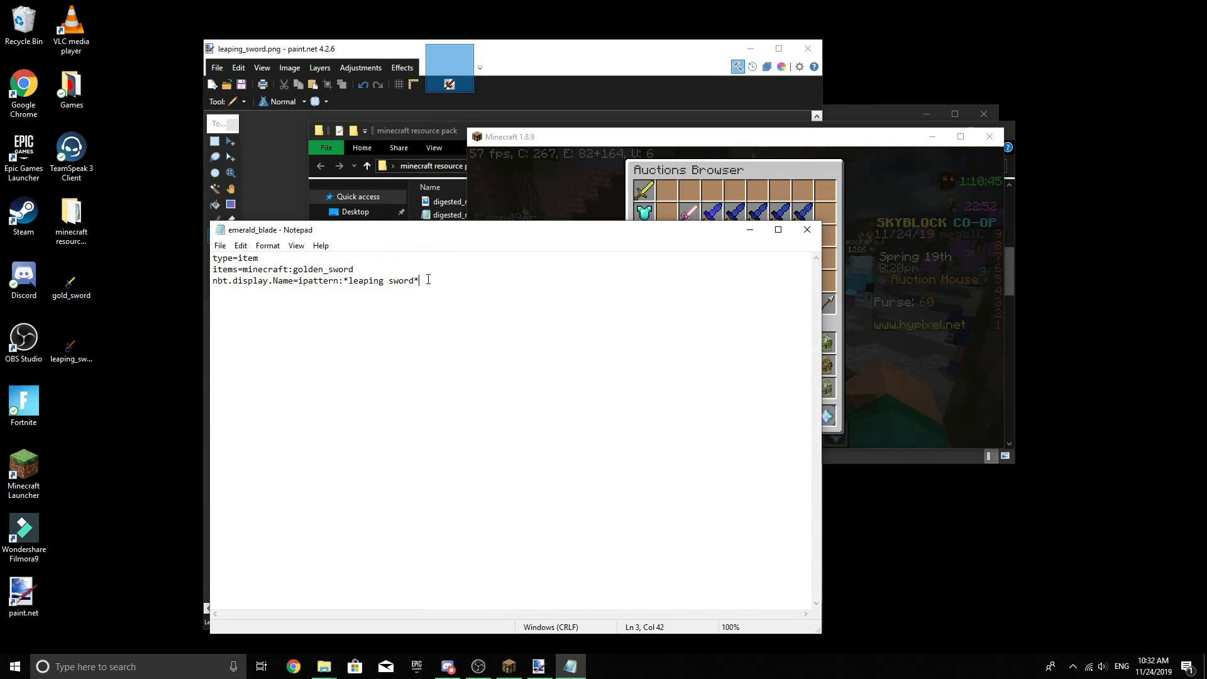
Start saving the rule file under a new name in the Desktop folder
click(220, 245)
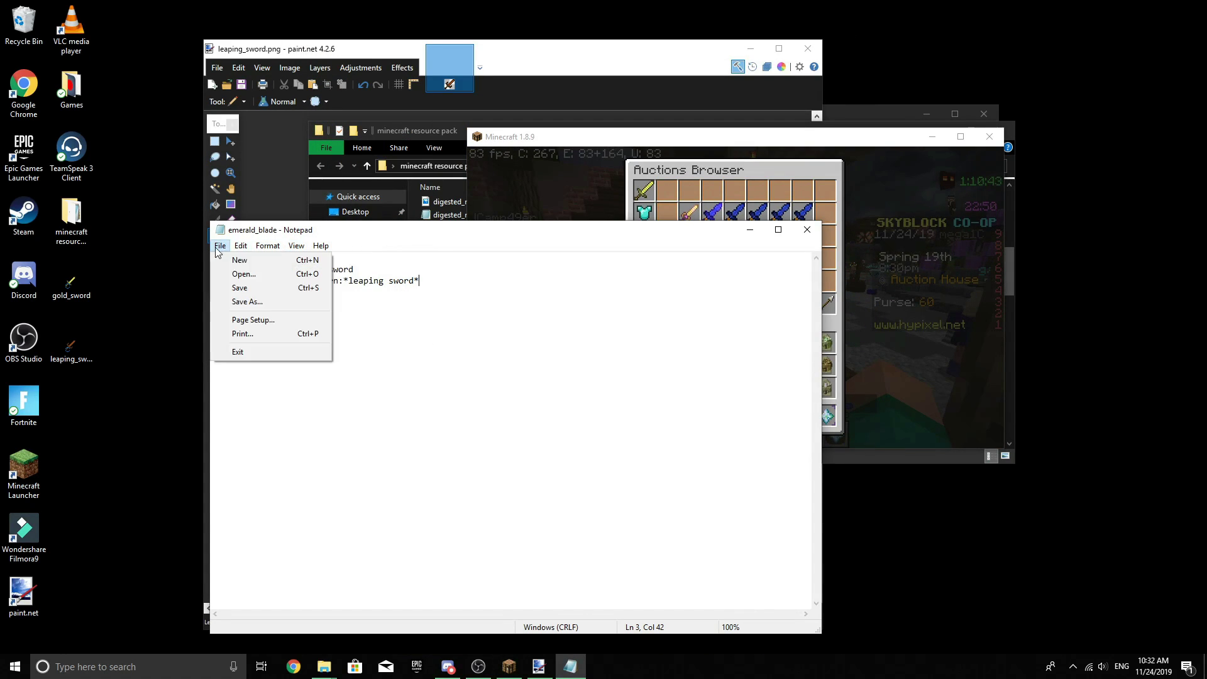
click(247, 302)
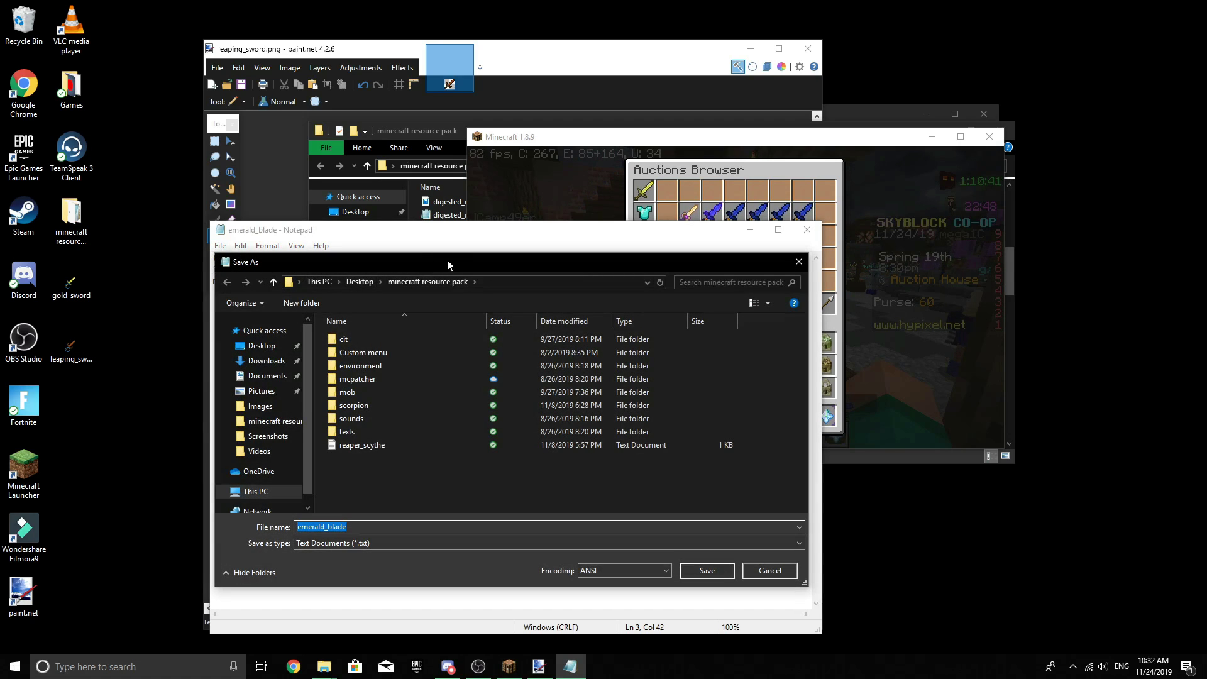
drag(462, 271, 466, 197)
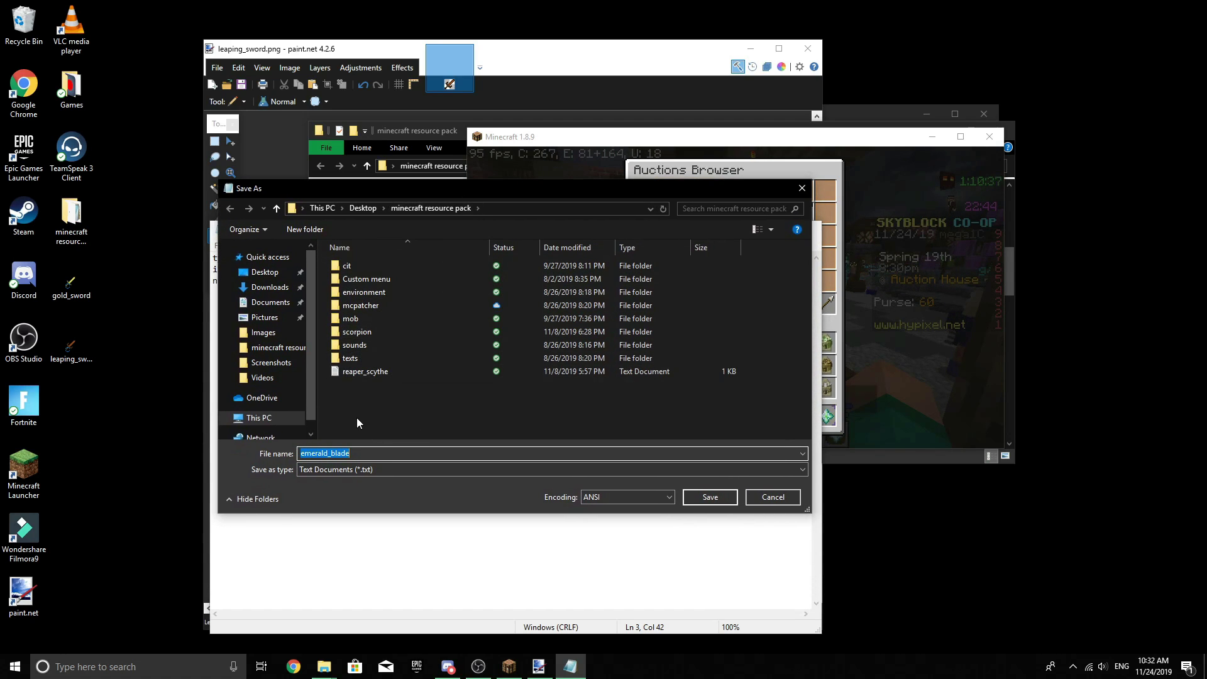
click(265, 271)
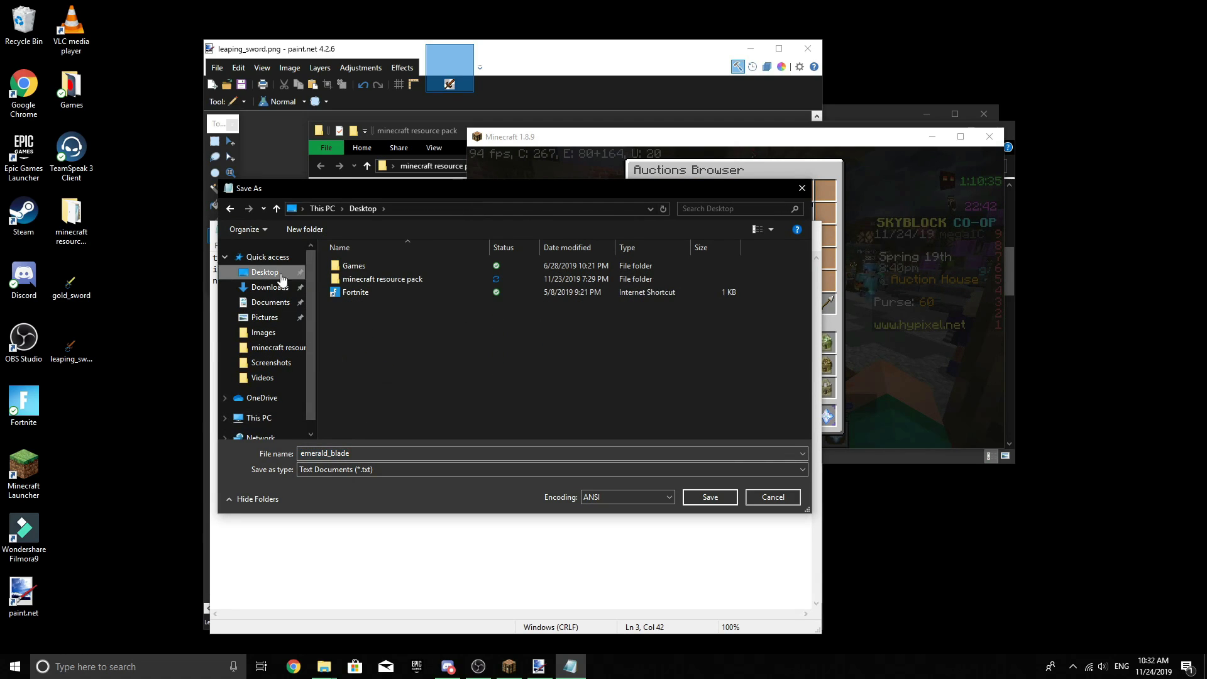
double_click(360, 452)
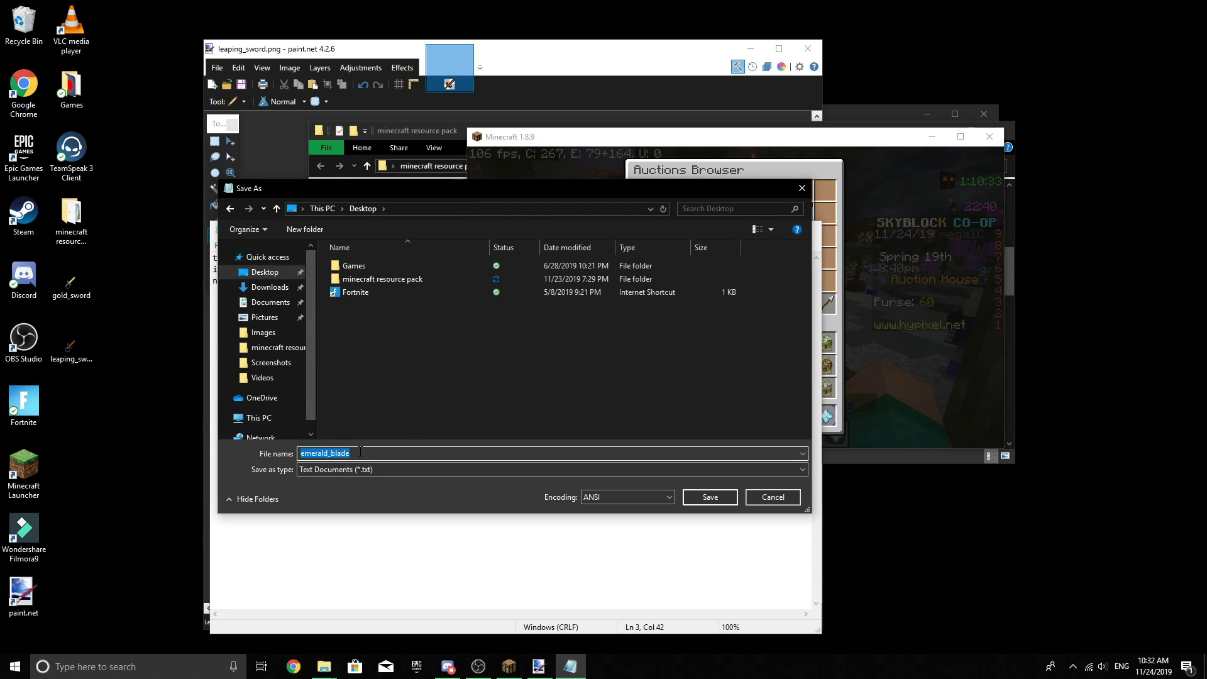
Save it as leaping_sword.properties with the All Files type, then close Notepad
text(leaping_sword)
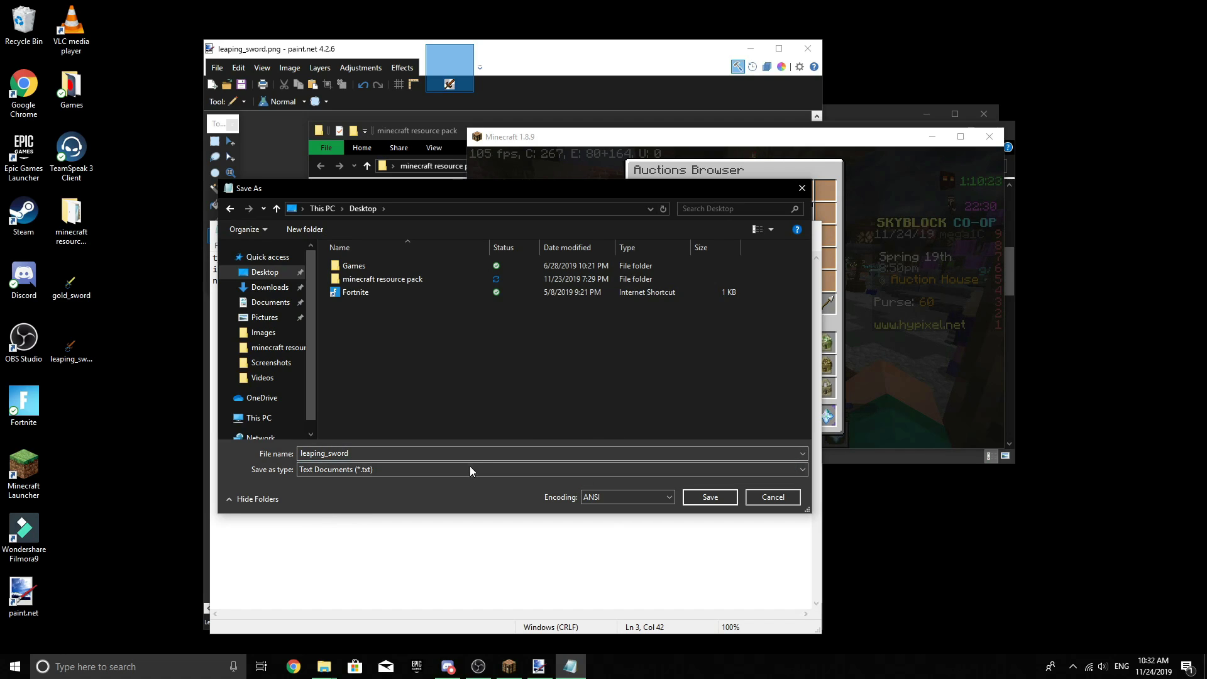
click(436, 471)
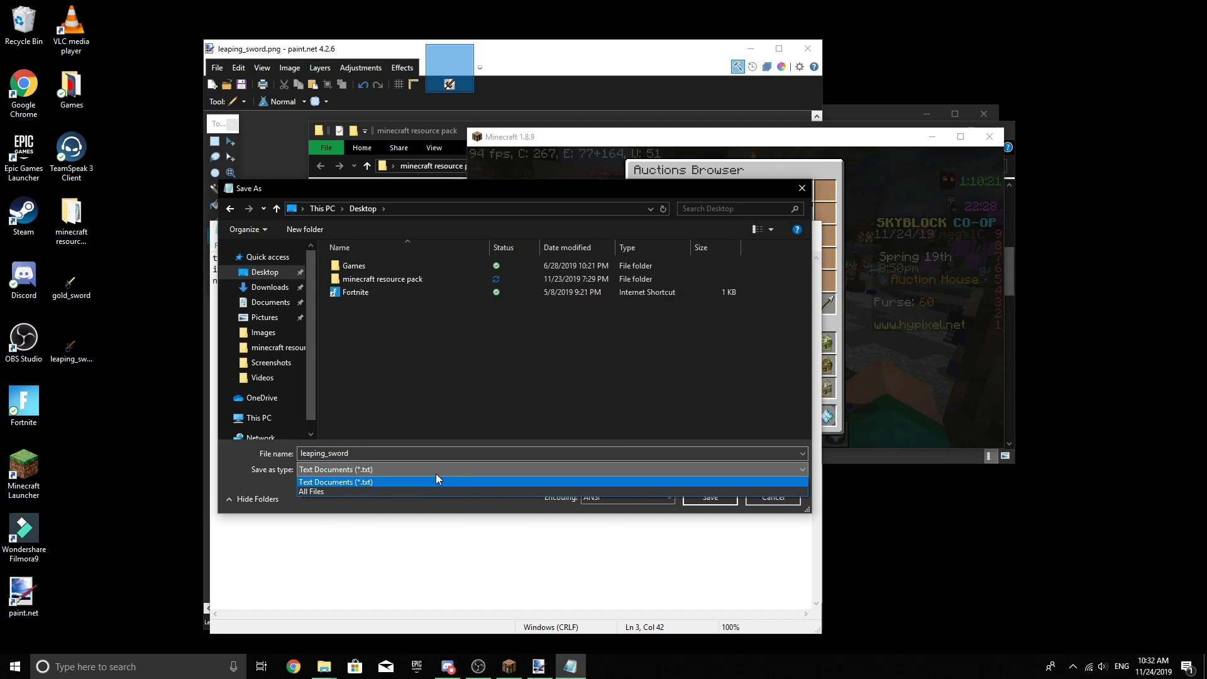
click(351, 492)
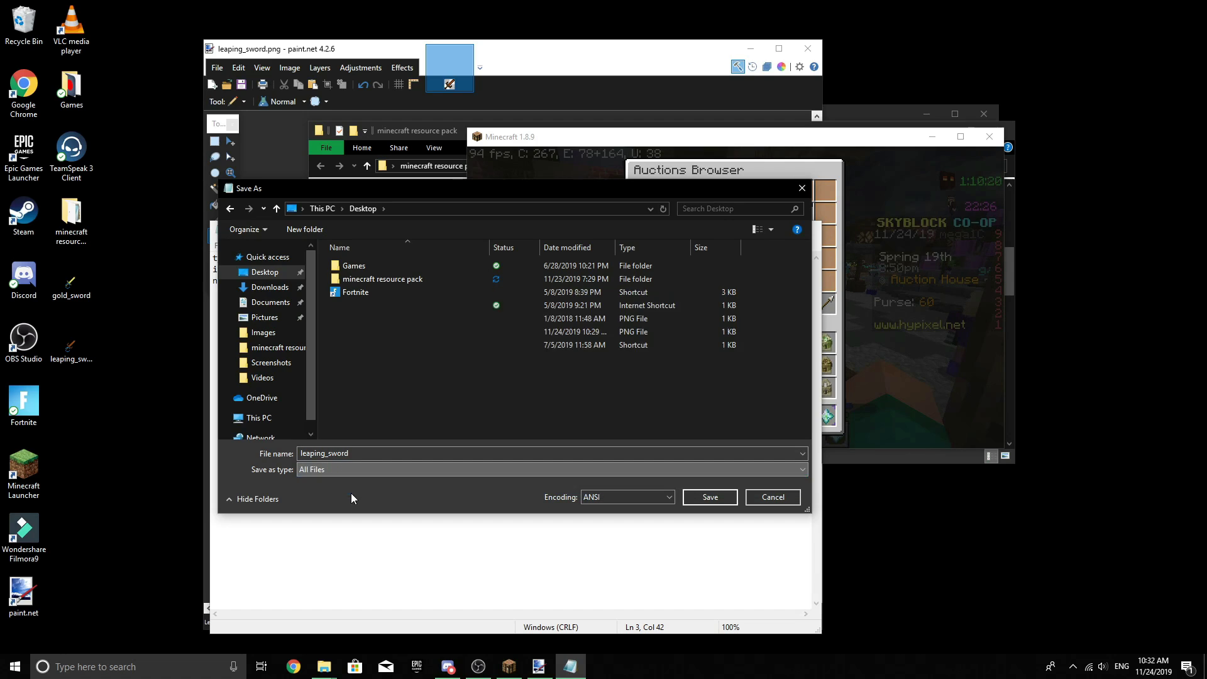
click(396, 453)
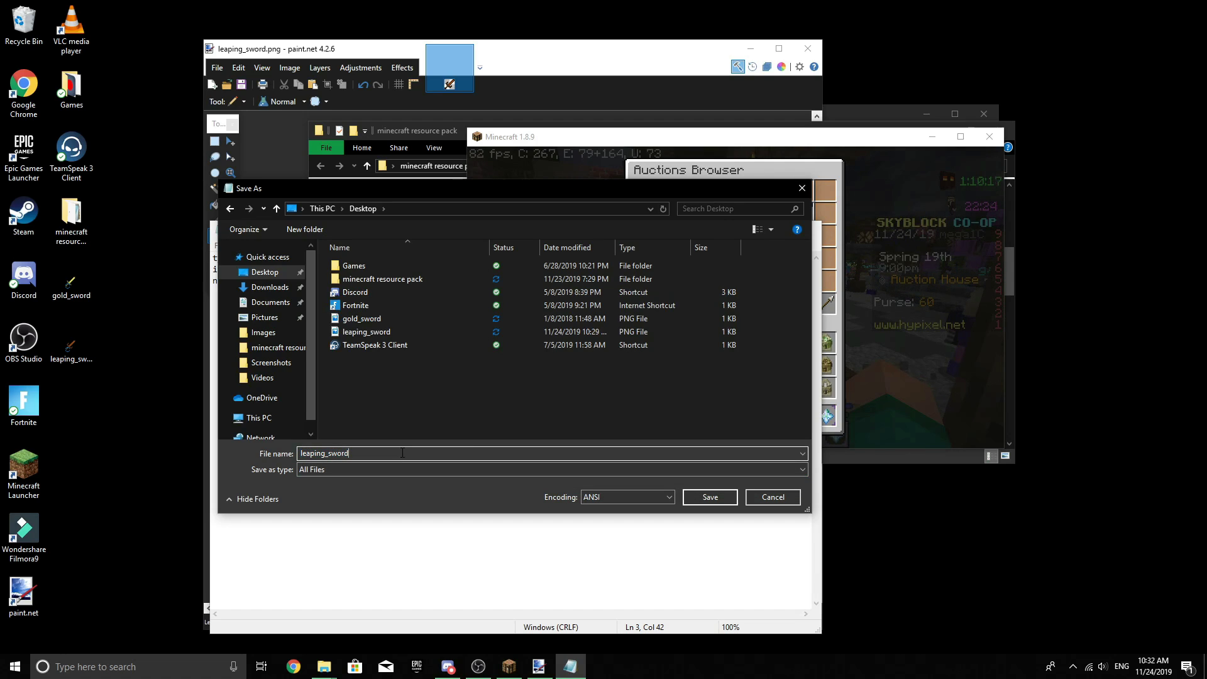
text(.pro)
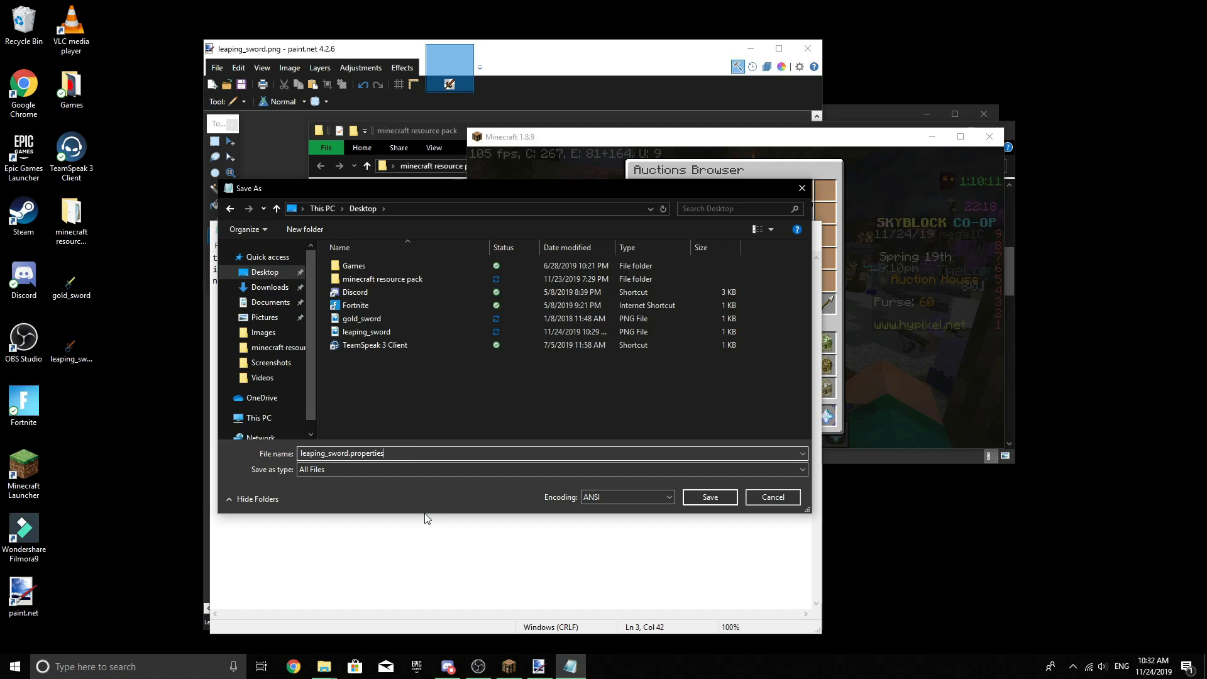
text(perties)
click(721, 501)
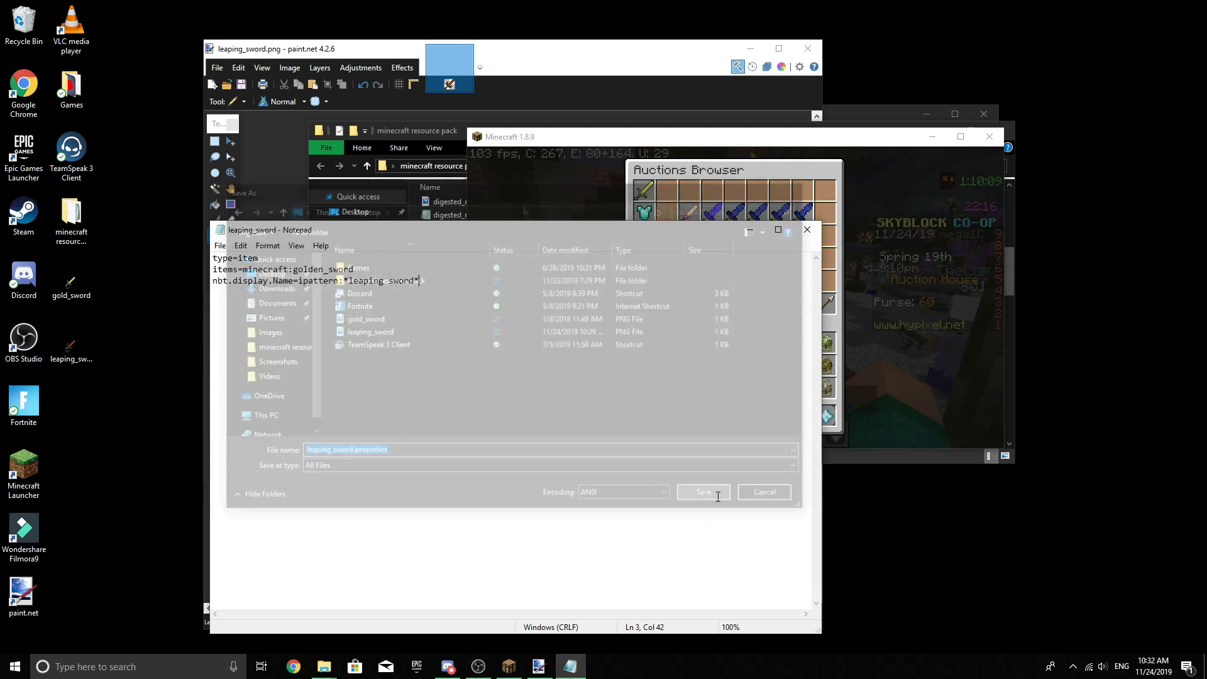
click(75, 447)
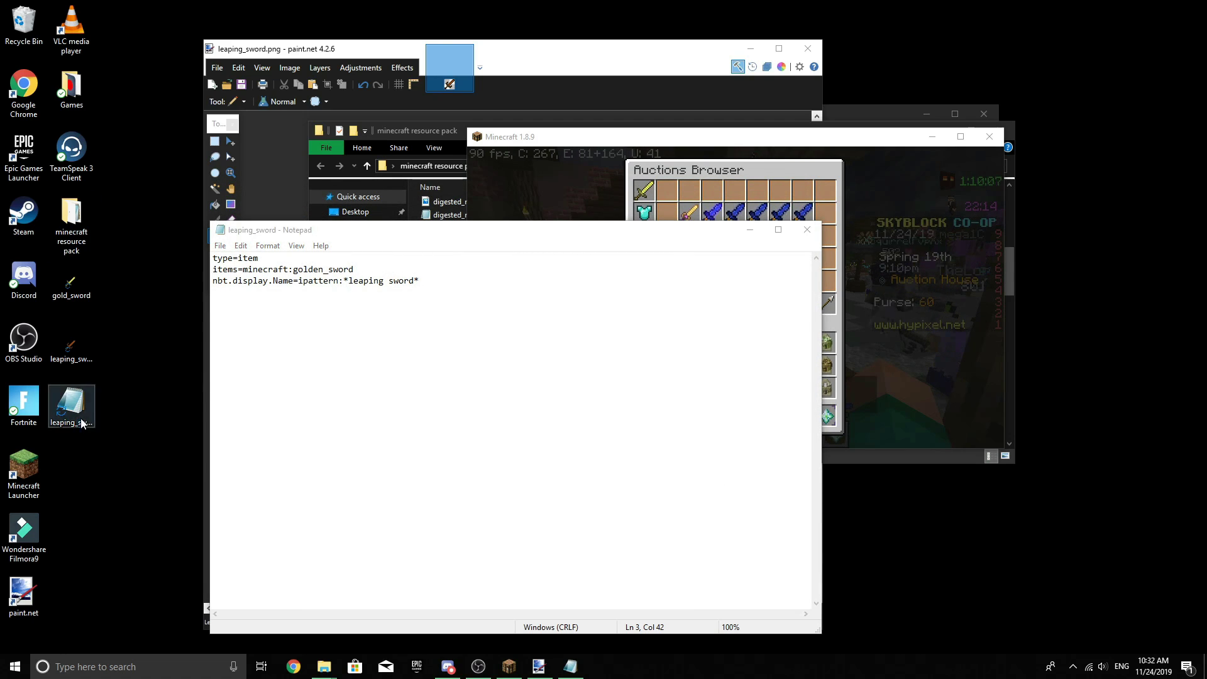
click(807, 230)
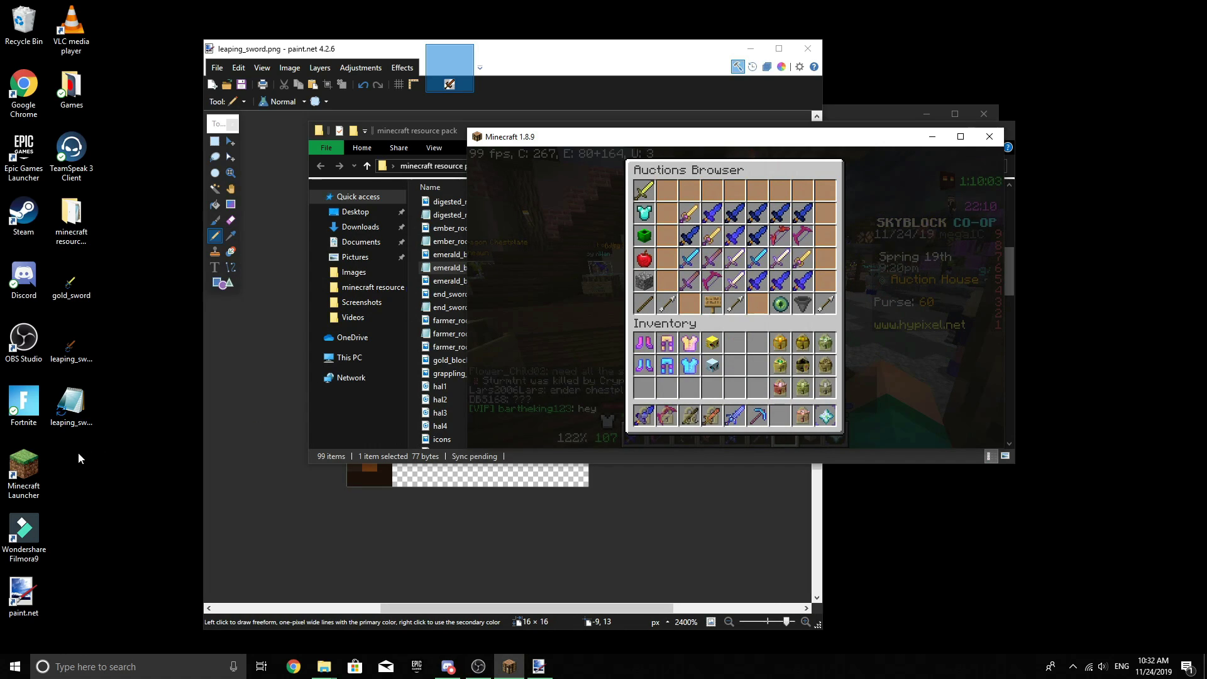
Select both leaping_sword files on the desktop and bring the pack's items folder window forward
drag(71, 454, 86, 330)
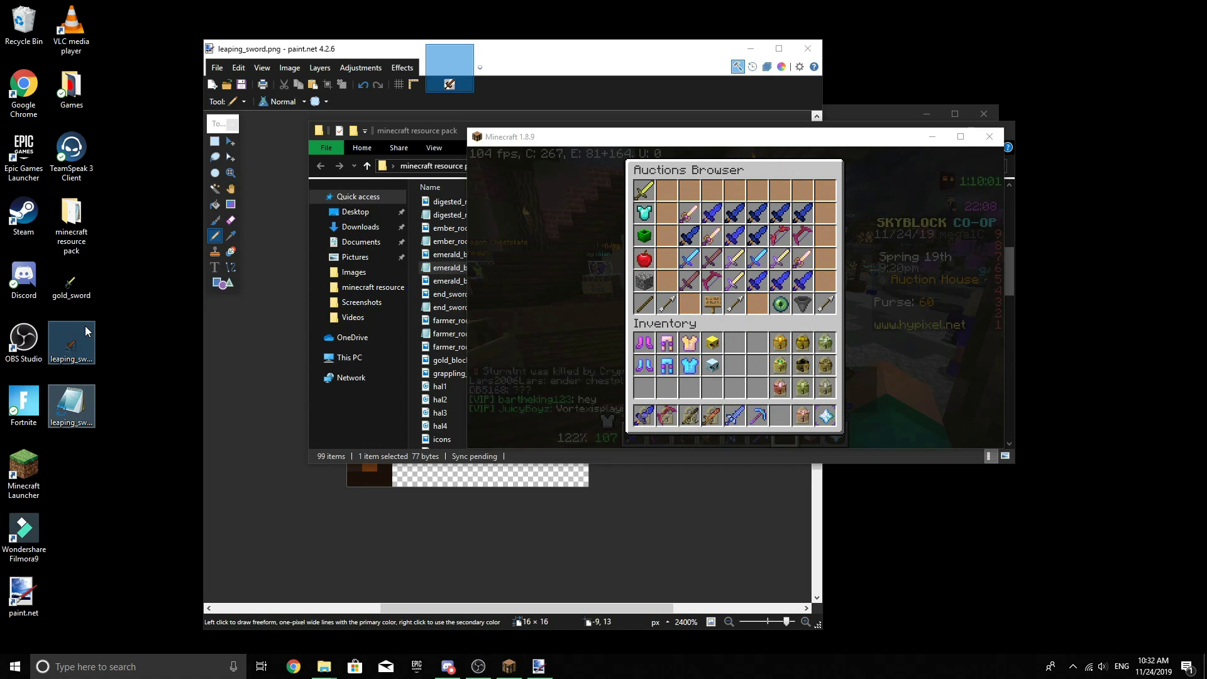
click(324, 667)
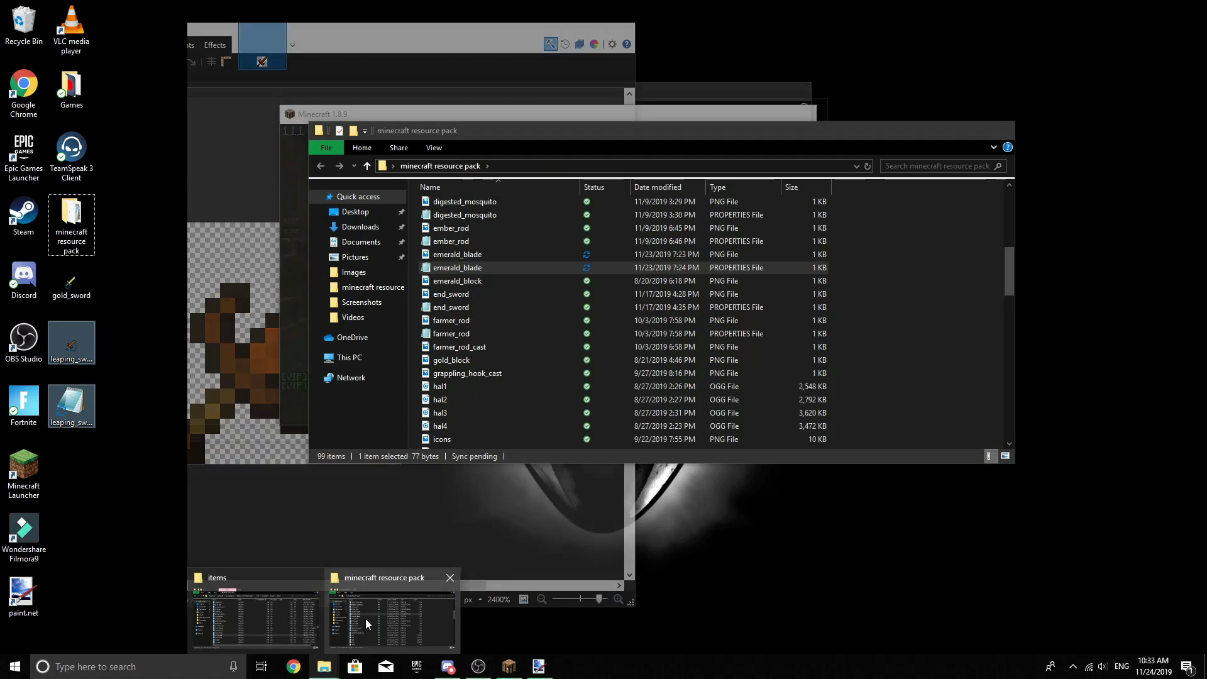
click(365, 618)
mouse_move(324, 667)
click(298, 627)
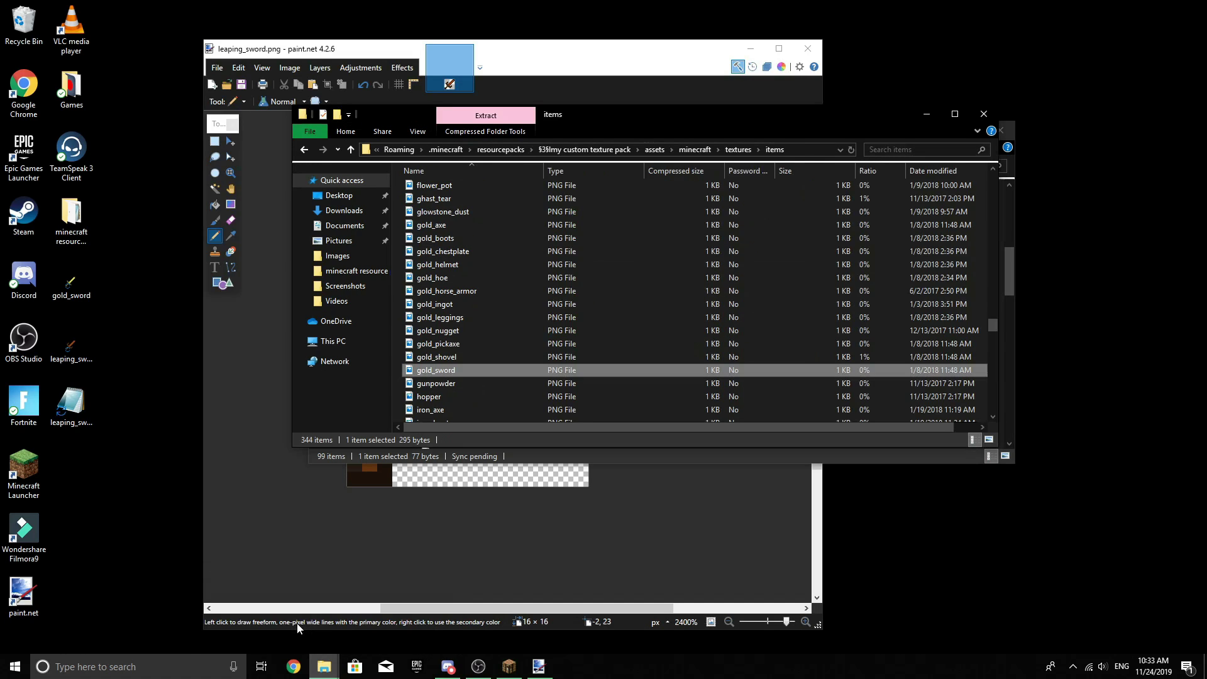
Paste both leaping_sword files into the pack's assets/minecraft/mcpatcher/cit/melee folder
click(694, 151)
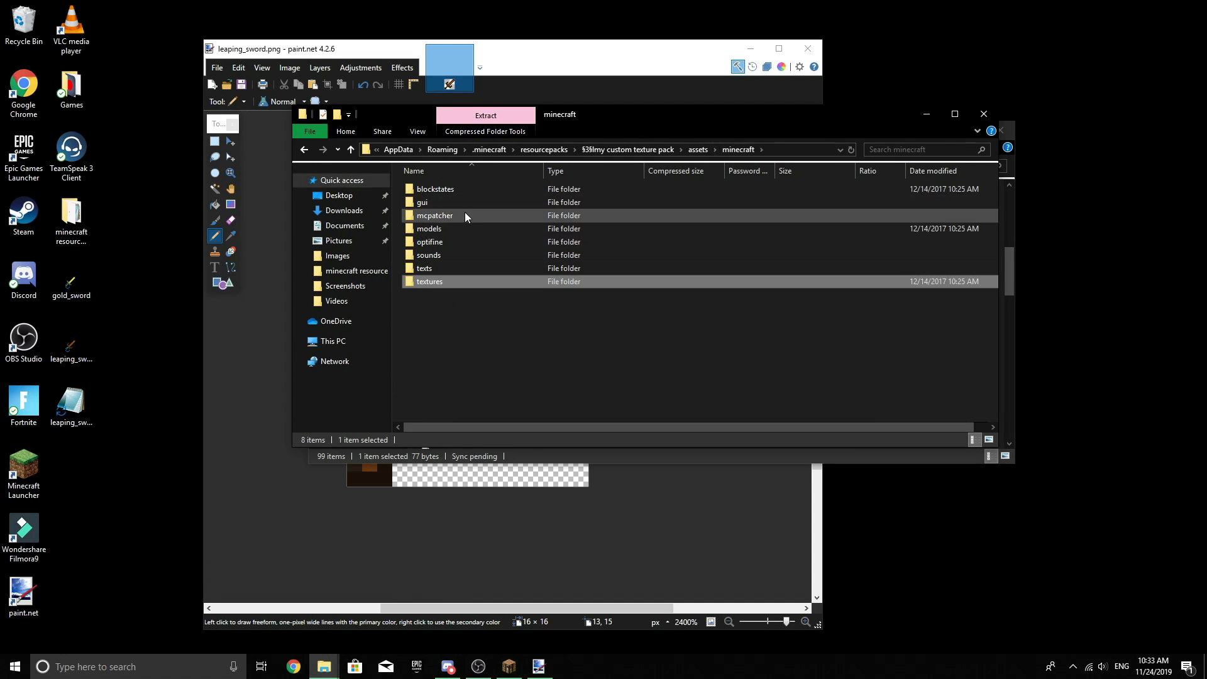
double_click(465, 215)
double_click(466, 190)
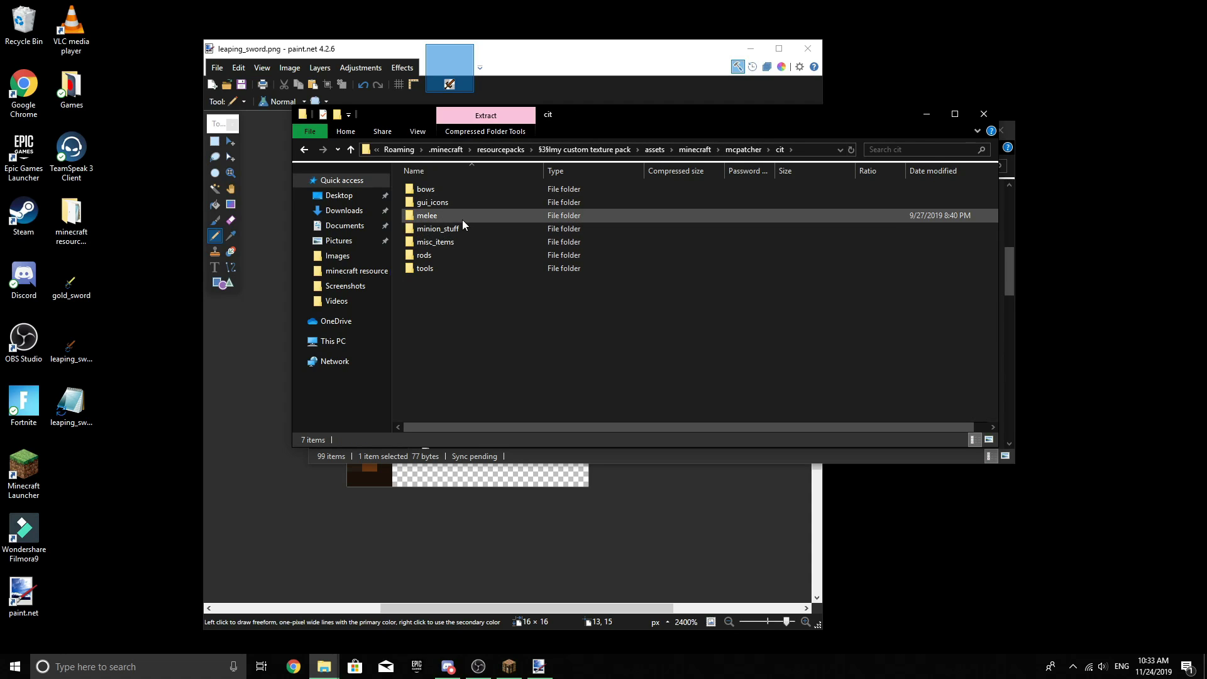
double_click(463, 215)
scroll(496, 315, down, 2)
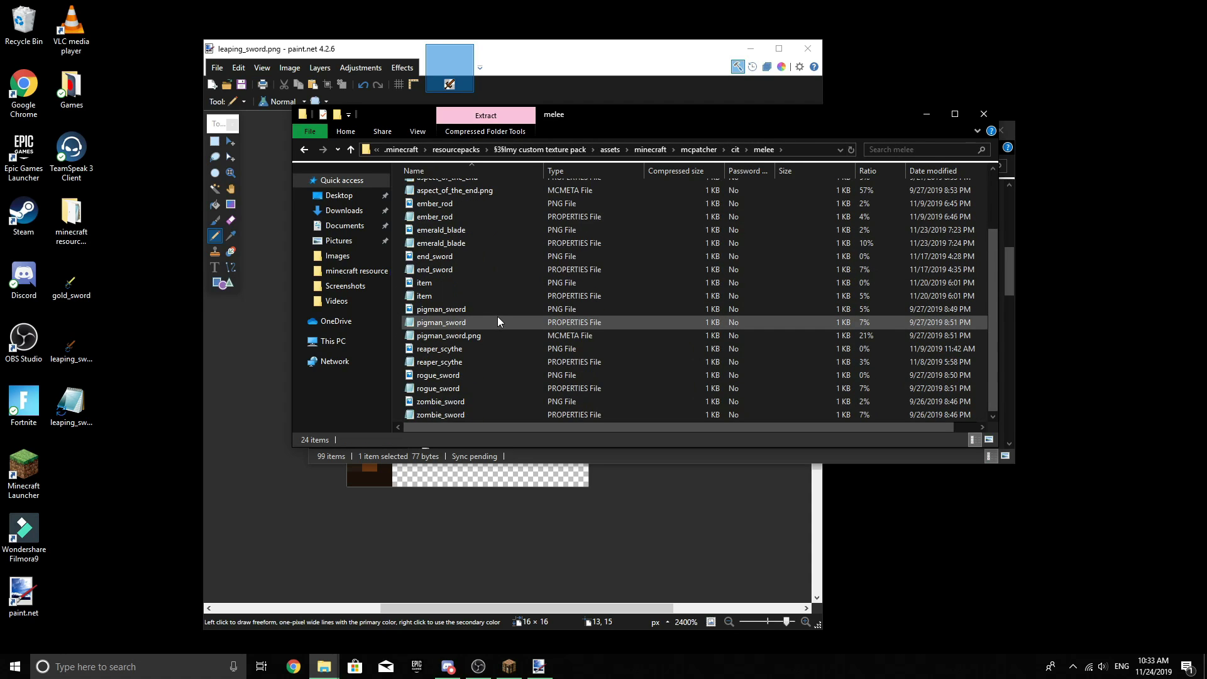
key(ctrl+v)
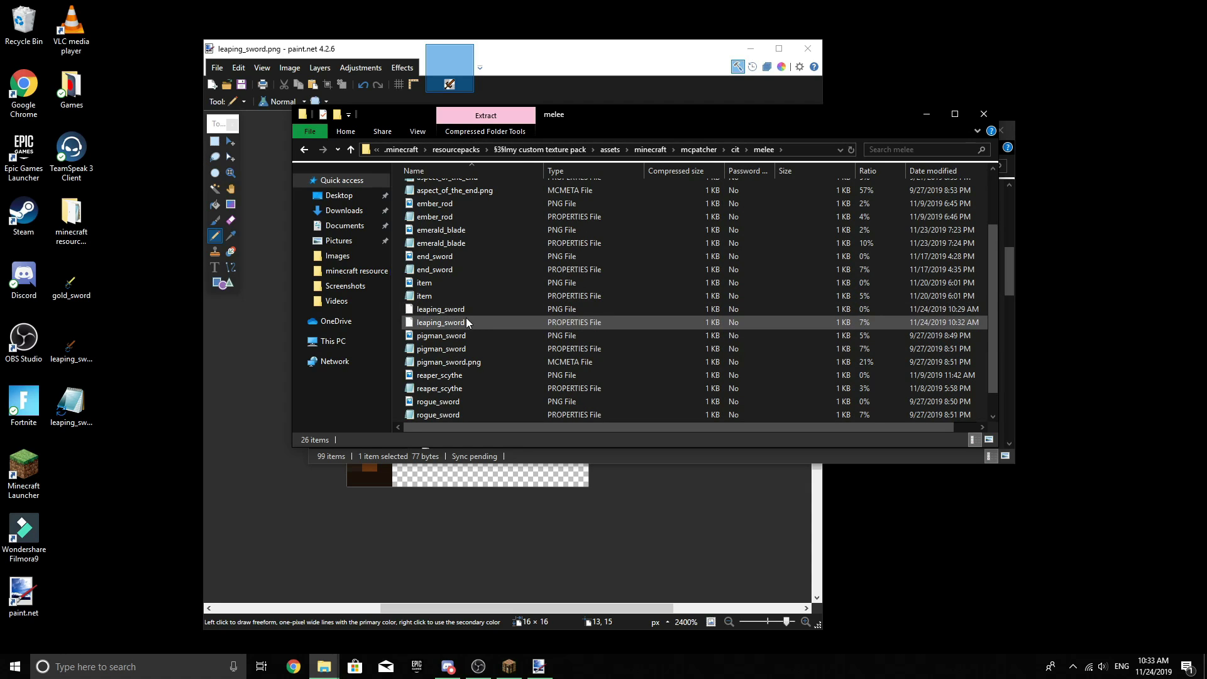
Move the folder windows aside and return to the Minecraft game
drag(626, 126, 628, 189)
drag(661, 138, 688, 199)
click(780, 181)
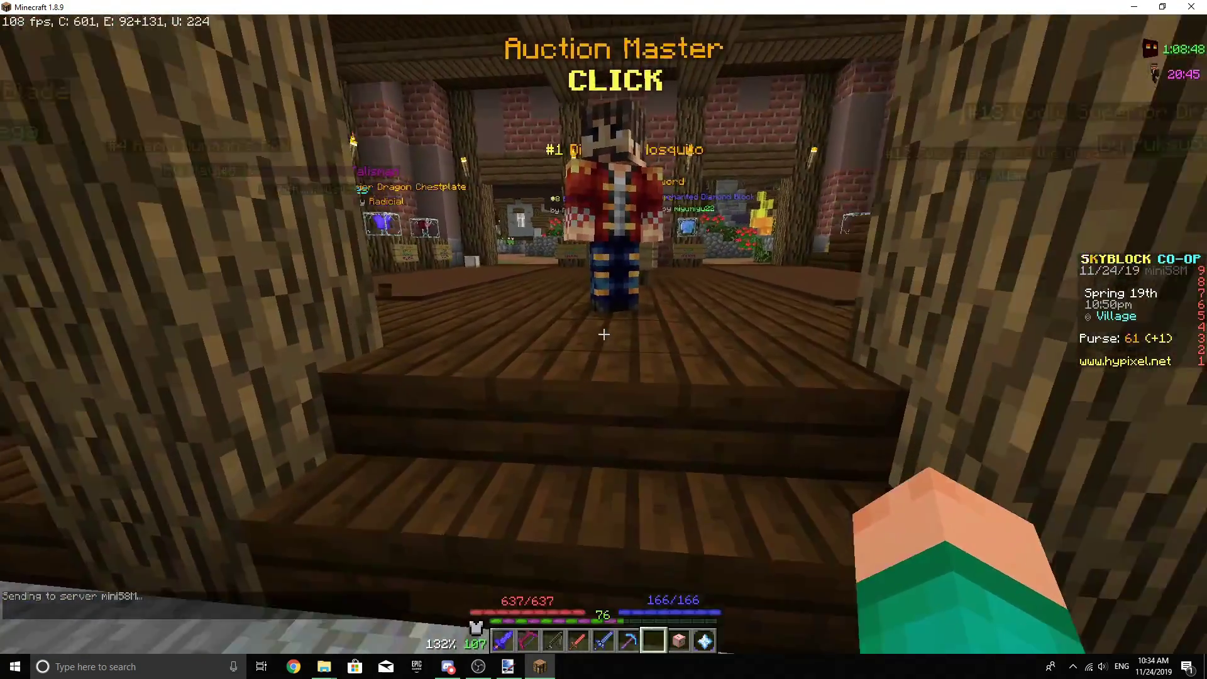
Walk up to the Auction Master and show the weapon auction listings
key(w)
right_click(604, 334)
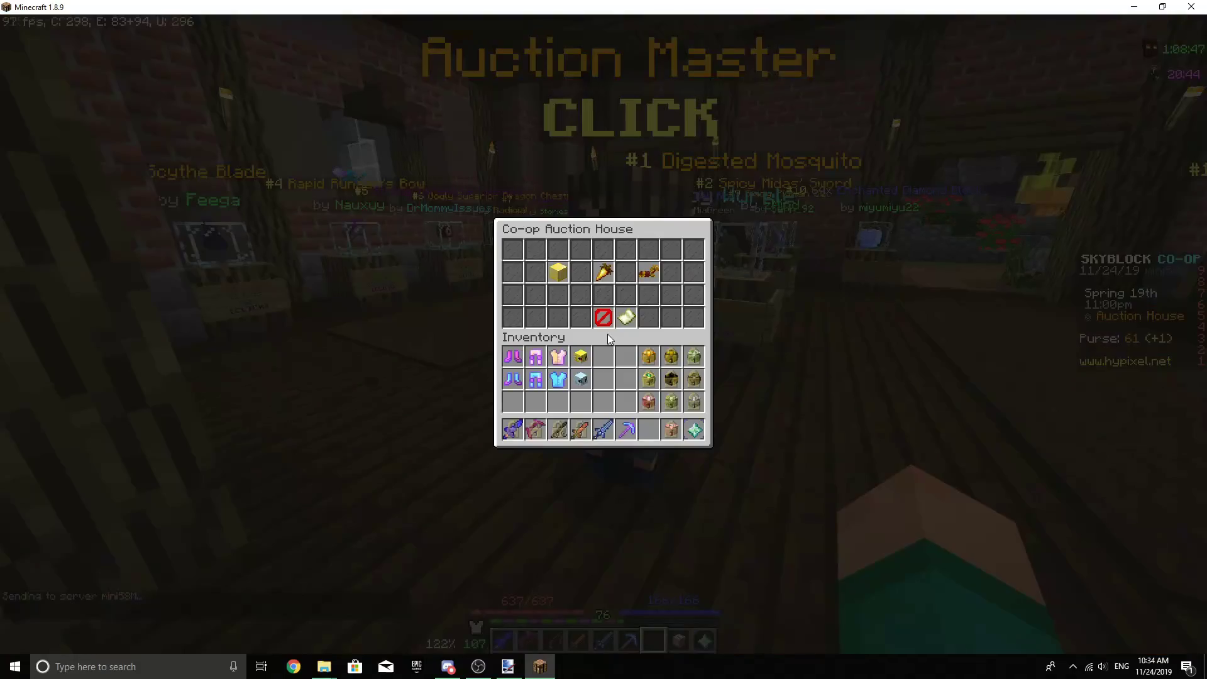
click(554, 272)
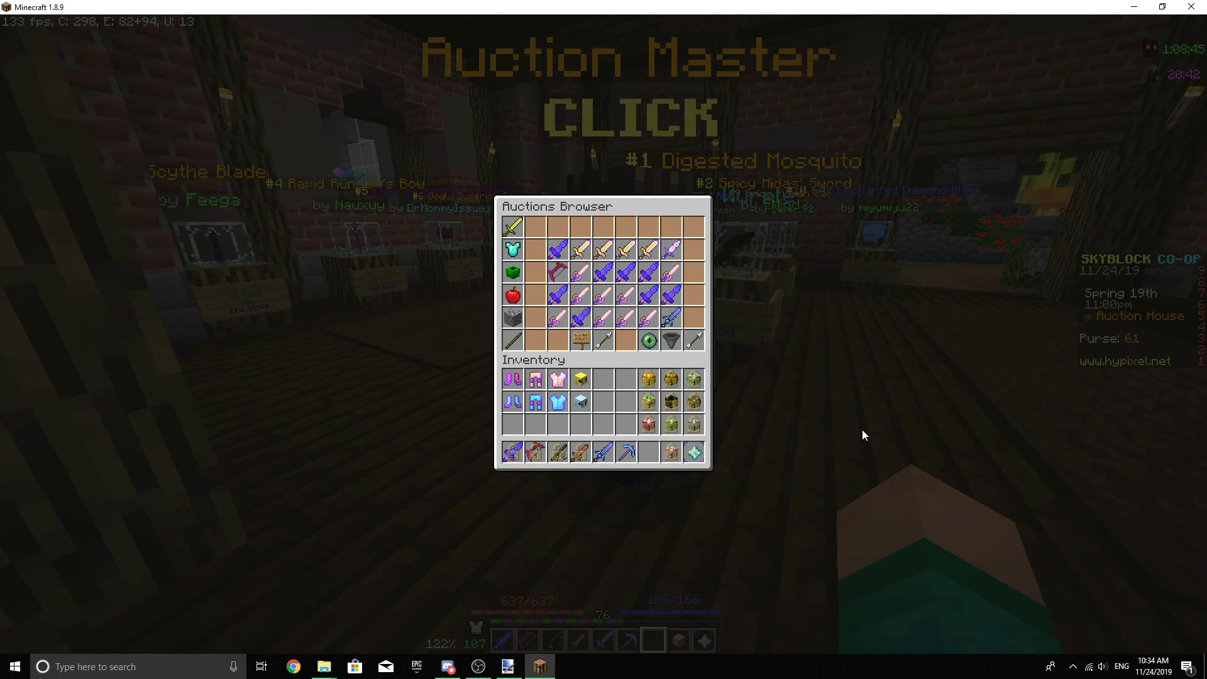
click(511, 232)
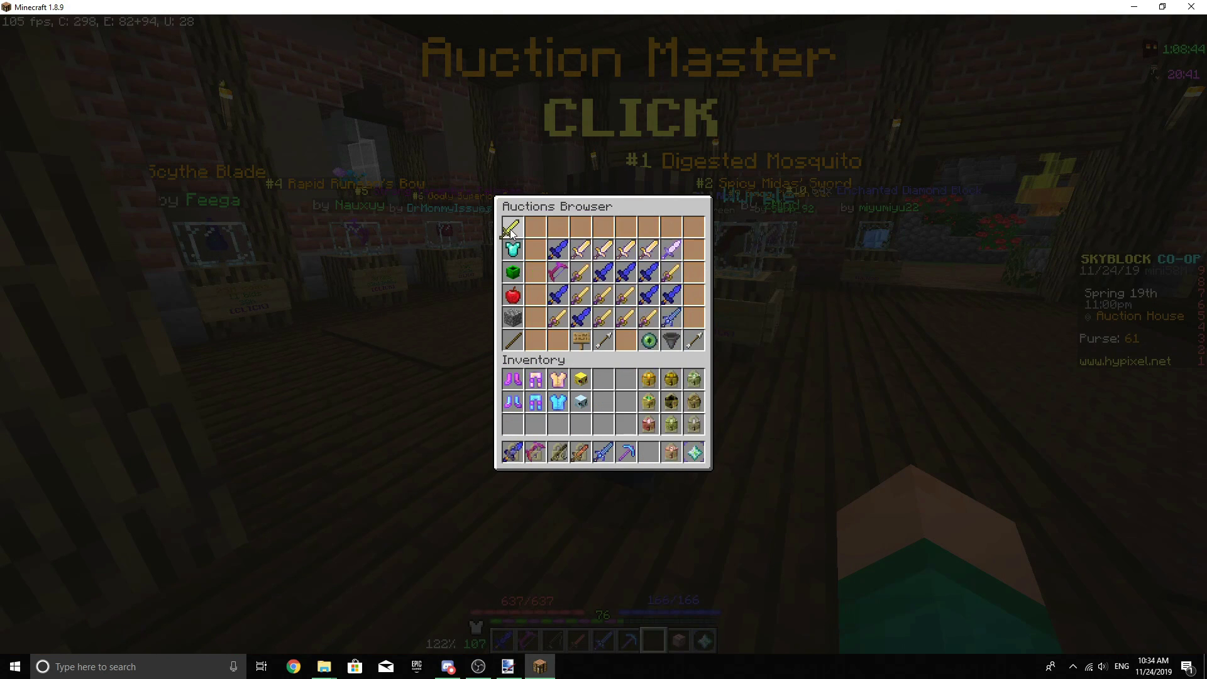
Page five times to a Spicy Leaping Sword listing and check its golden_sword ID
click(695, 345)
click(696, 345)
click(695, 345)
click(695, 345)
click(695, 344)
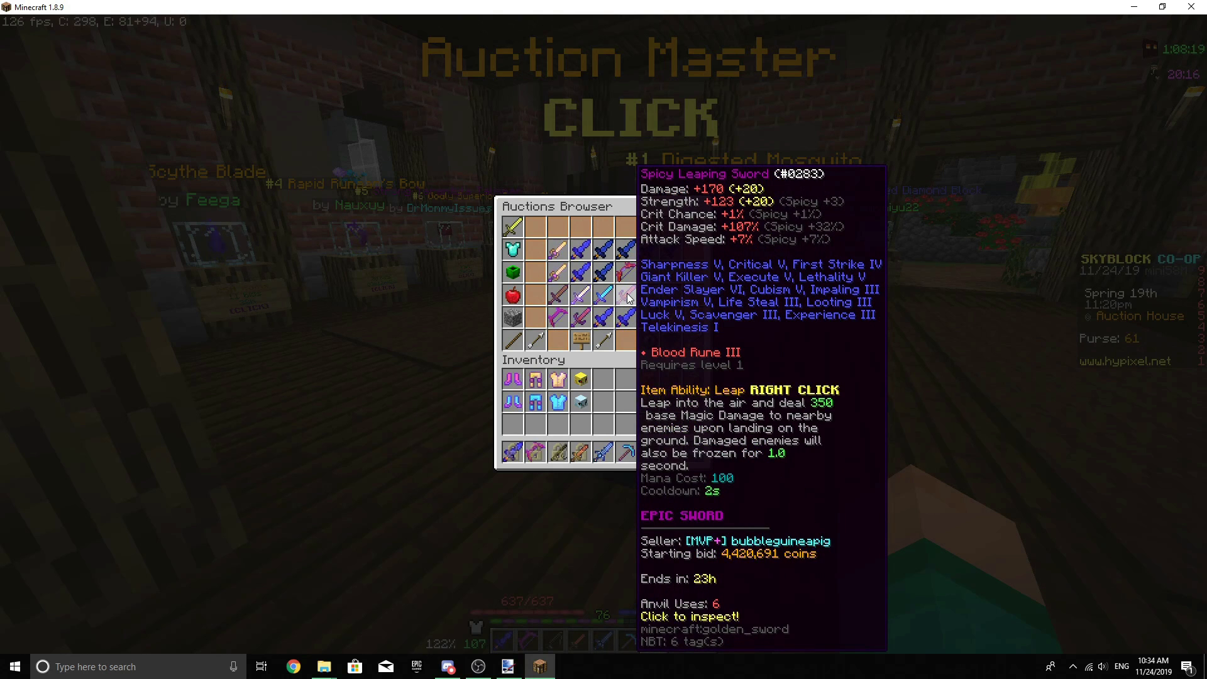
key(Escape)
key(Escape)
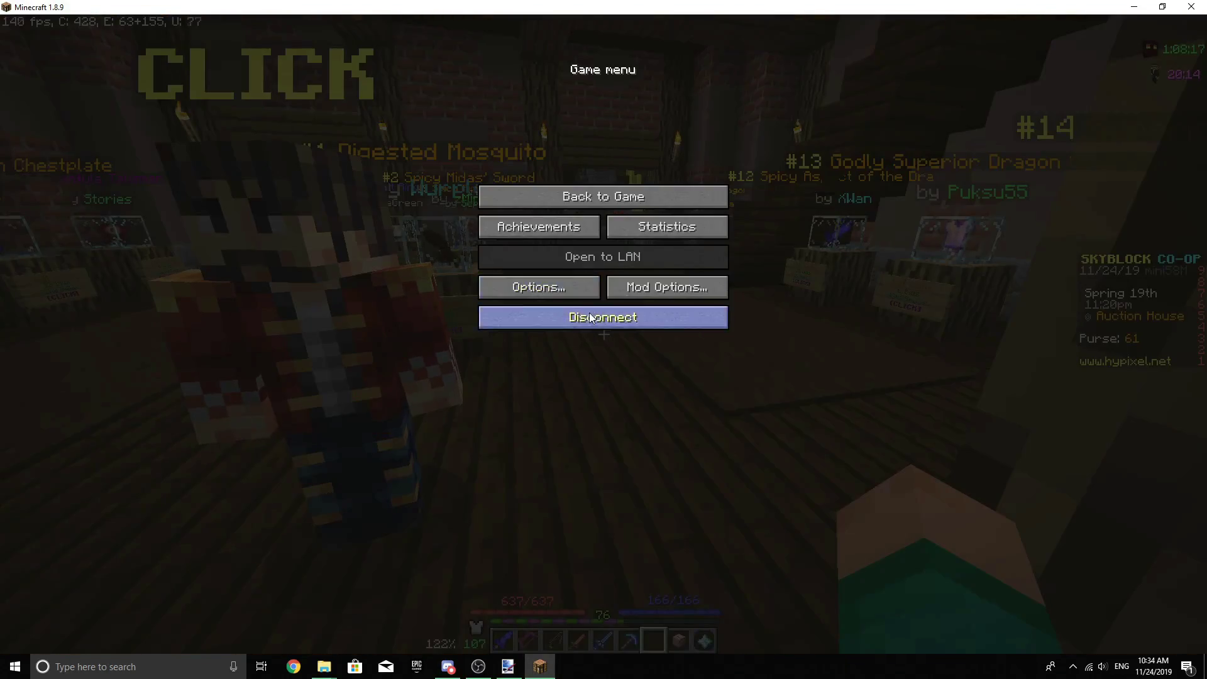
Disconnect from the server and take a Golden Sword from the creative Combat tab
click(591, 318)
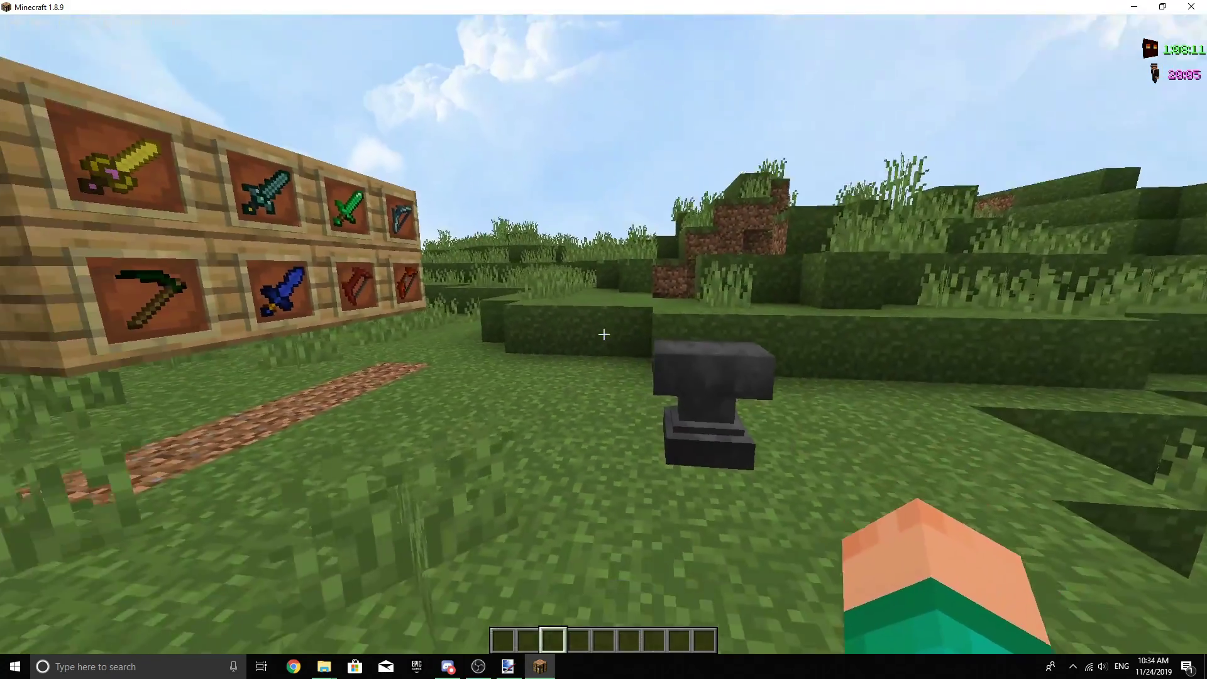
key(e)
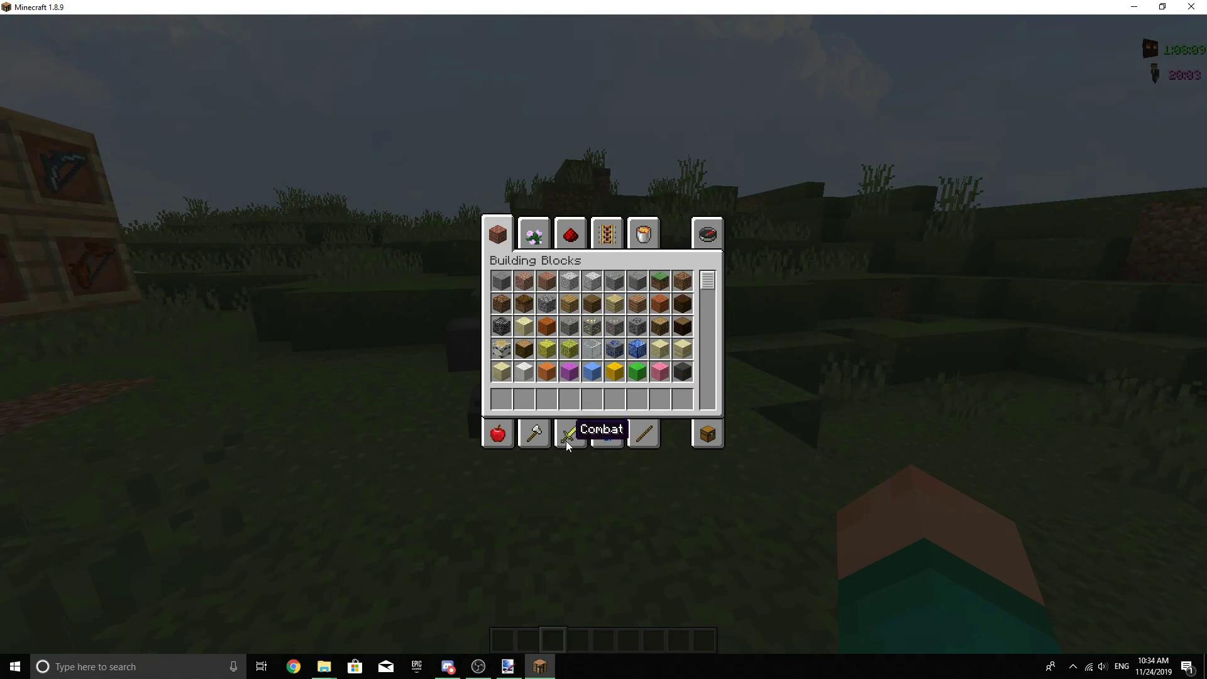
click(565, 442)
key(6)
key(e)
Put the golden sword in the anvil and rename it 'leaping sword'
right_click(605, 339)
click(626, 419)
click(535, 299)
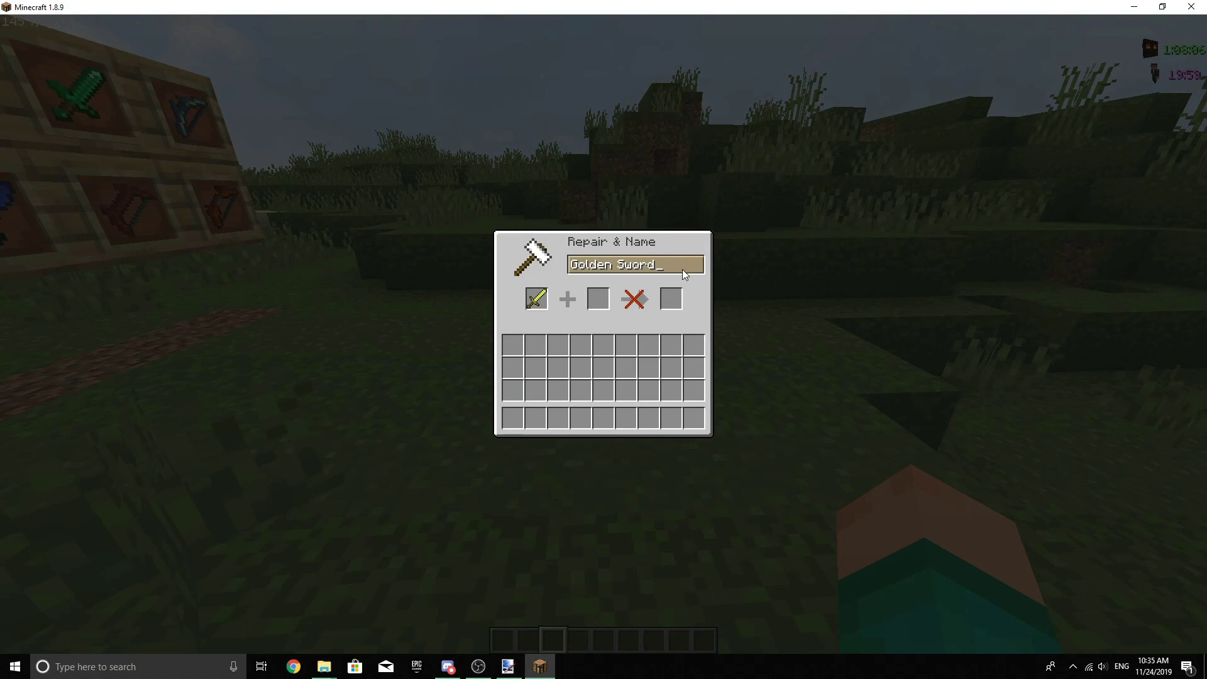
key(BackSpace)
key(BackSpace)
key(BackSpace)
key(BackSpace)
key(BackSpace)
key(BackSpace)
key(BackSpace)
key(BackSpace)
key(BackSpace)
key(BackSpace)
key(BackSpace)
key(BackSpace)
text(Gold)
key(BackSpace)
key(BackSpace)
key(BackSpace)
key(BackSpace)
text(leaping w)
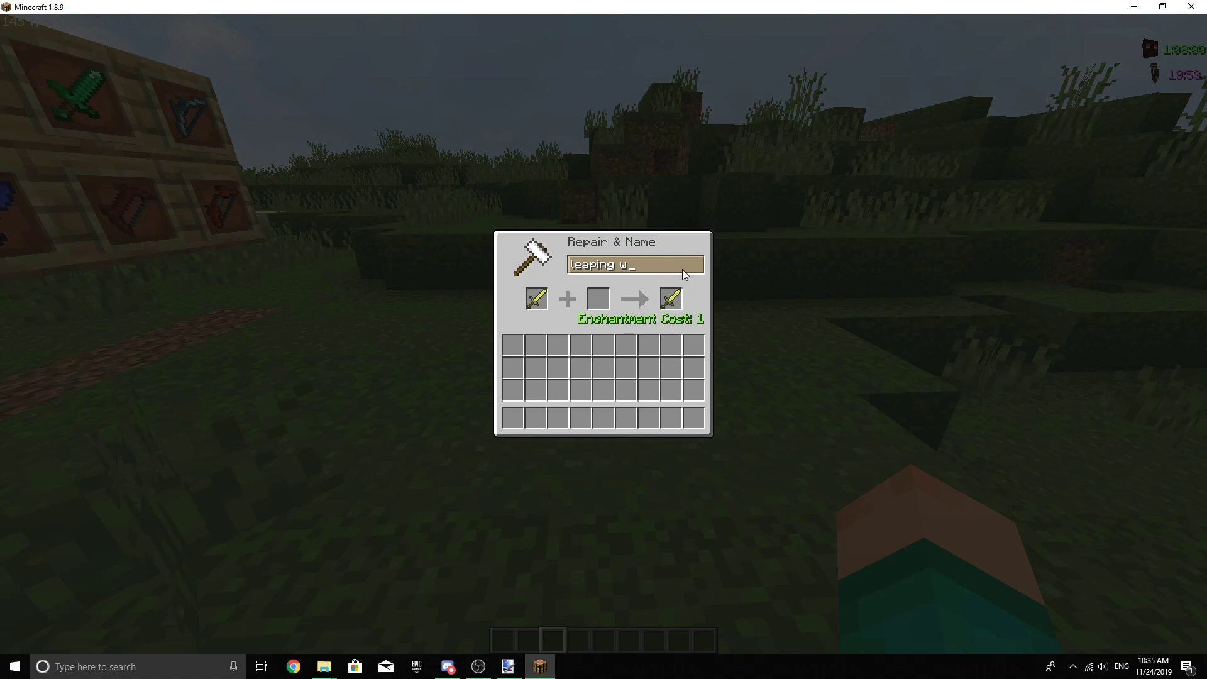
key(BackSpace)
text(swor)
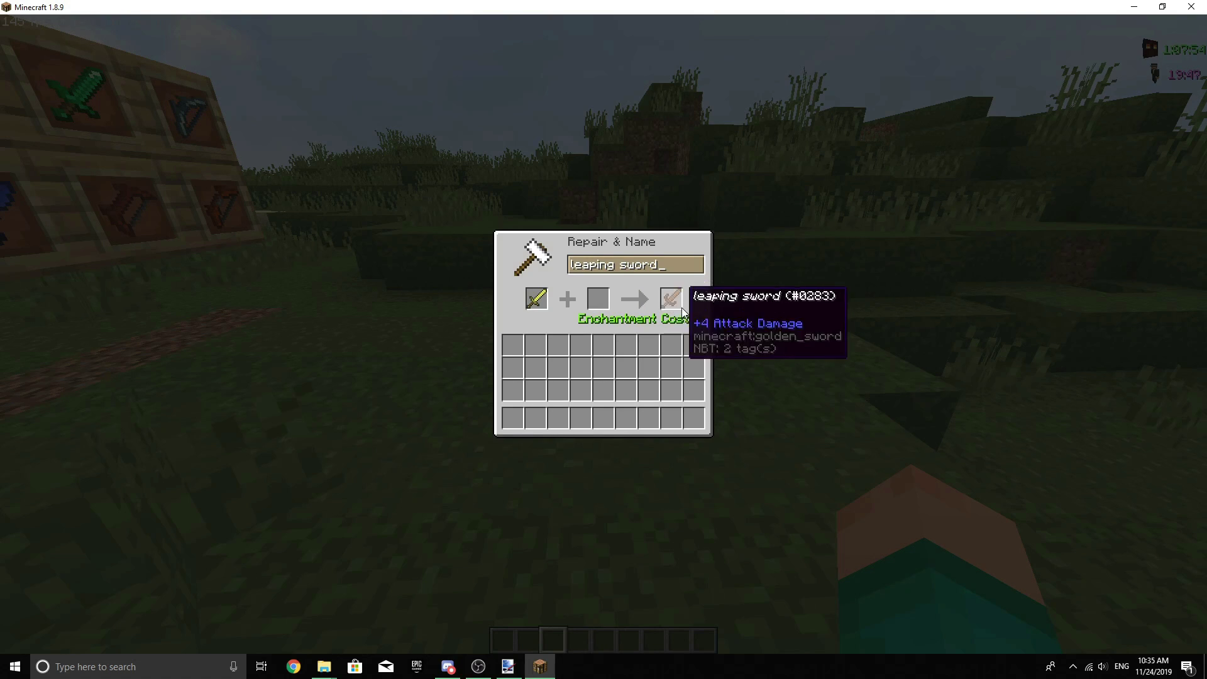
text(d)
key(BackSpace)
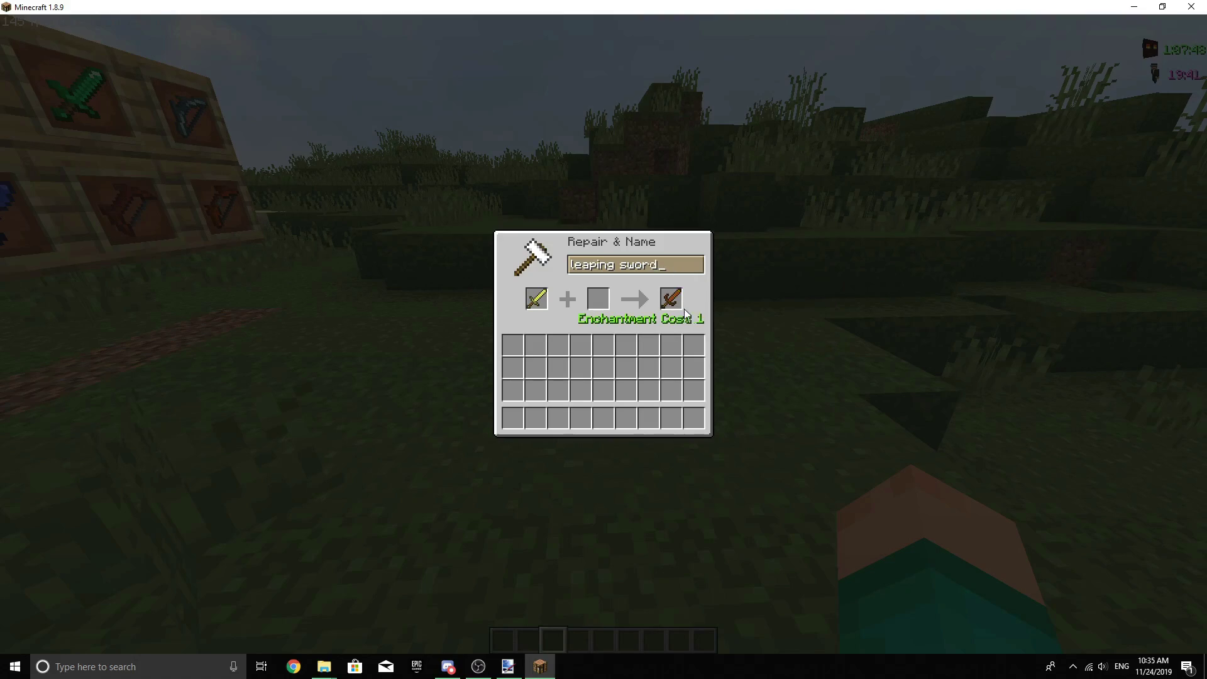
Take the renamed sword from the anvil and hold it to show the custom texture
click(671, 299)
key(Escape)
key(1)
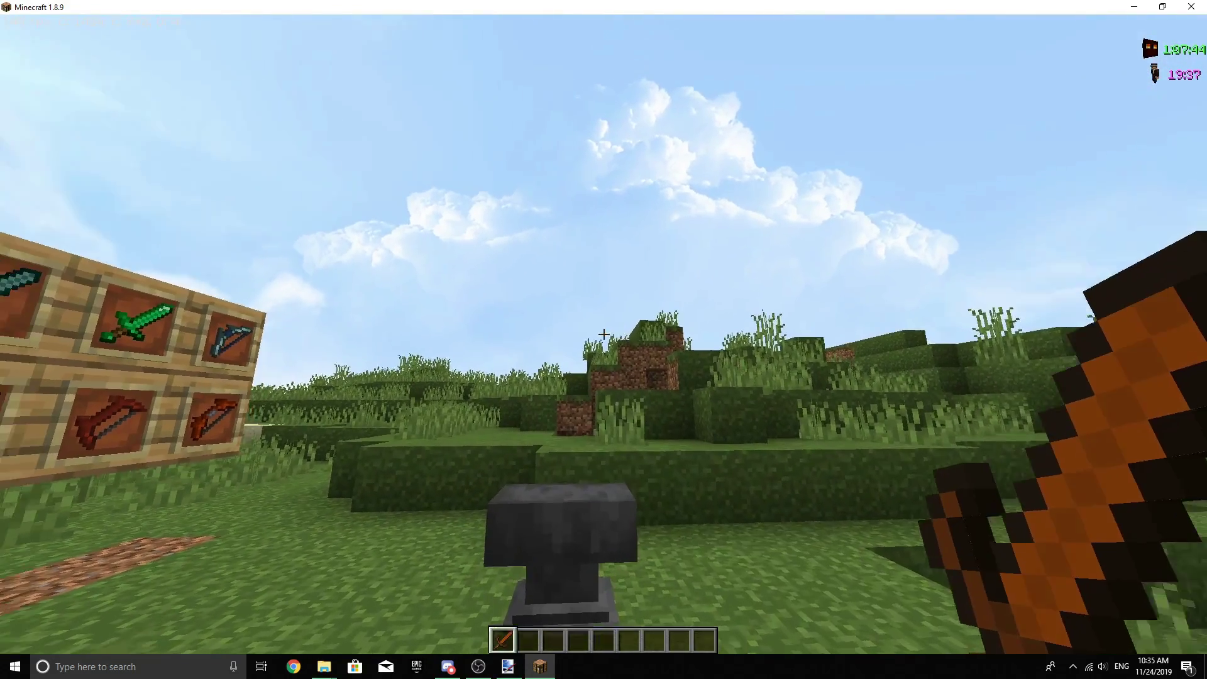
Toggle between an empty hand and the leaping sword while approaching the item-frame wall
key(2)
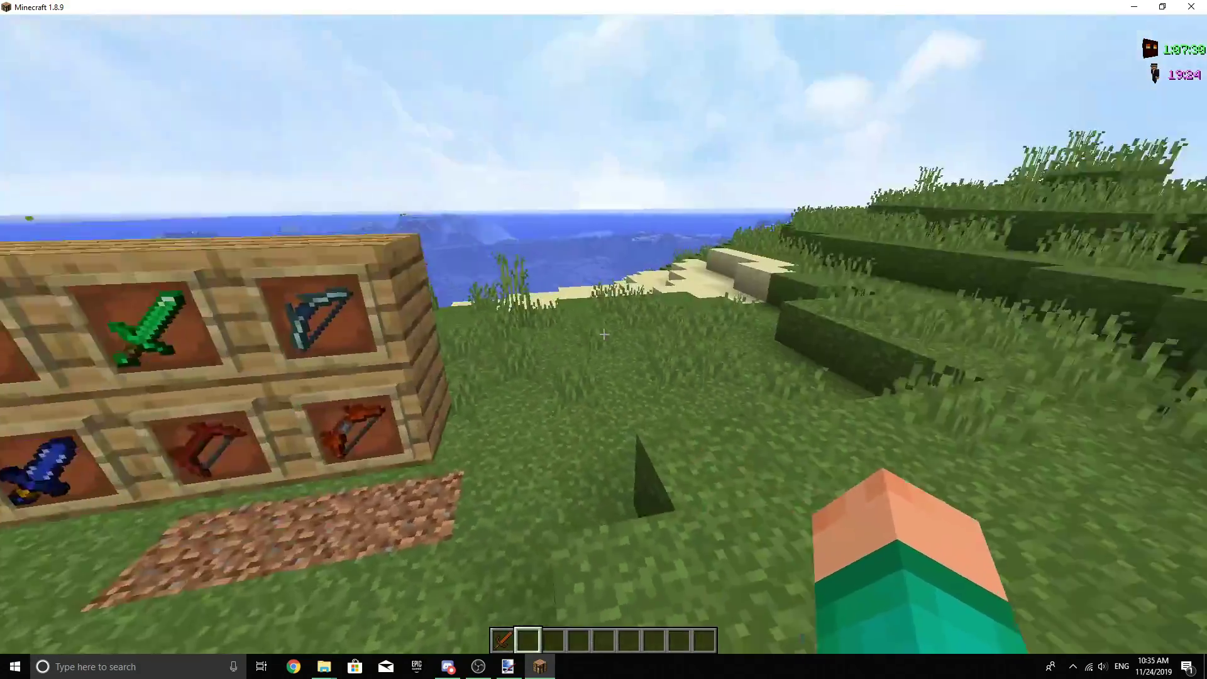
key(w)
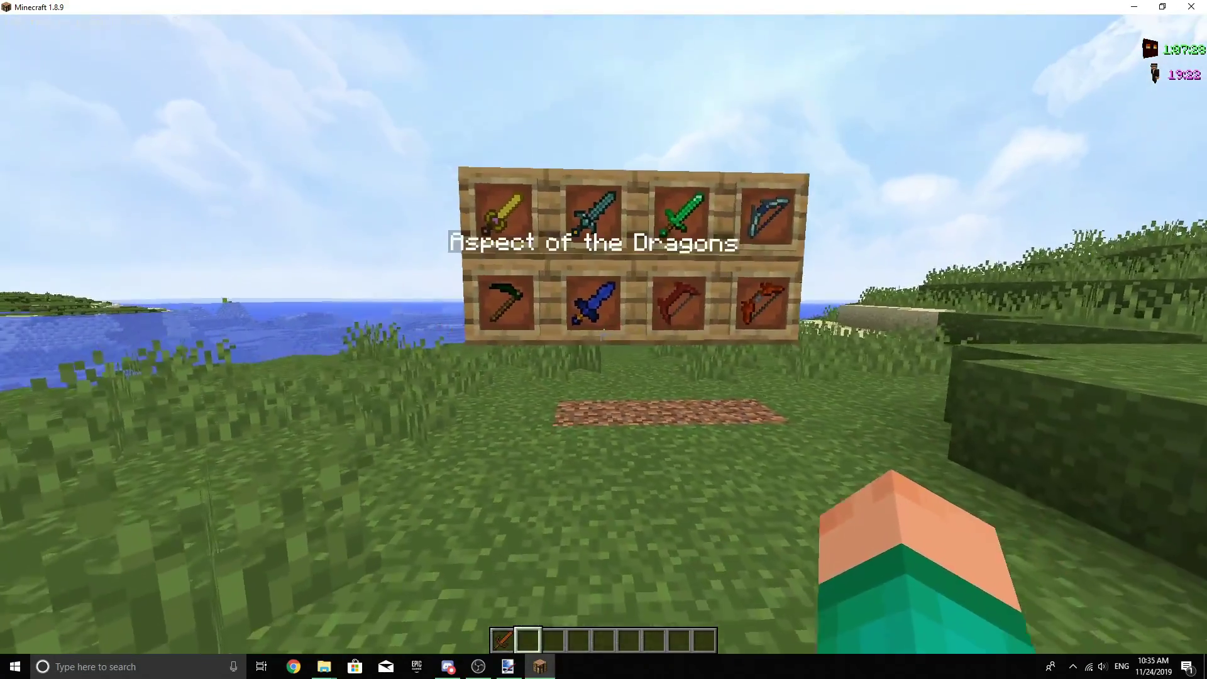
key(1)
key(s)
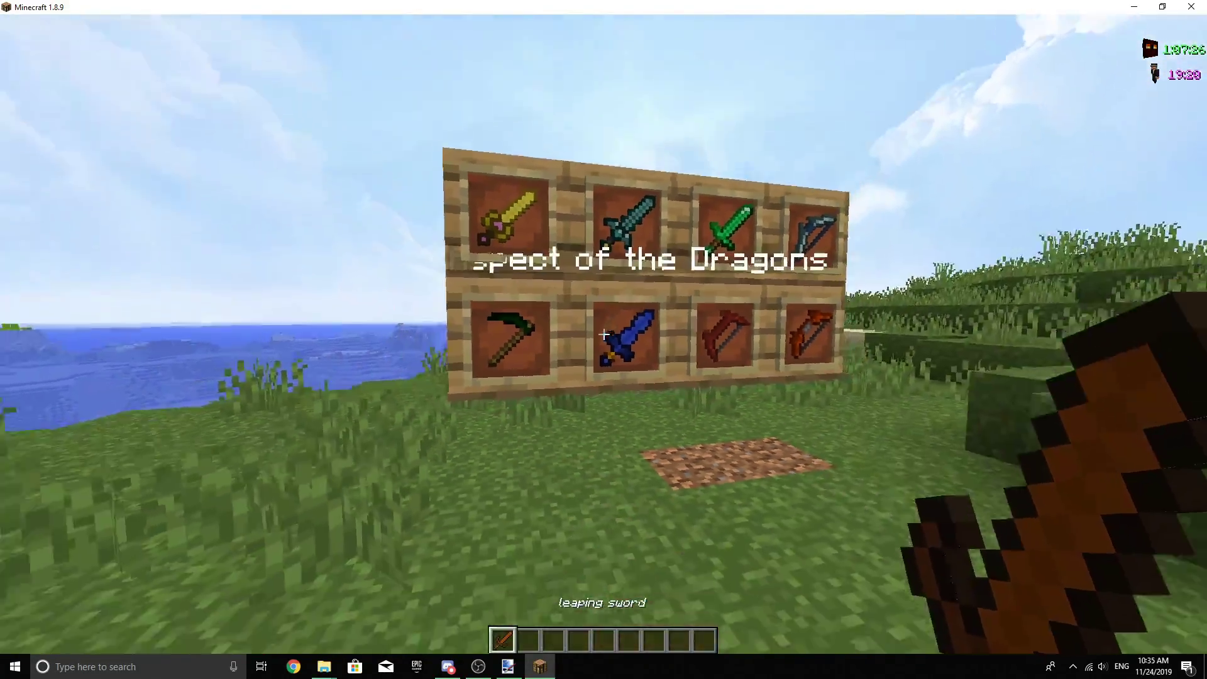
key(w)
key(w)
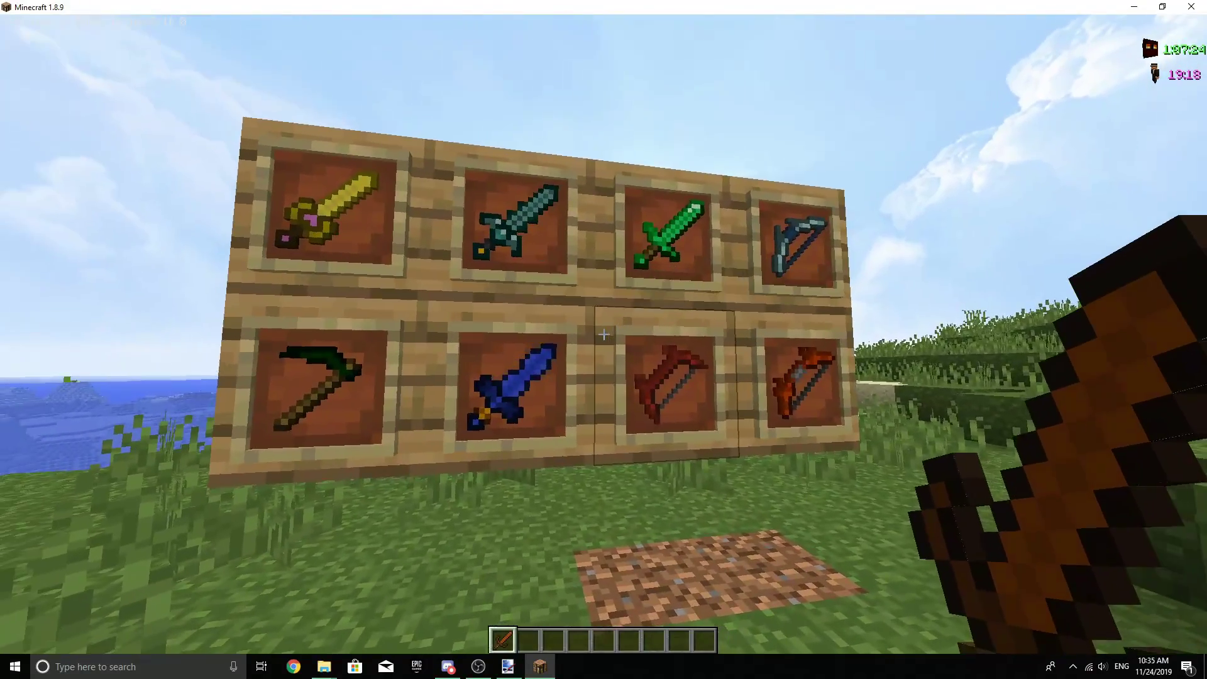
key(s)
key(s)
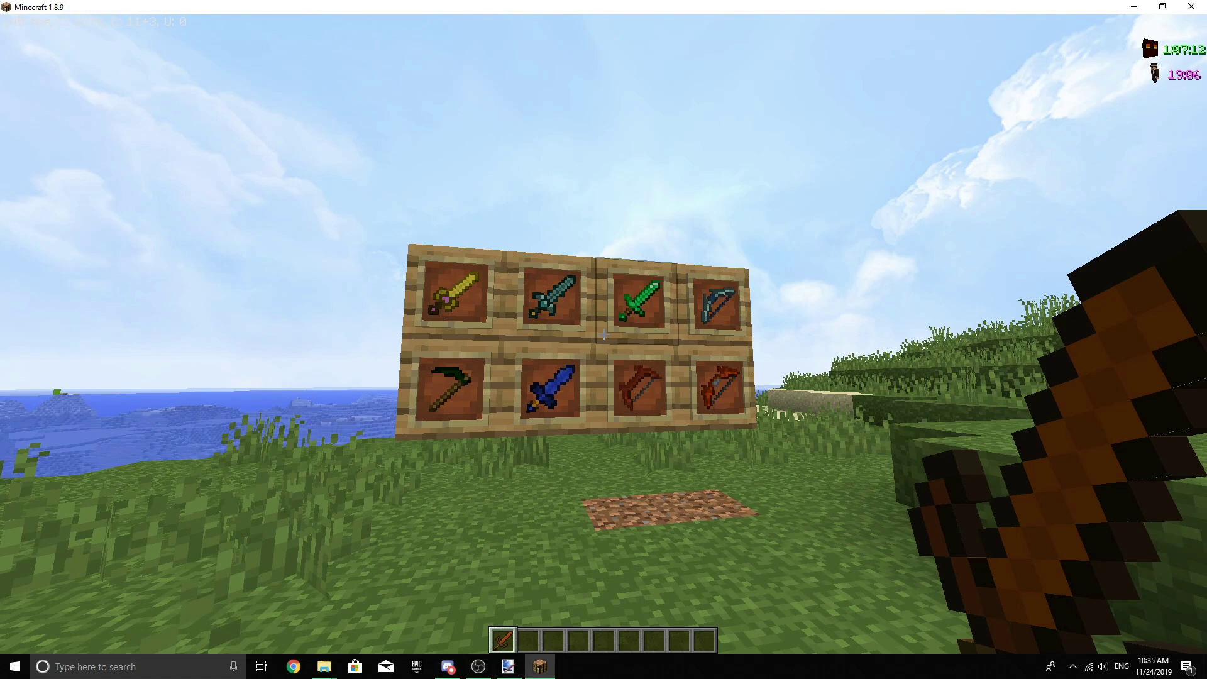
key(w)
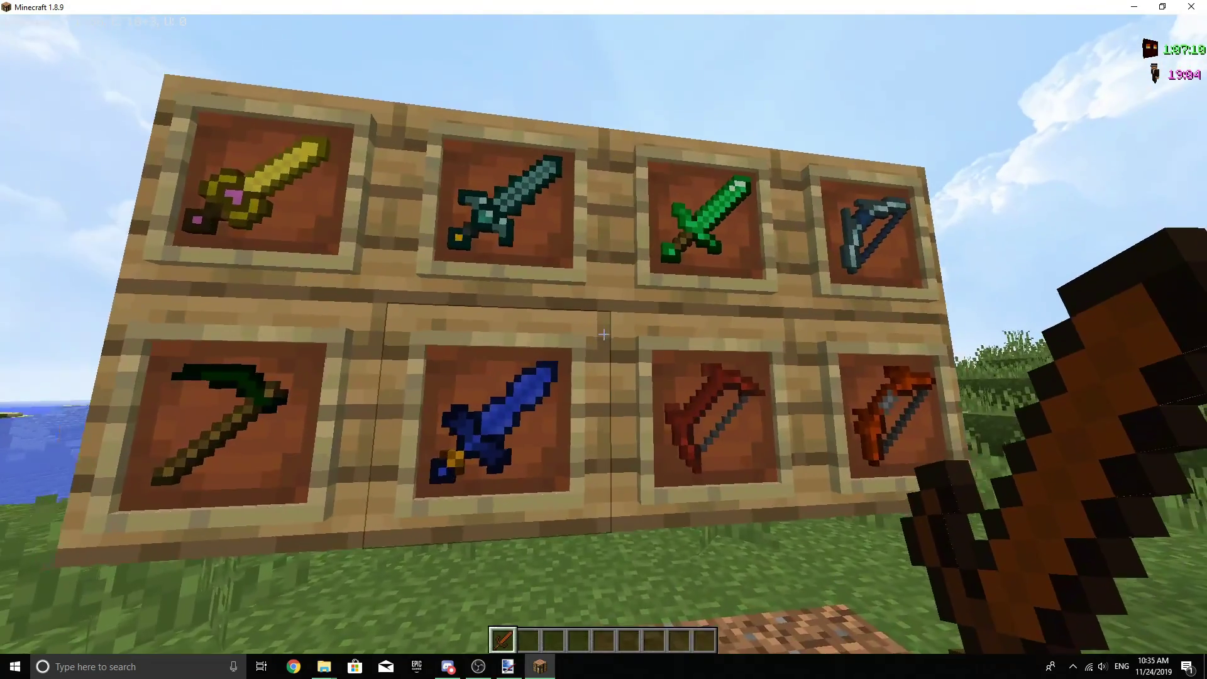
key(s)
Walk along the item-frame wall holding the sword, viewing both rows and the Emerald blade frame
key(w)
key(s)
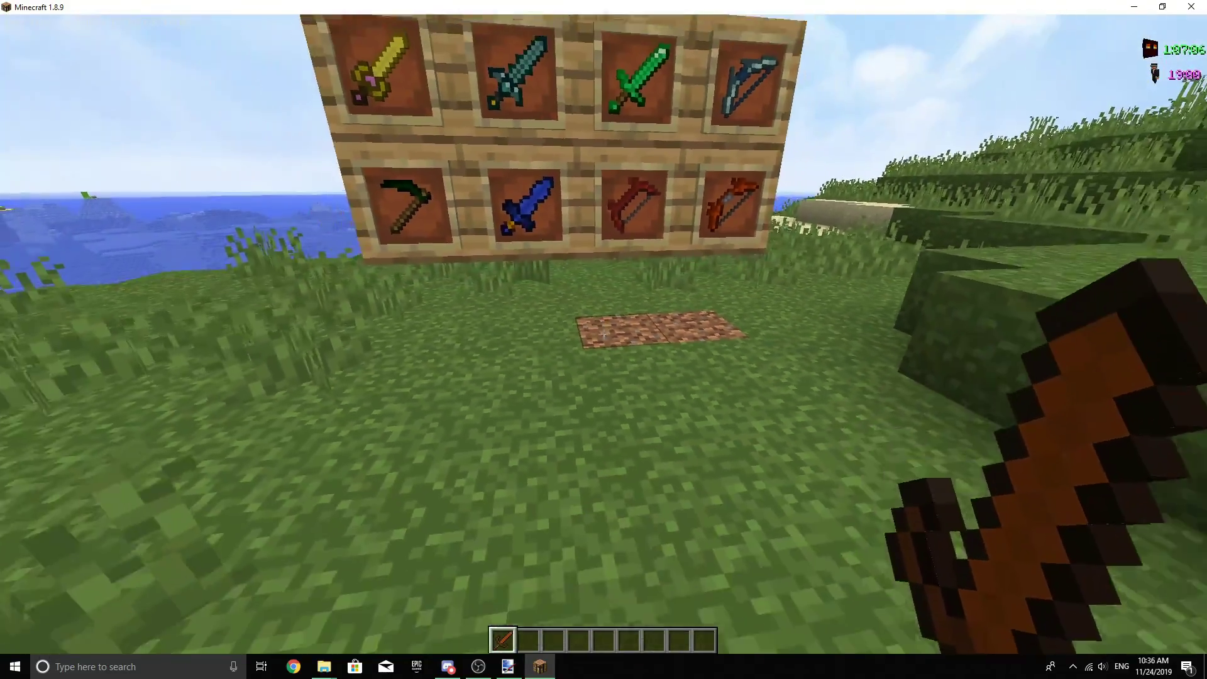
key(d)
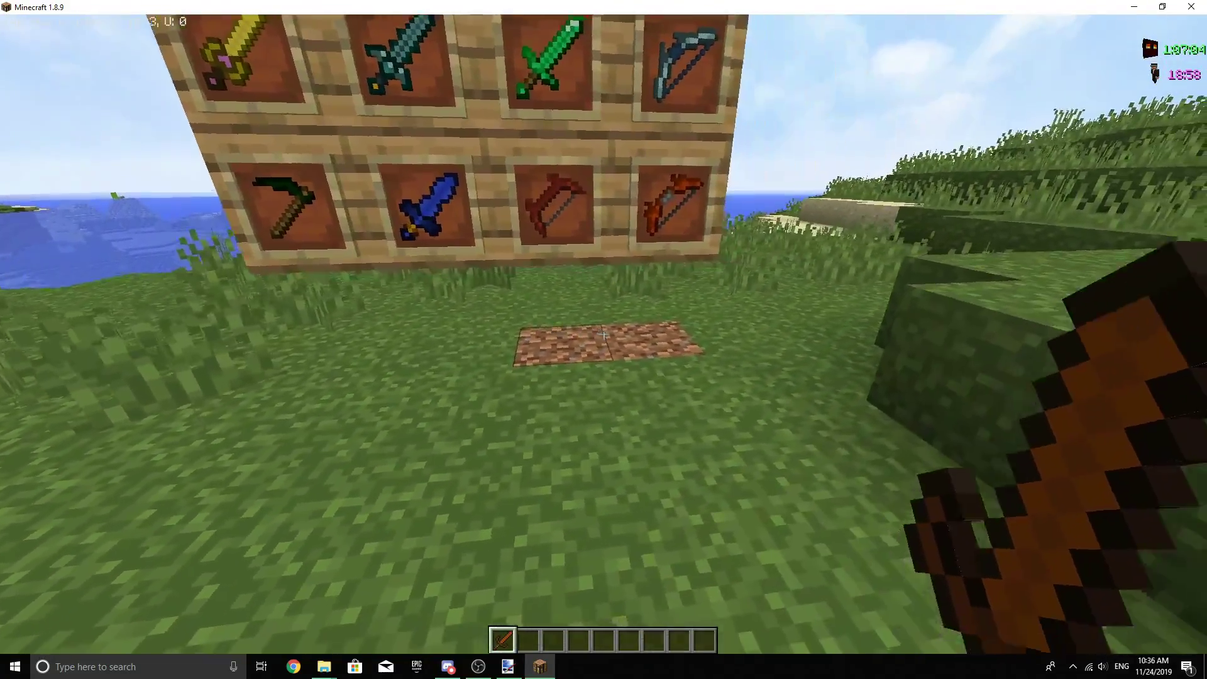
key(w)
key(a)
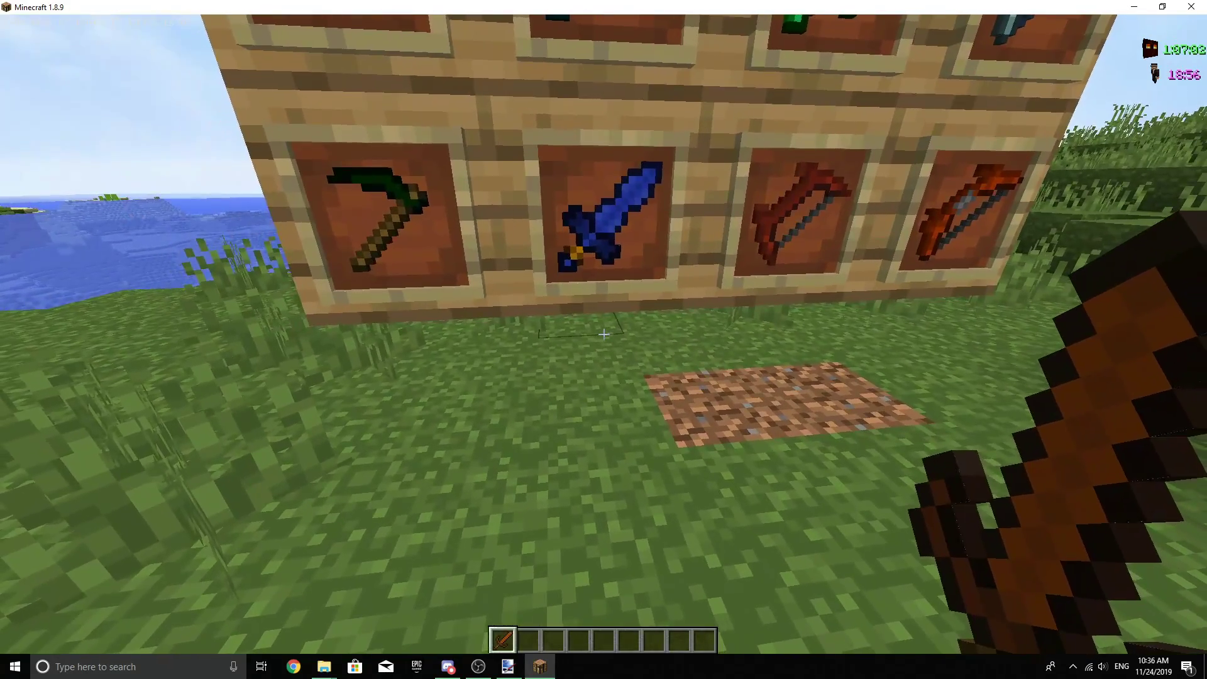
key(s)
key(w)
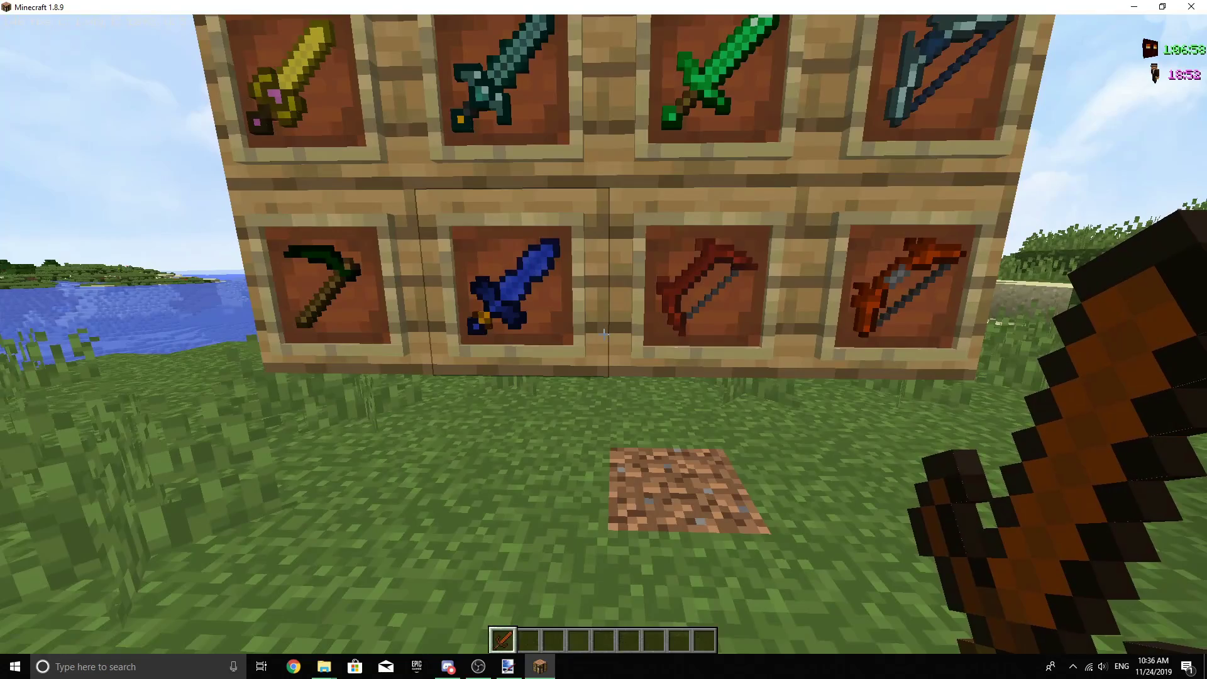
key(s)
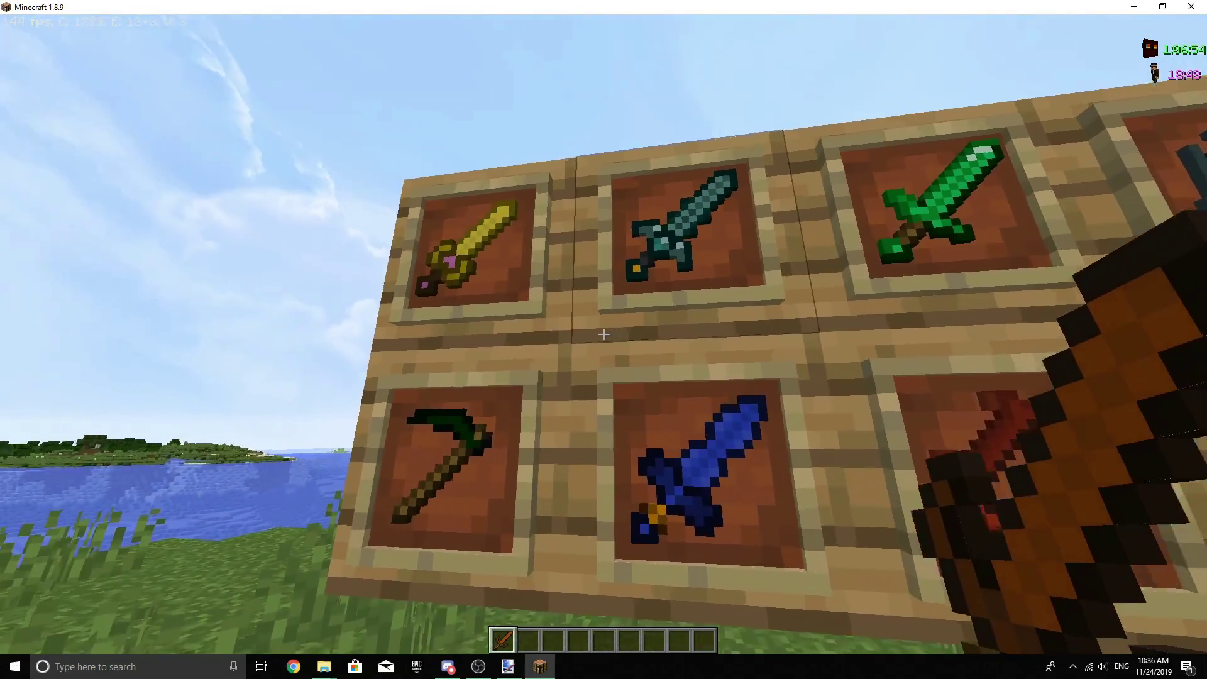
key(w)
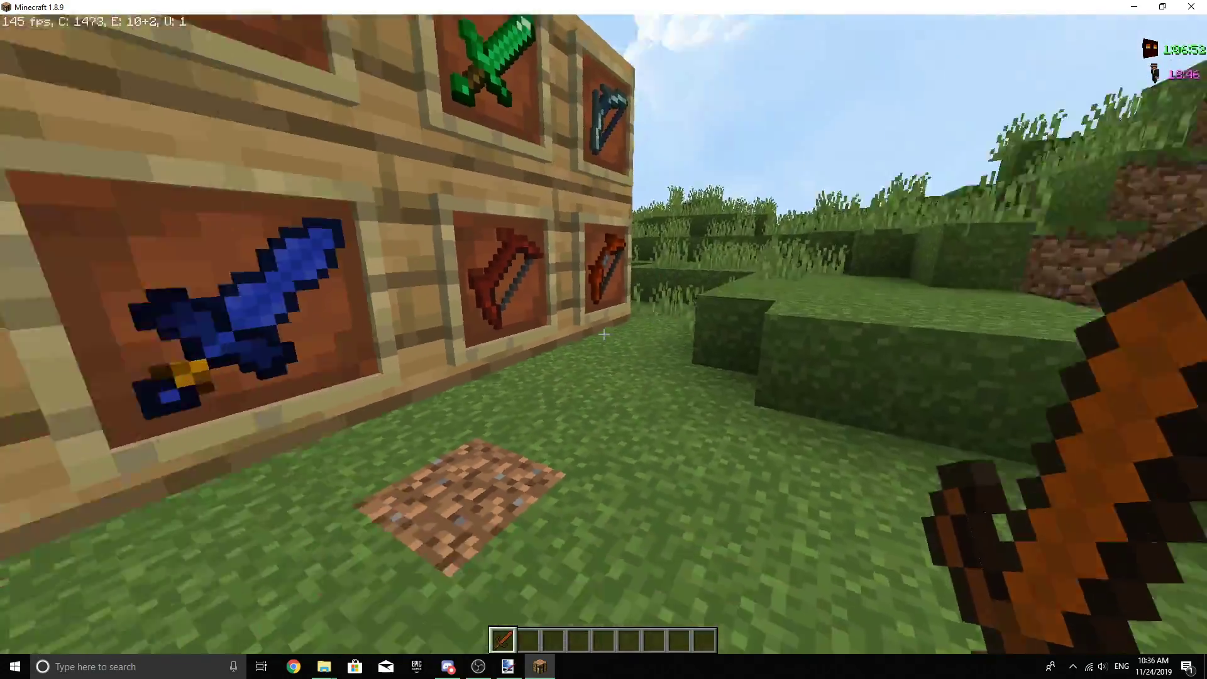
key(s)
Switch to an empty hand, walk over the grassy hills, and change to front third-person view
key(2)
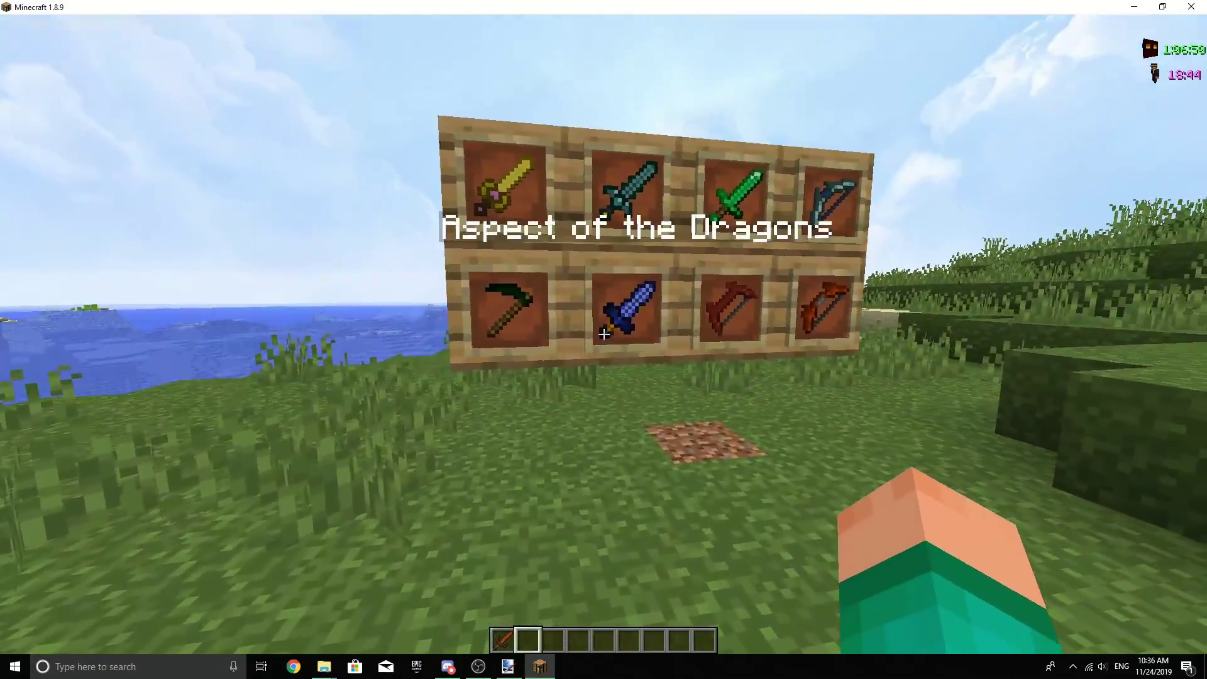
key(w)
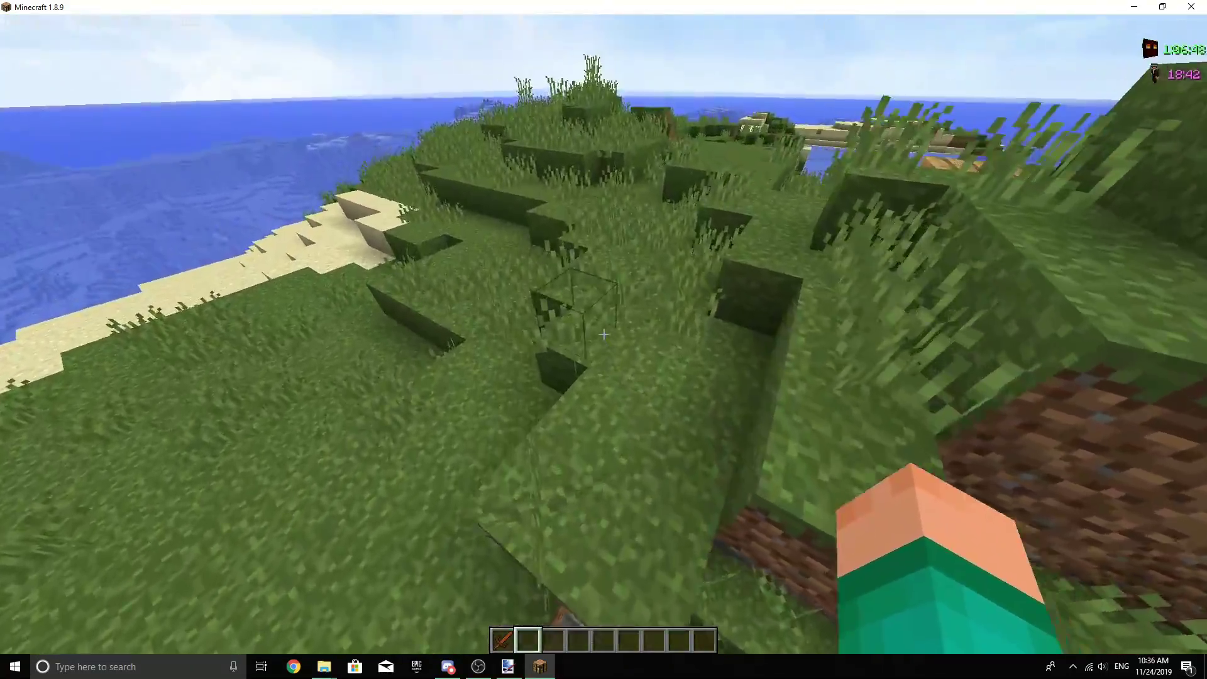
key(w)
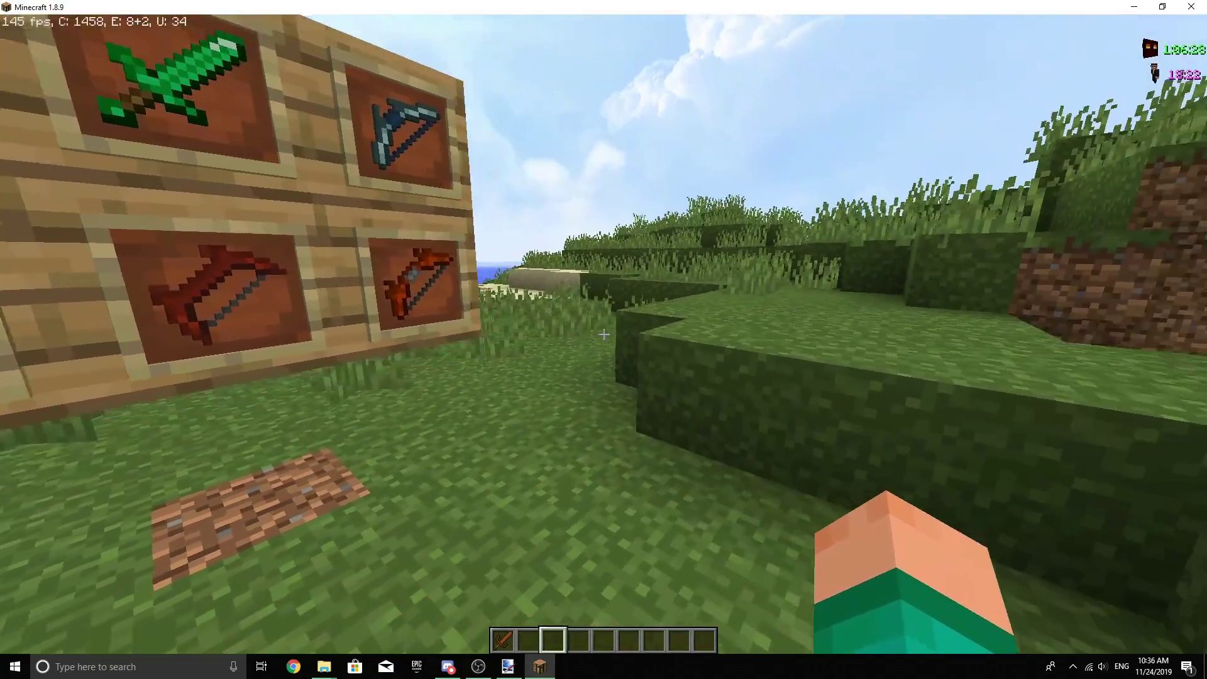
key(F5)
key(F5)
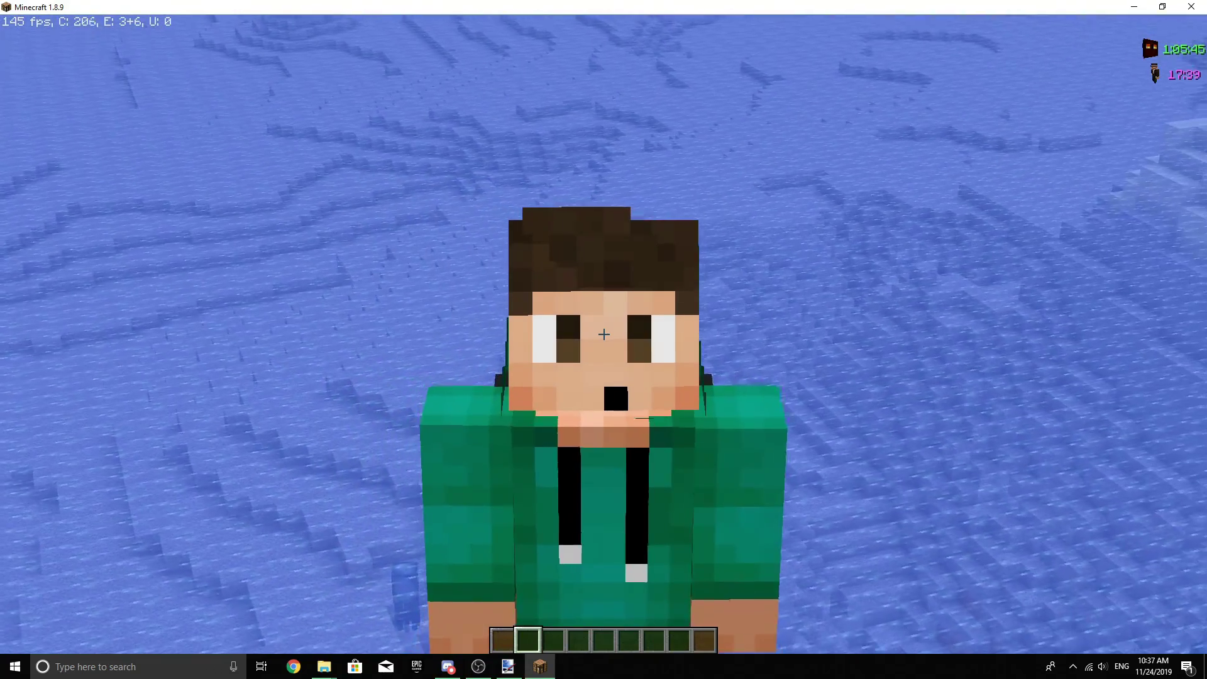
key(w)
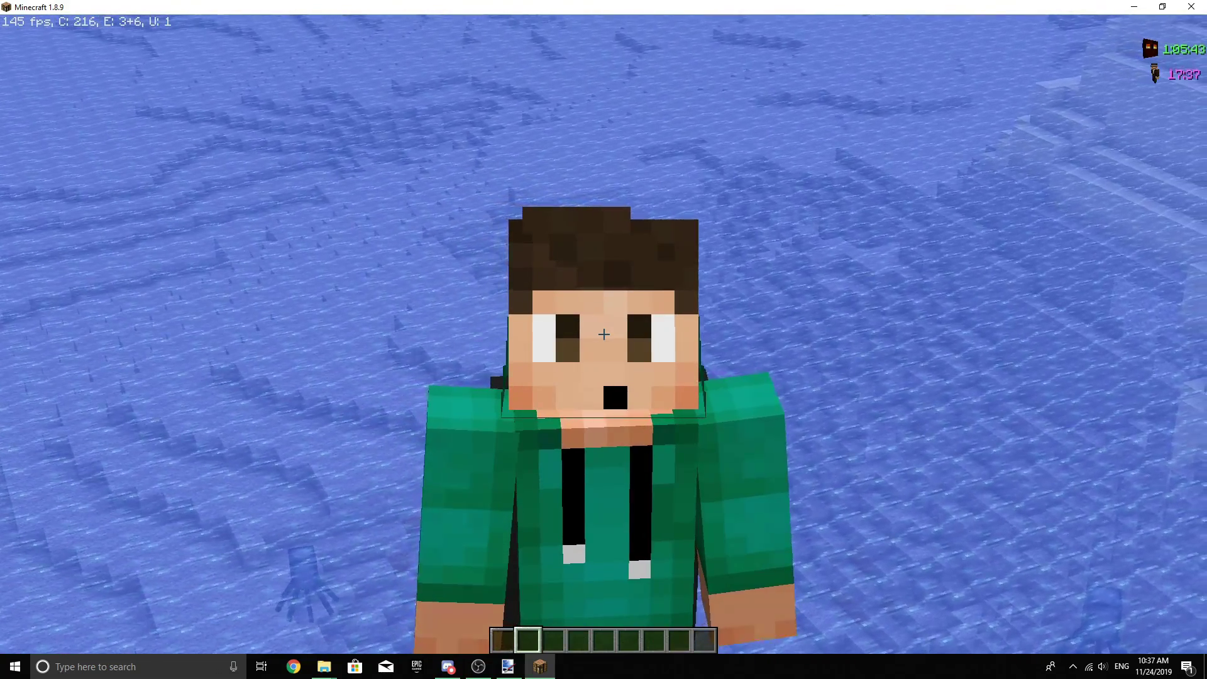